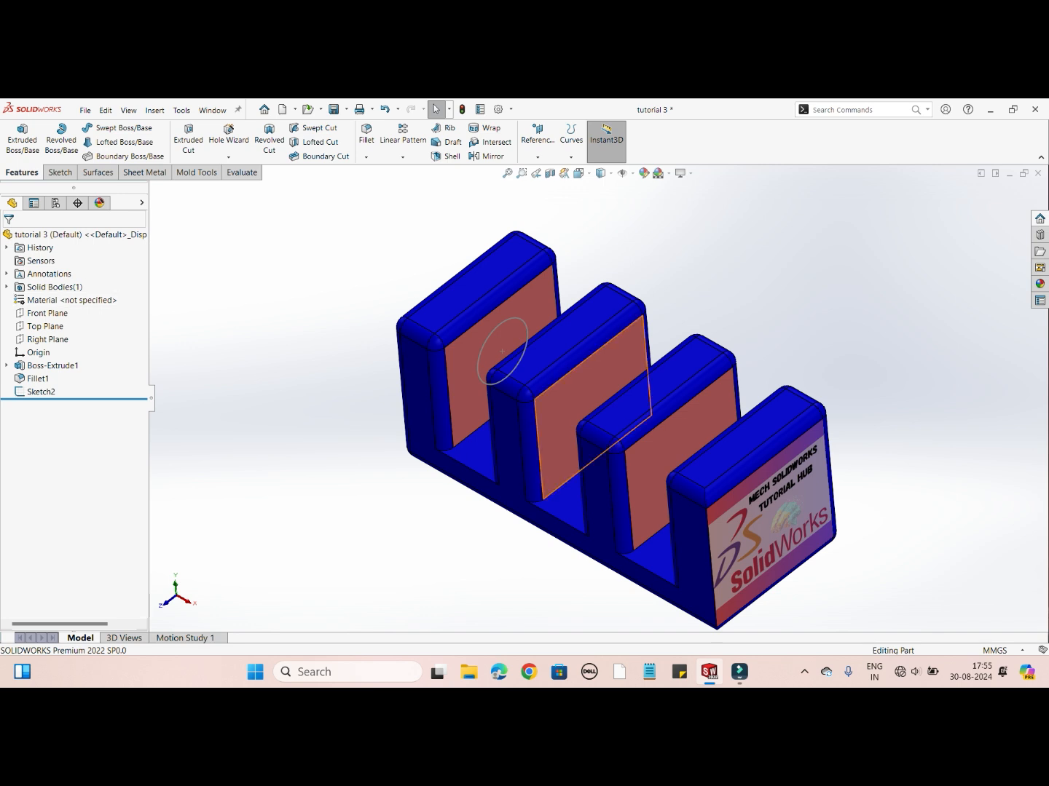
pyautogui.moveTo(599, 411); pyautogui.dragTo(619, 382, button='middle')
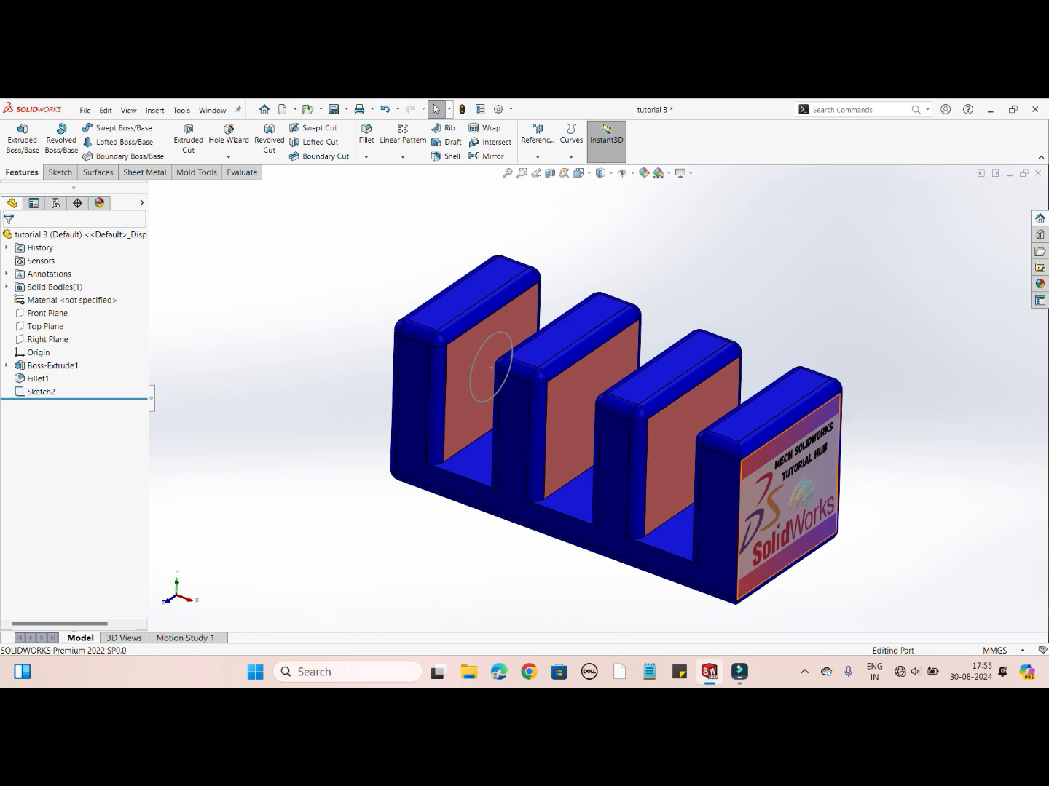
pyautogui.moveTo(618, 409)
pyautogui.mouseDown(button='middle')
pyautogui.moveTo(702, 419)
pyautogui.moveTo(619, 405)
pyautogui.mouseUp(button='middle')
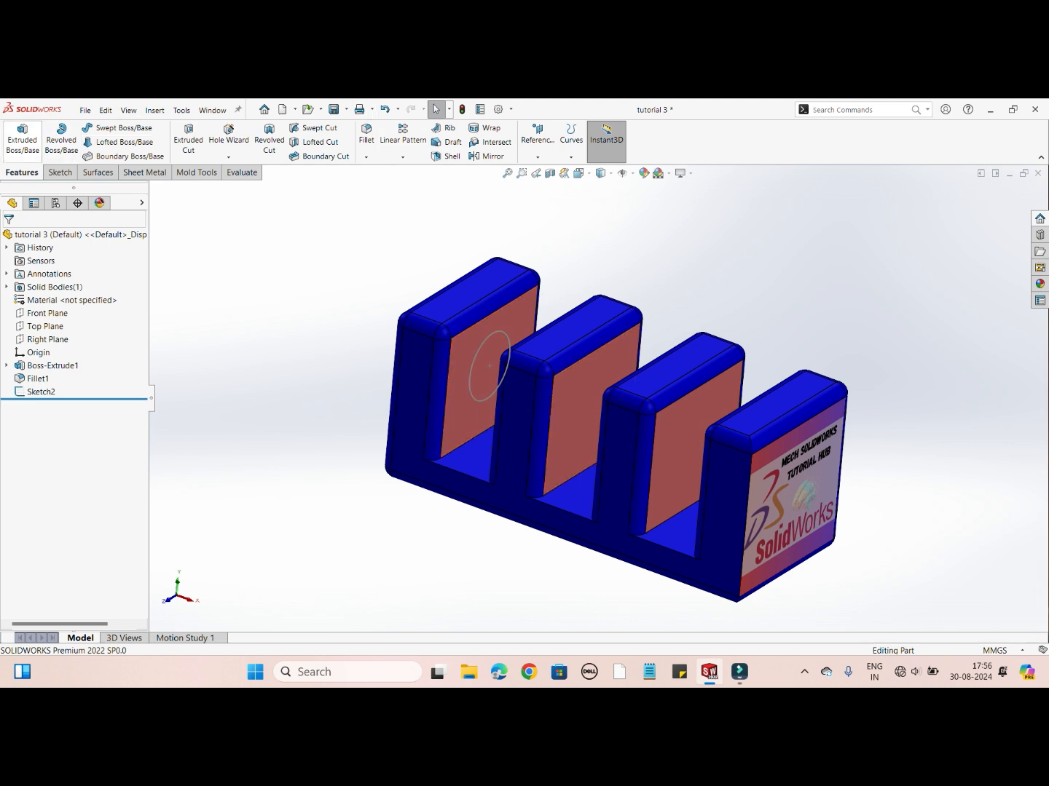
pyautogui.click(23, 138)
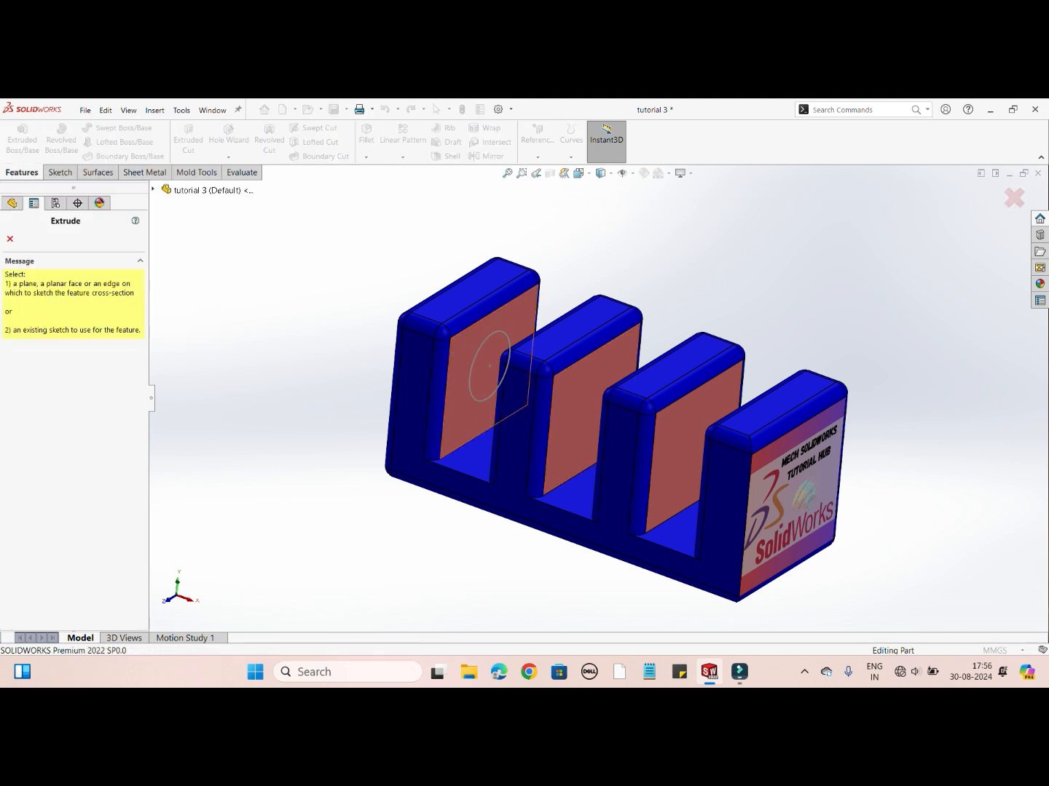
pyautogui.click(490, 366)
pyautogui.moveTo(530, 431); pyautogui.dragTo(535, 455, button='middle')
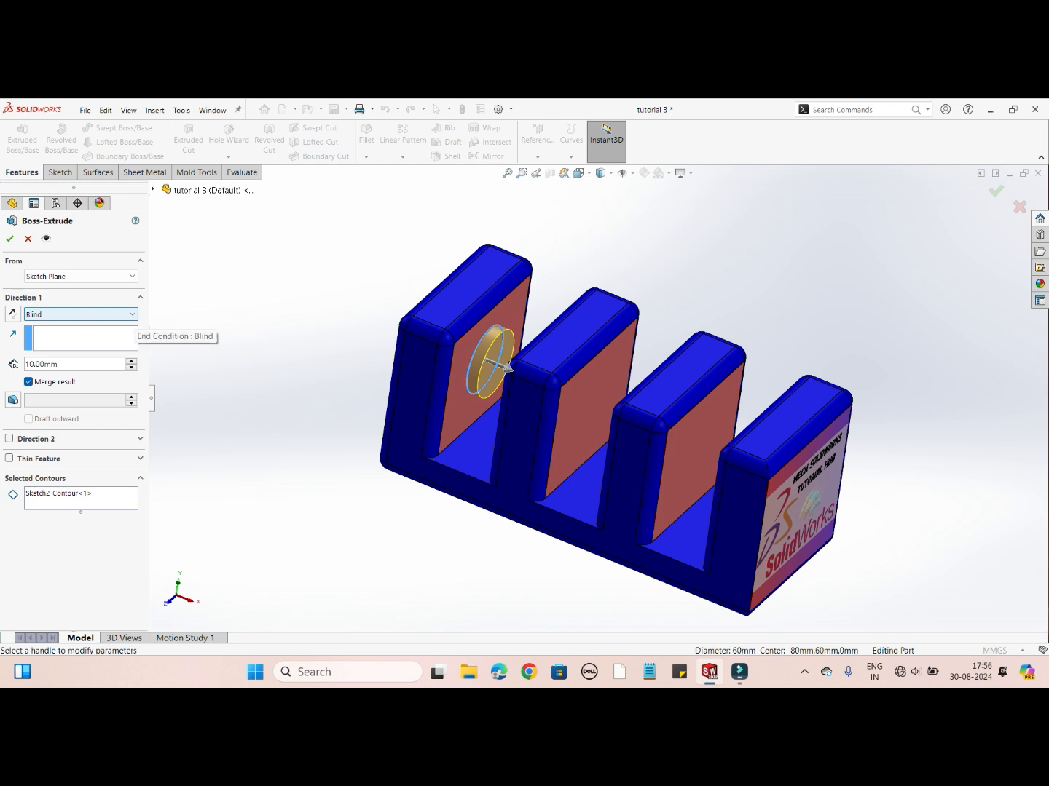
pyautogui.click(133, 315)
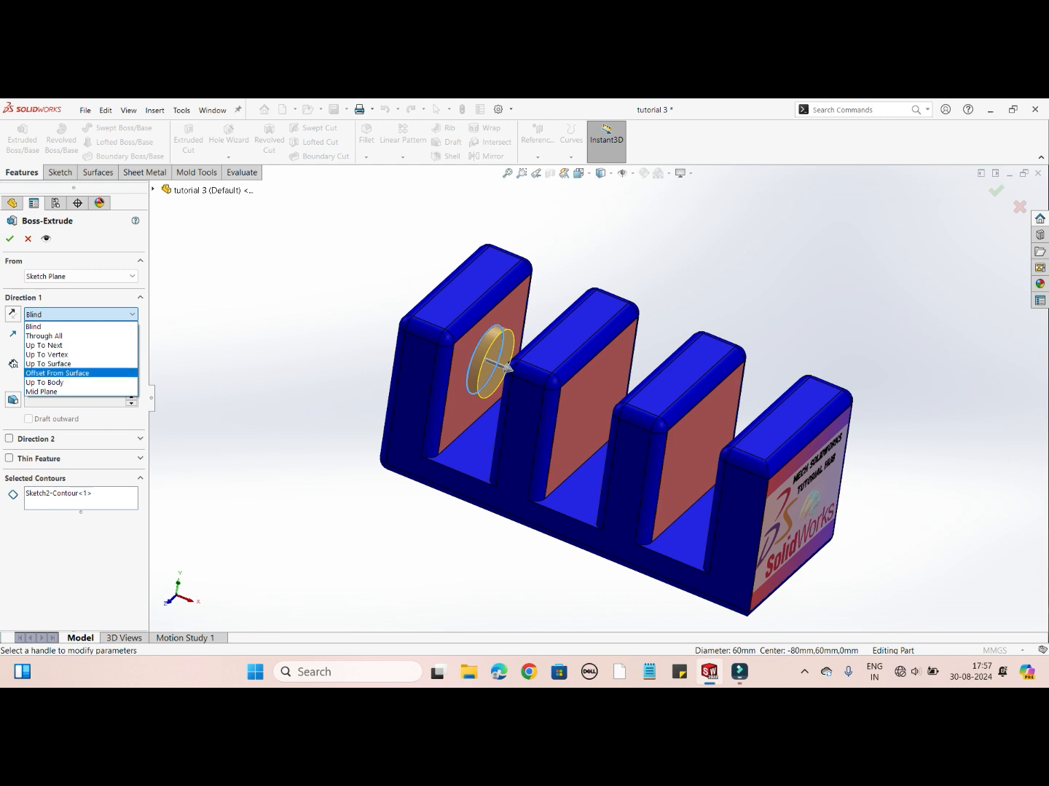
pyautogui.click(57, 372)
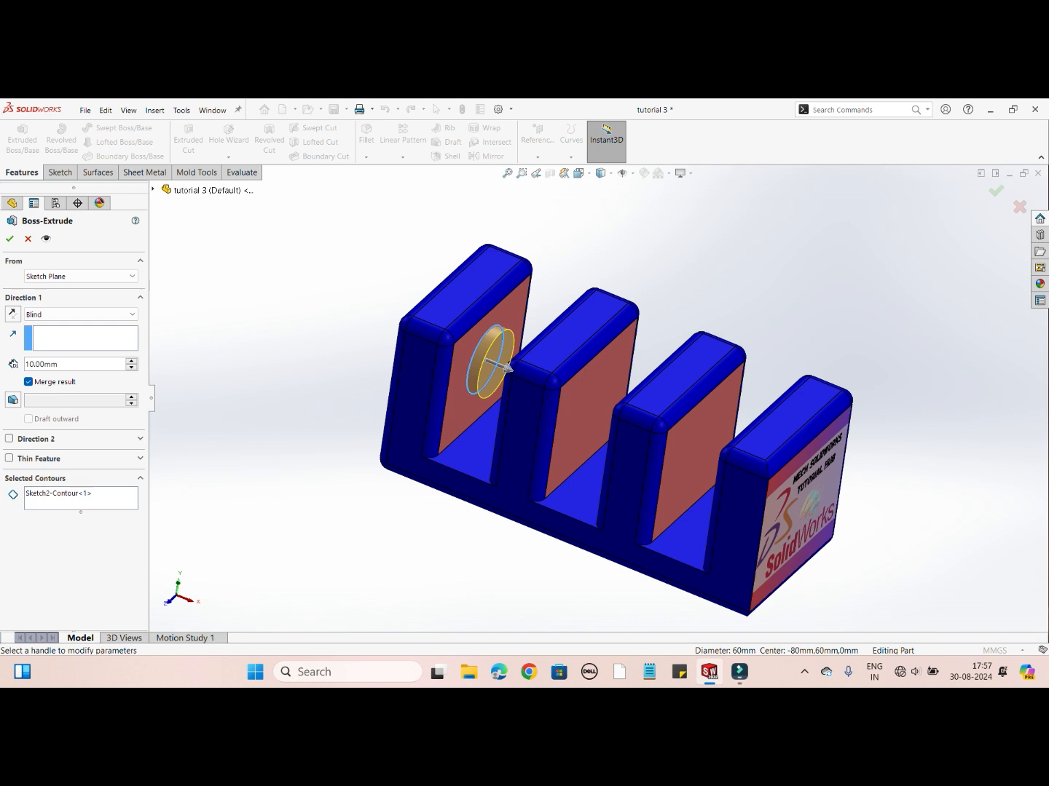
pyautogui.click(81, 314)
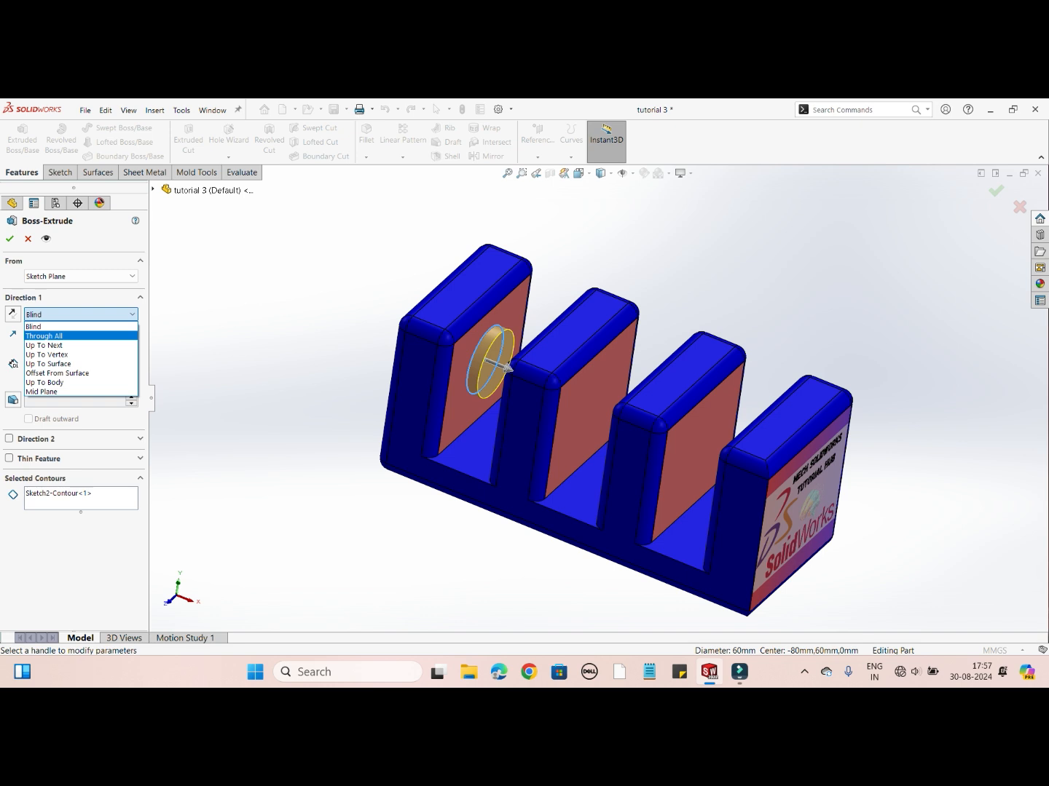
pyautogui.press('Escape')
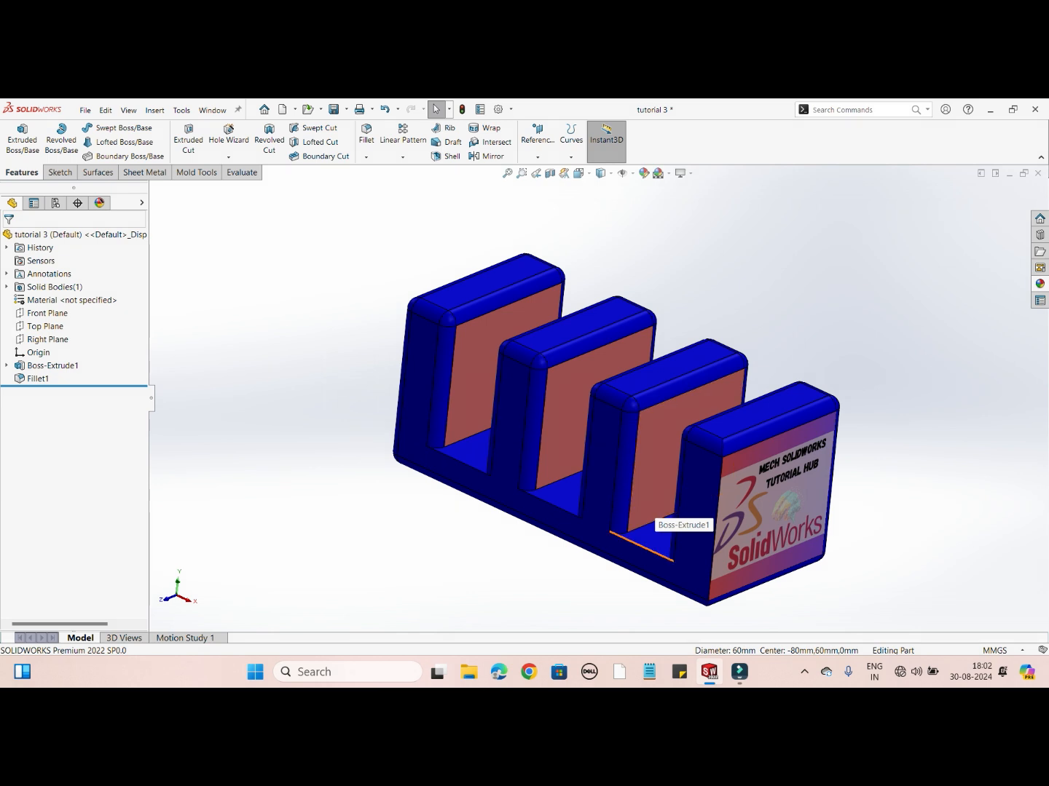
# Start a new sketch on the inner face of the first upright, at the holder end opposite the logo face
pyautogui.moveTo(487, 378); pyautogui.dragTo(505, 380, button='middle')
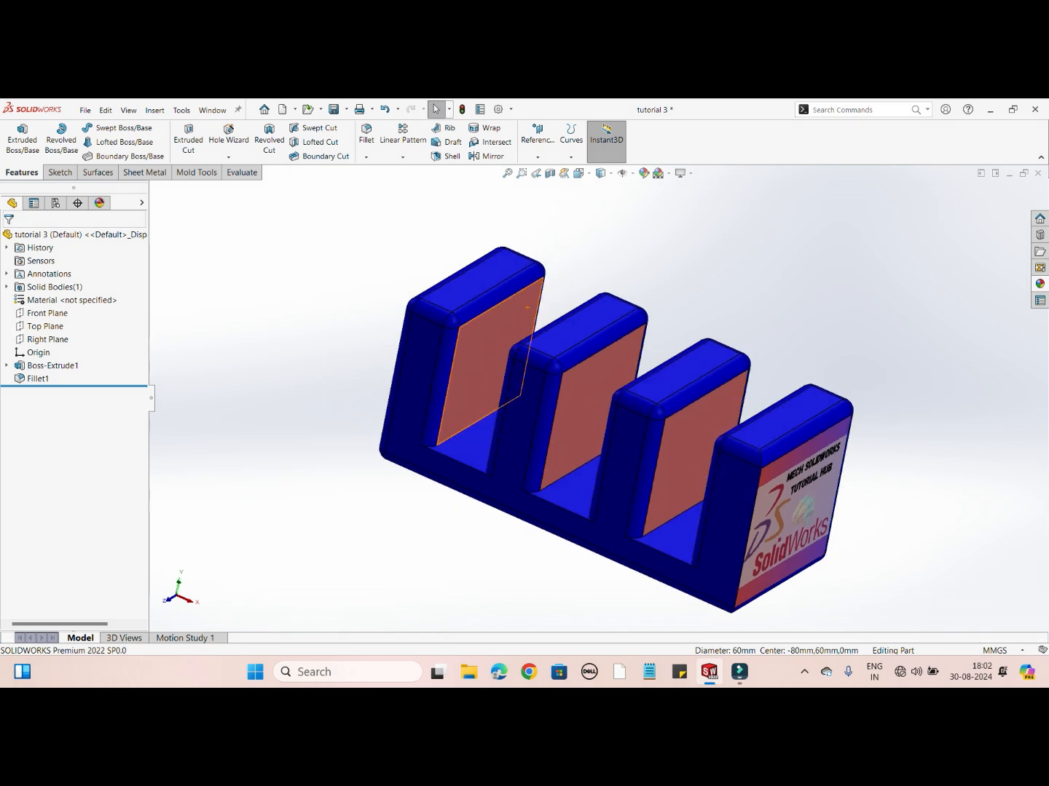
pyautogui.scroll(-2, 530, 318)
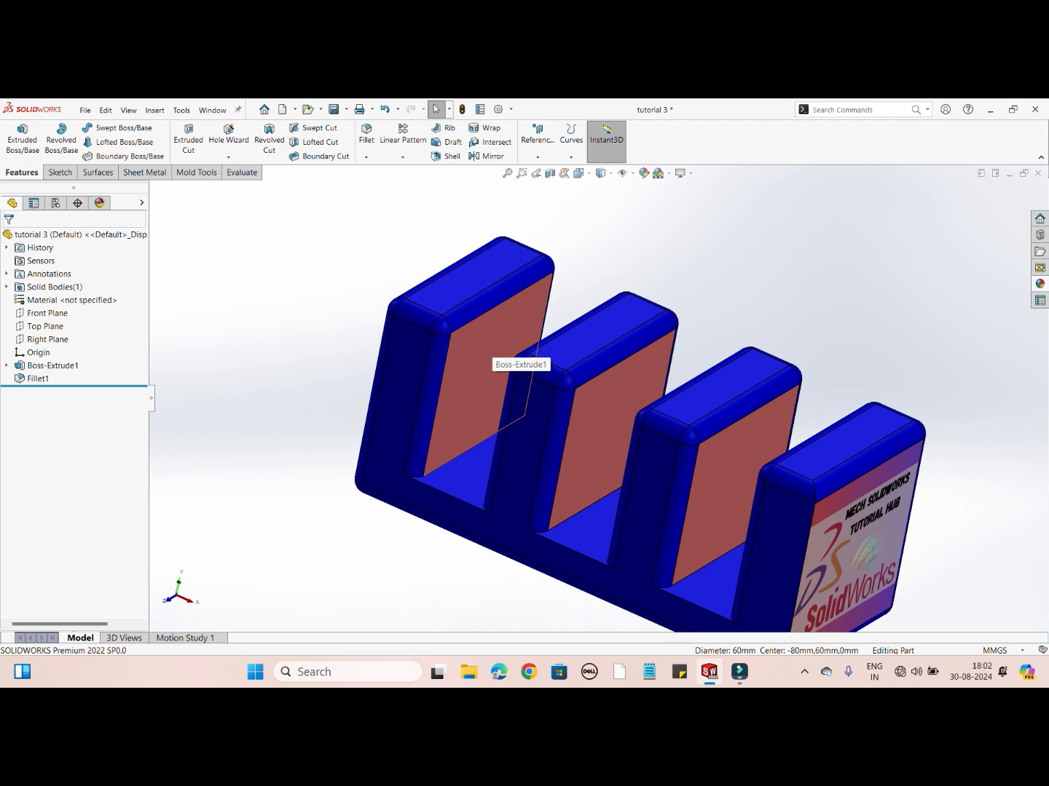
pyautogui.rightClick(489, 343)
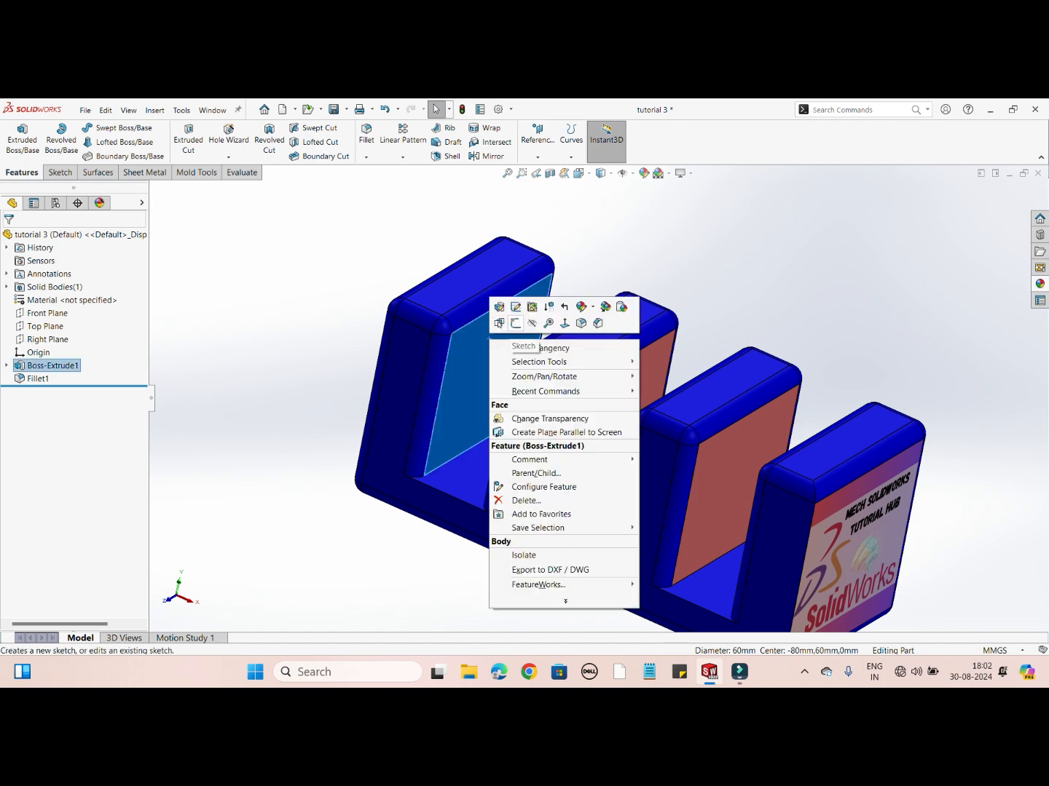
pyautogui.click(516, 324)
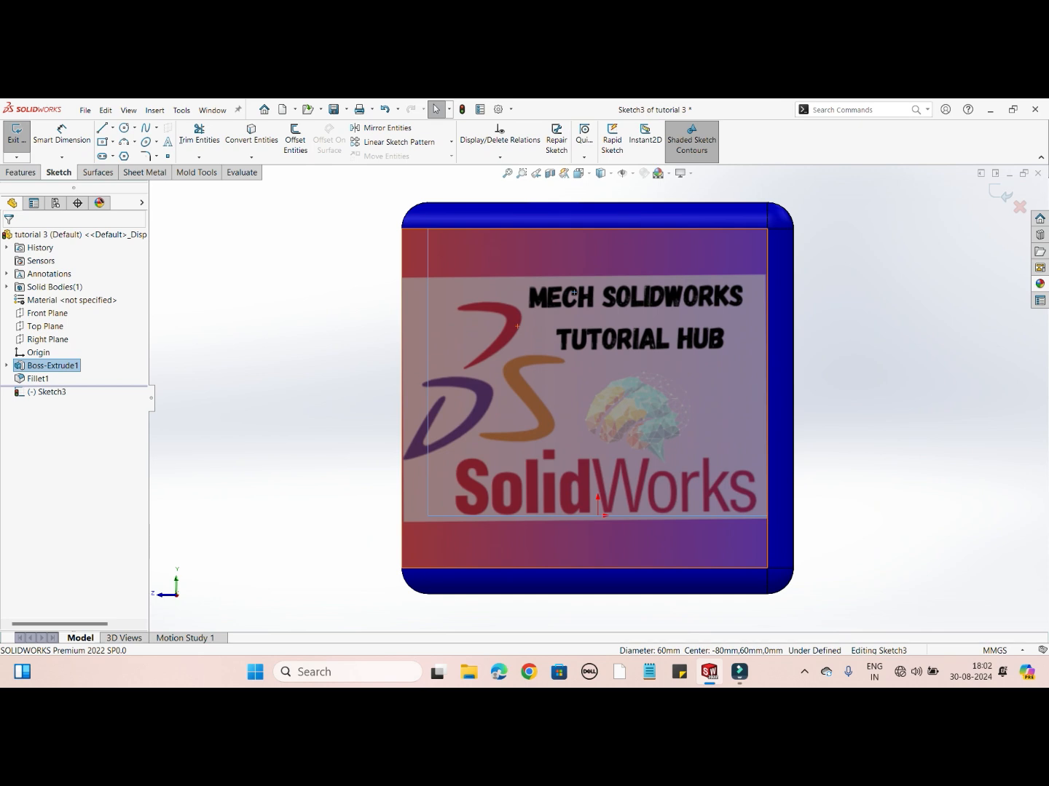
pyautogui.scroll(2, 598, 398)
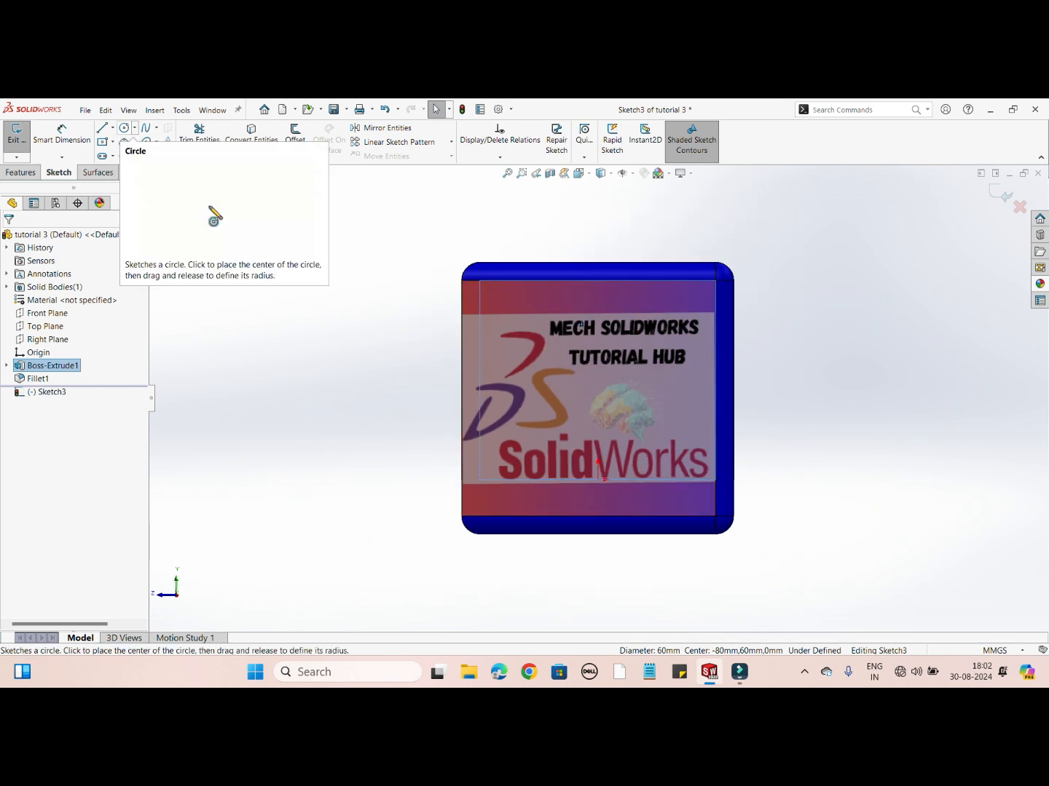
pyautogui.click(125, 129)
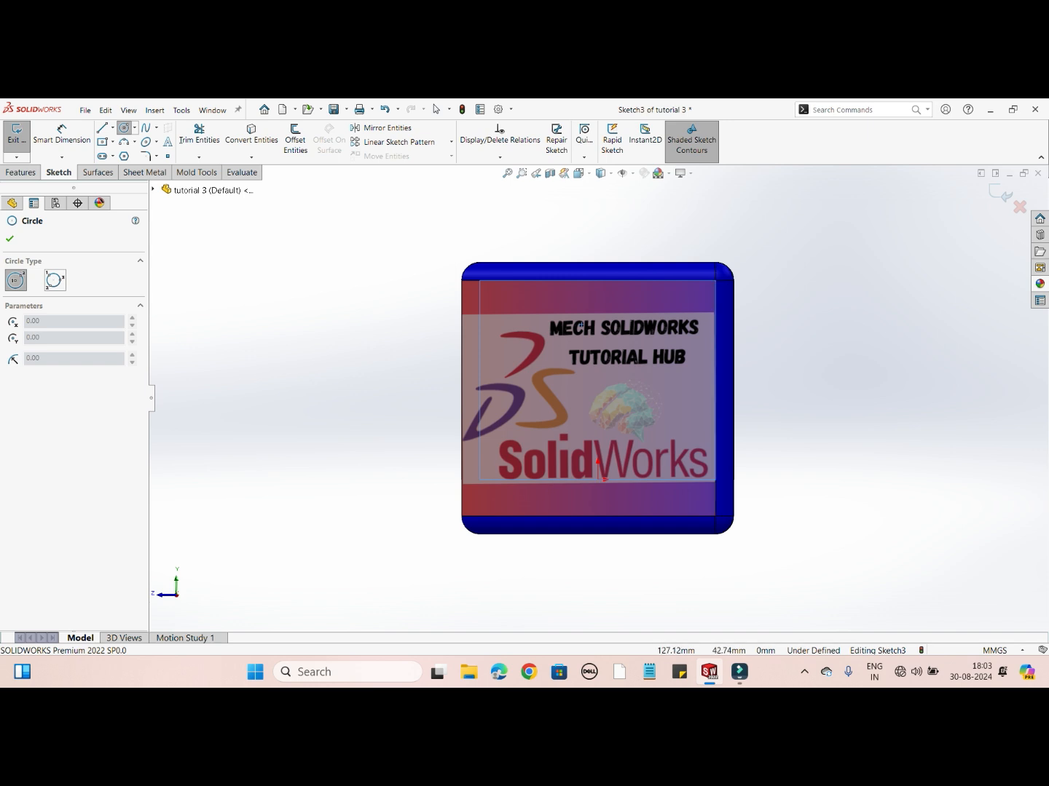
pyautogui.moveTo(787, 401); pyautogui.dragTo(831, 405, button='middle')
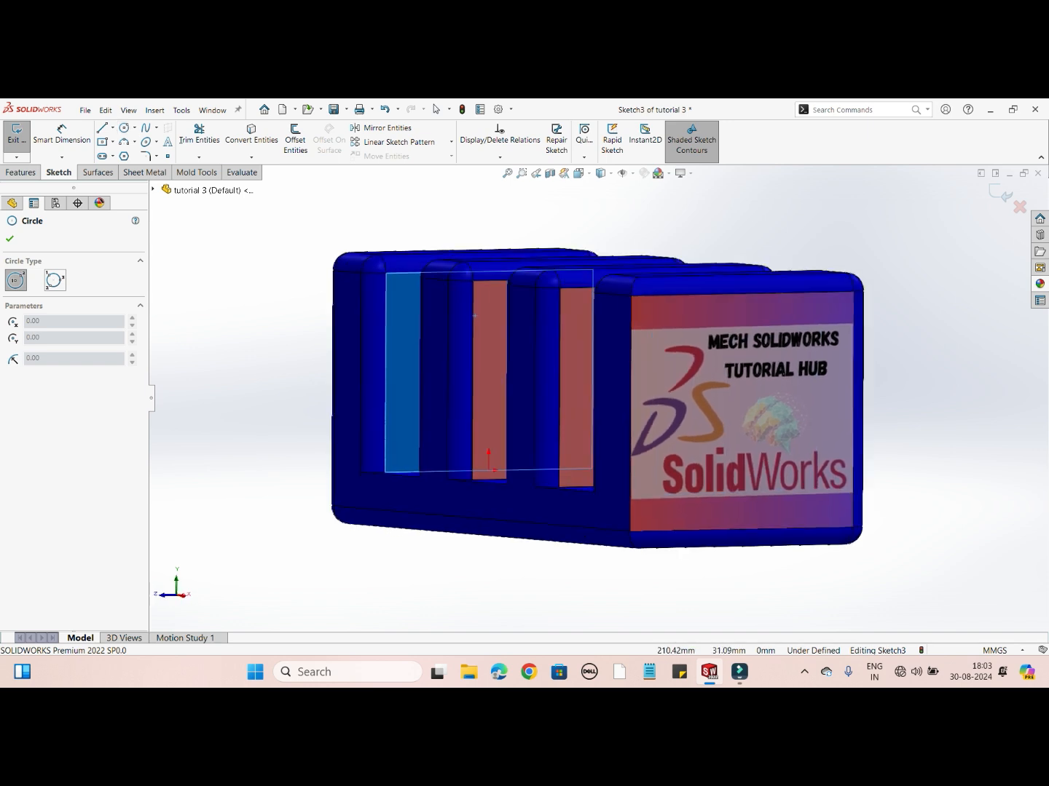
pyautogui.press('Escape')
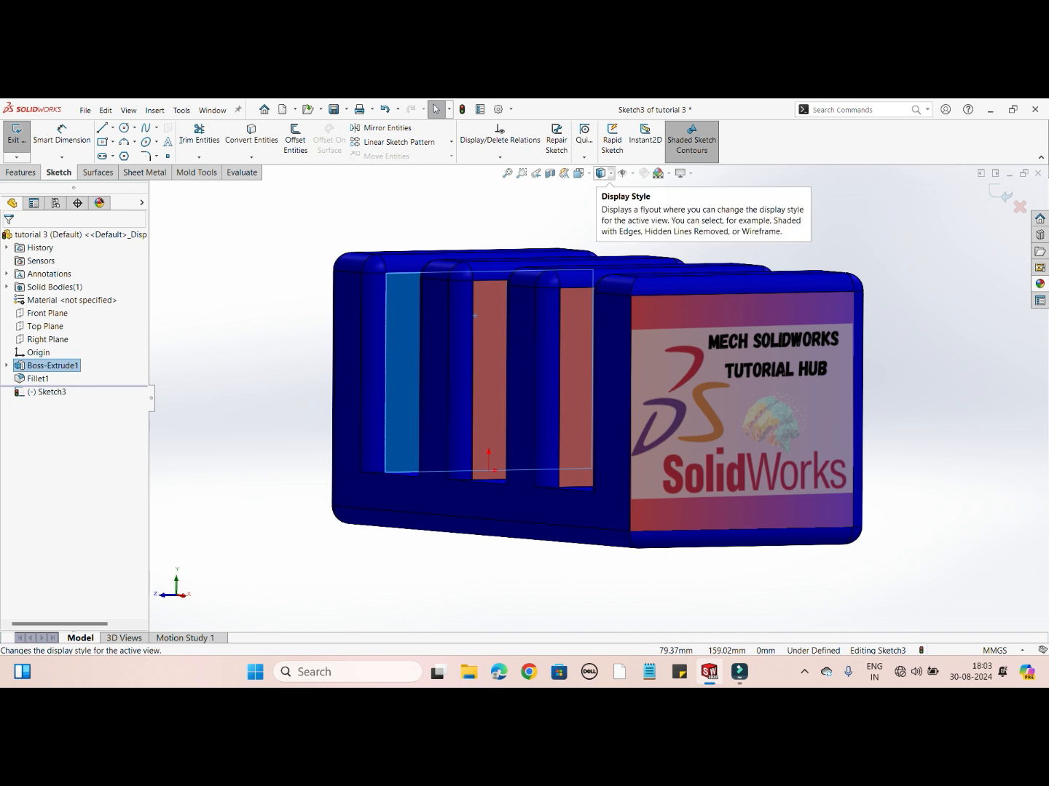
# Set the display style to Hidden Lines Visible and orient the view normal to the sketch plane
pyautogui.click(601, 173)
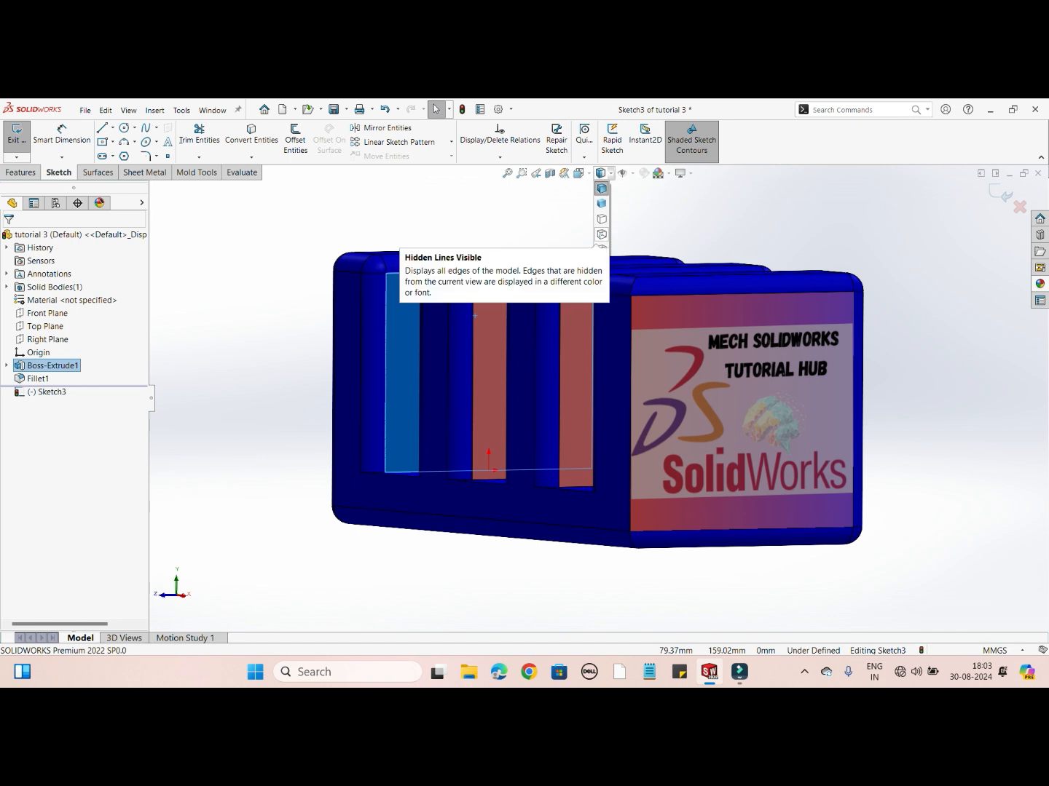
pyautogui.click(602, 234)
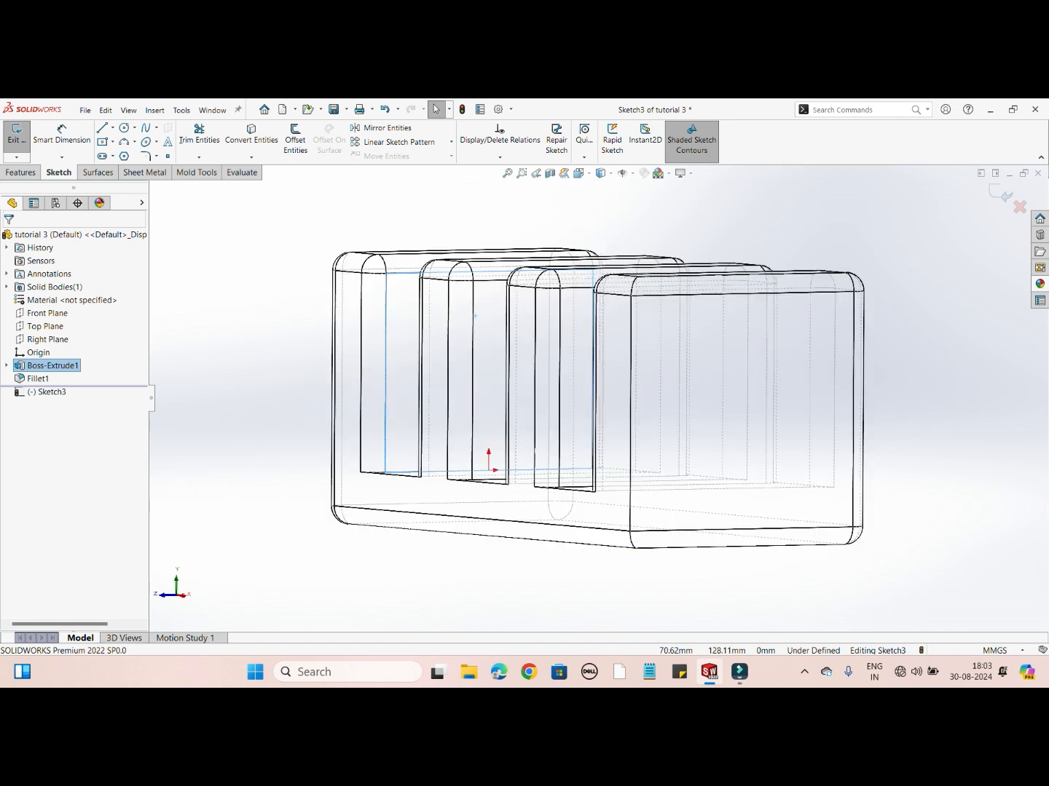
pyautogui.click(580, 173)
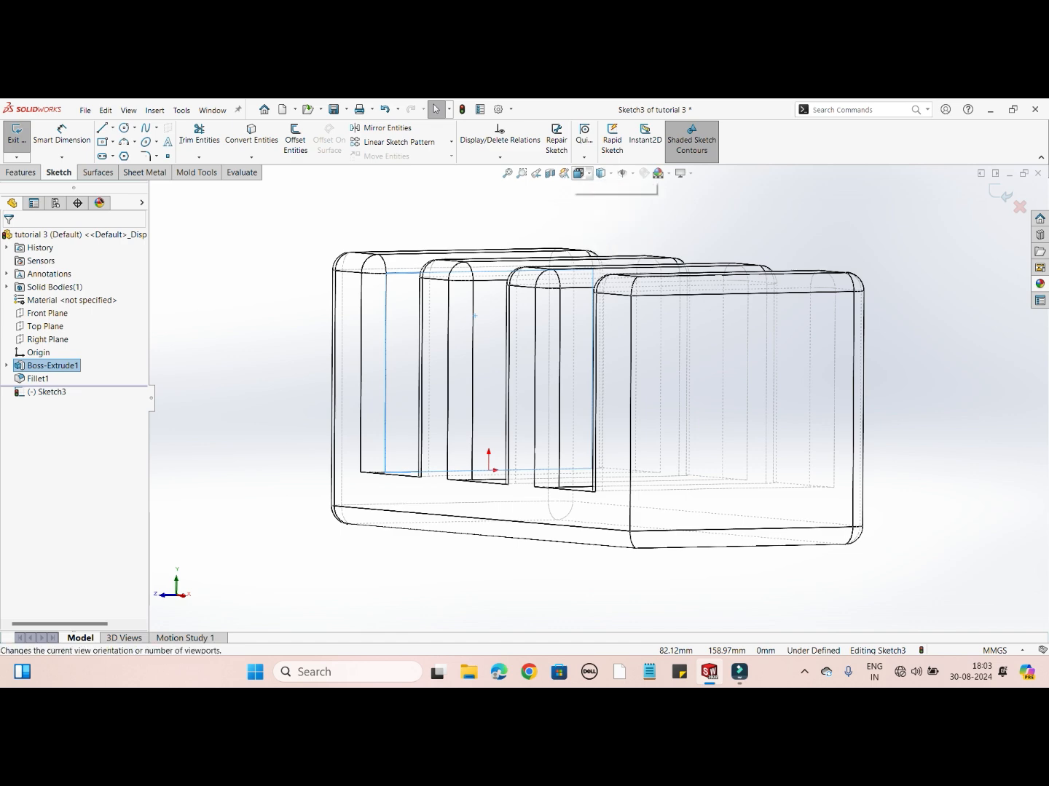
pyautogui.click(580, 174)
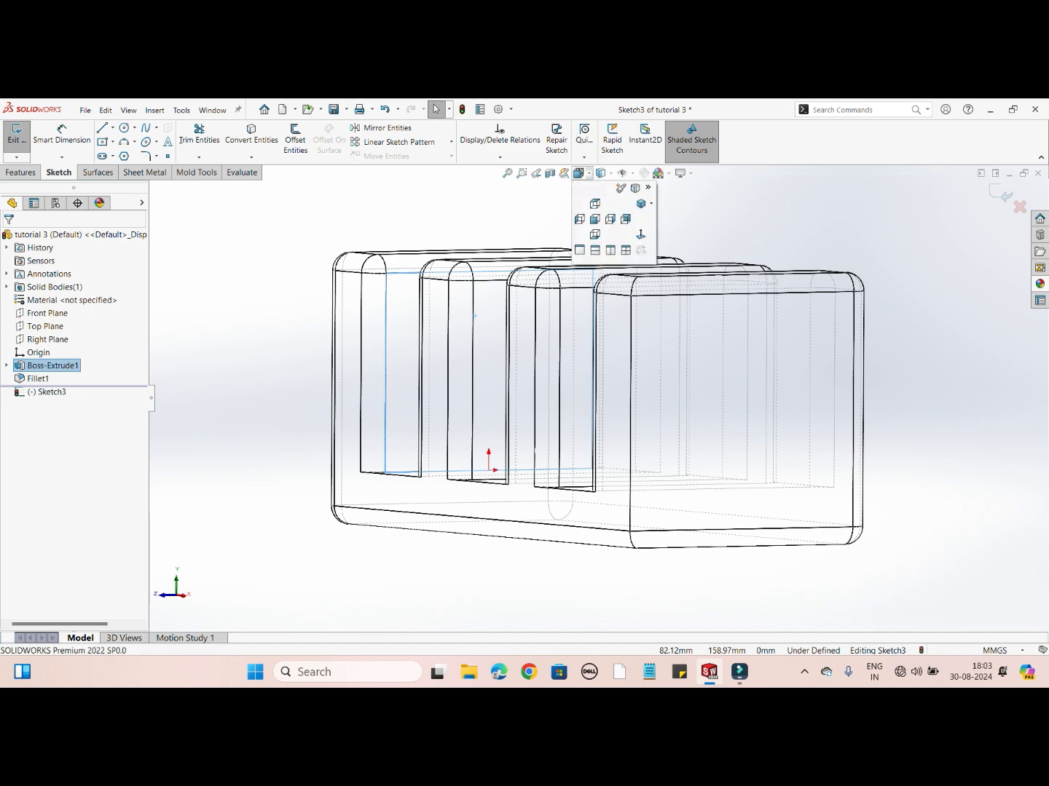
pyautogui.click(640, 234)
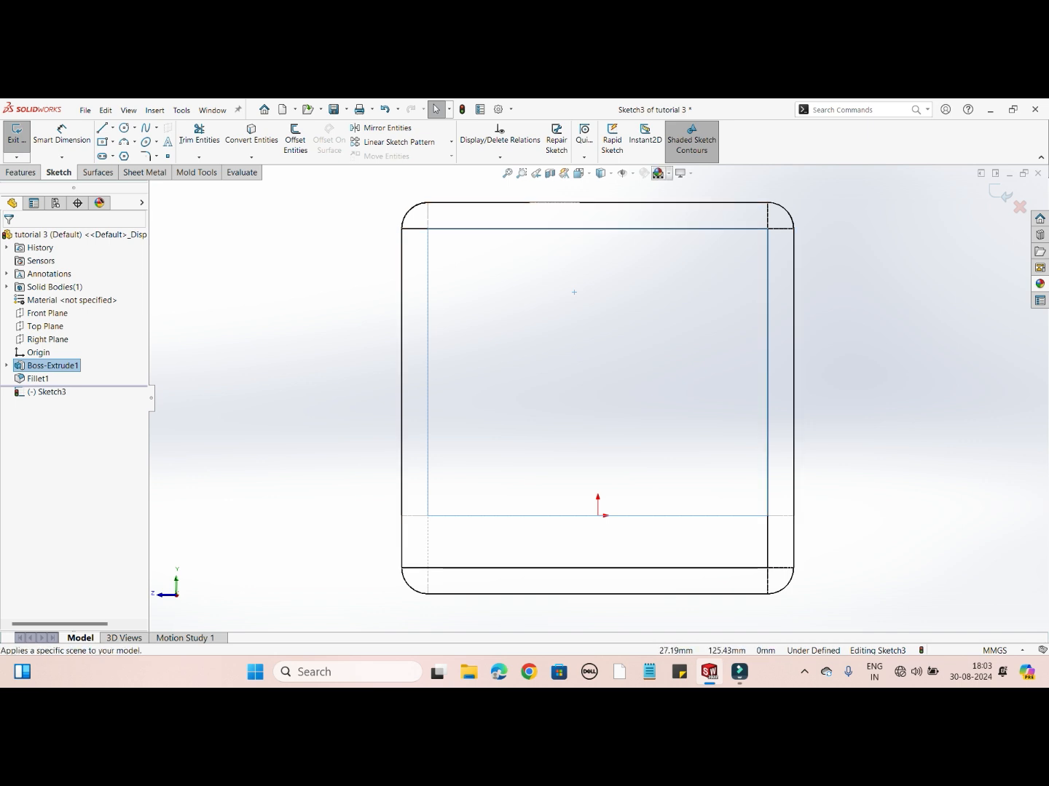
# Apply the Plain White scene as the model background
pyautogui.click(680, 174)
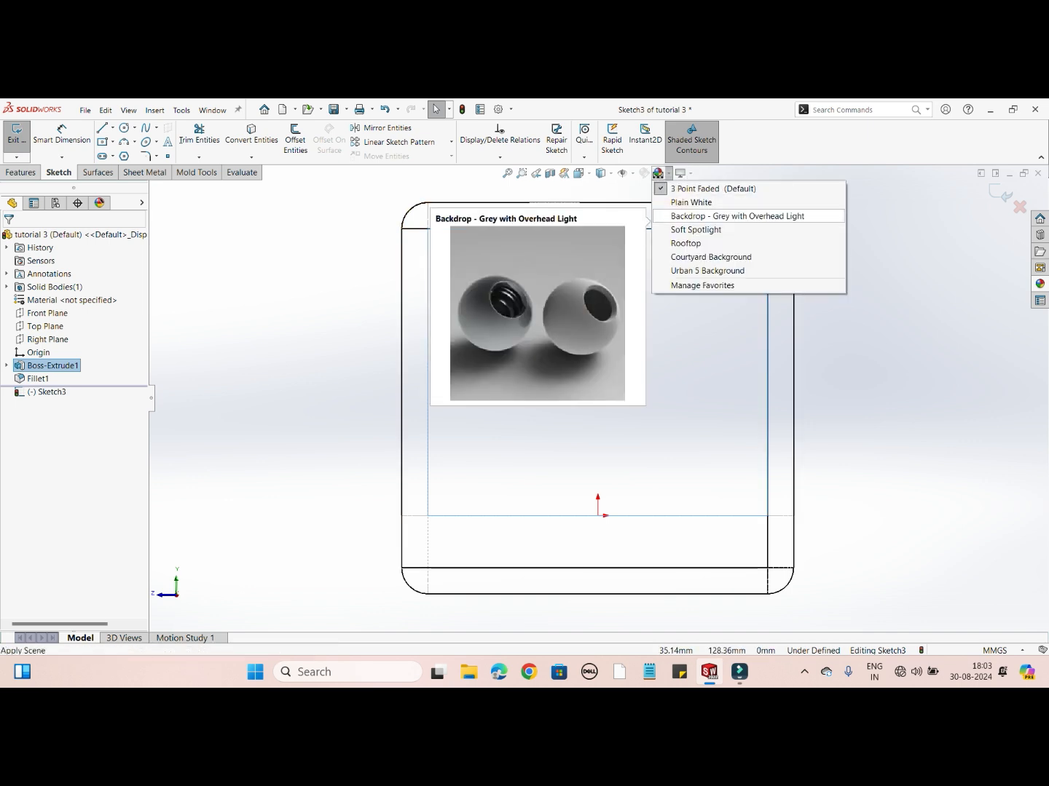
pyautogui.click(691, 203)
pyautogui.scroll(2, 760, 375)
pyautogui.scroll(-1, 758, 386)
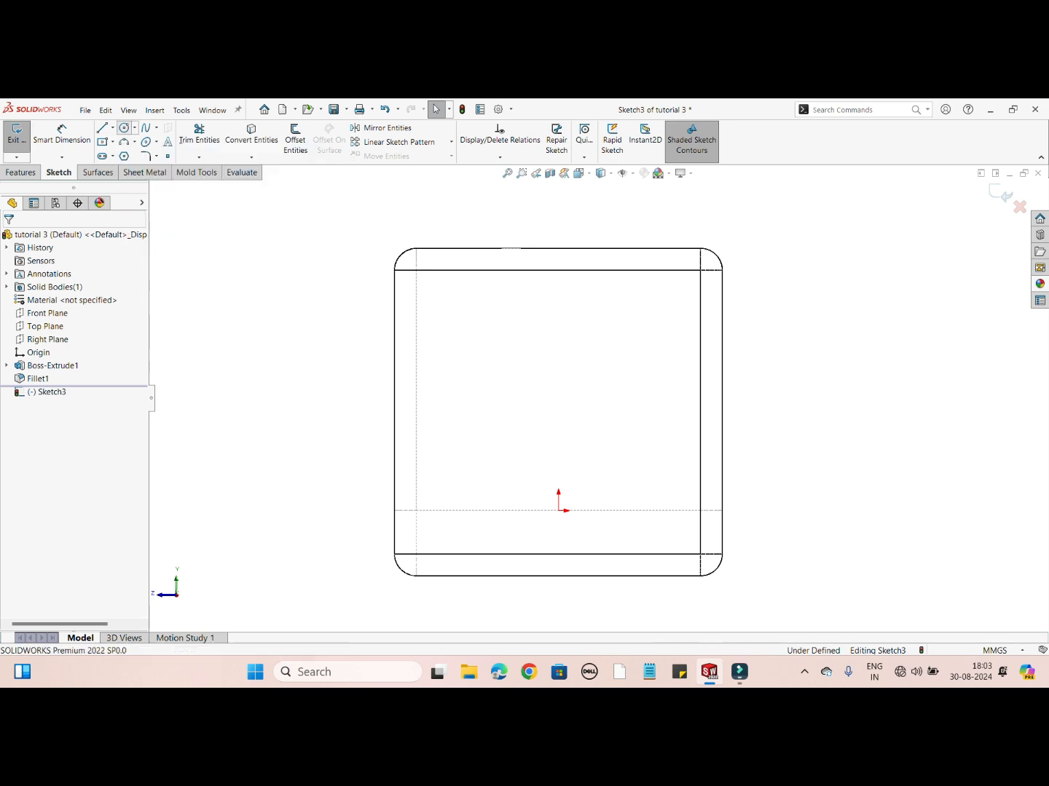
# Sketch a circle with a radius of about 32.7 mm, centred directly above the origin about 58.8 mm up
pyautogui.click(125, 128)
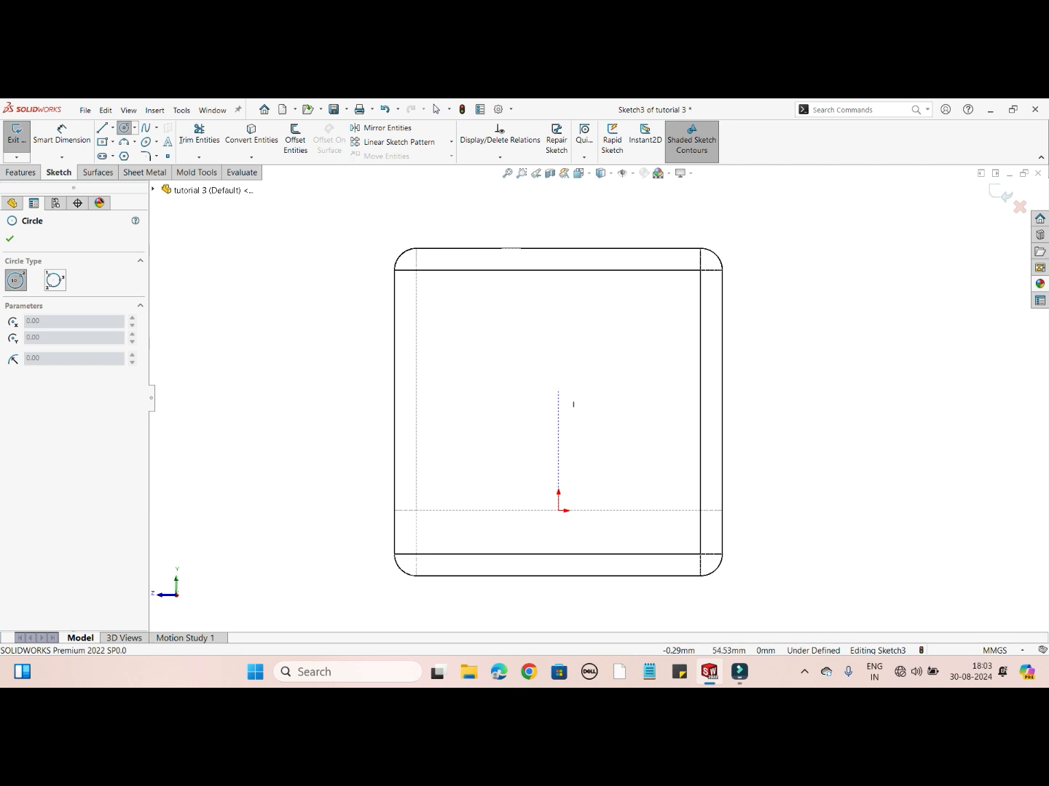
pyautogui.click(559, 382)
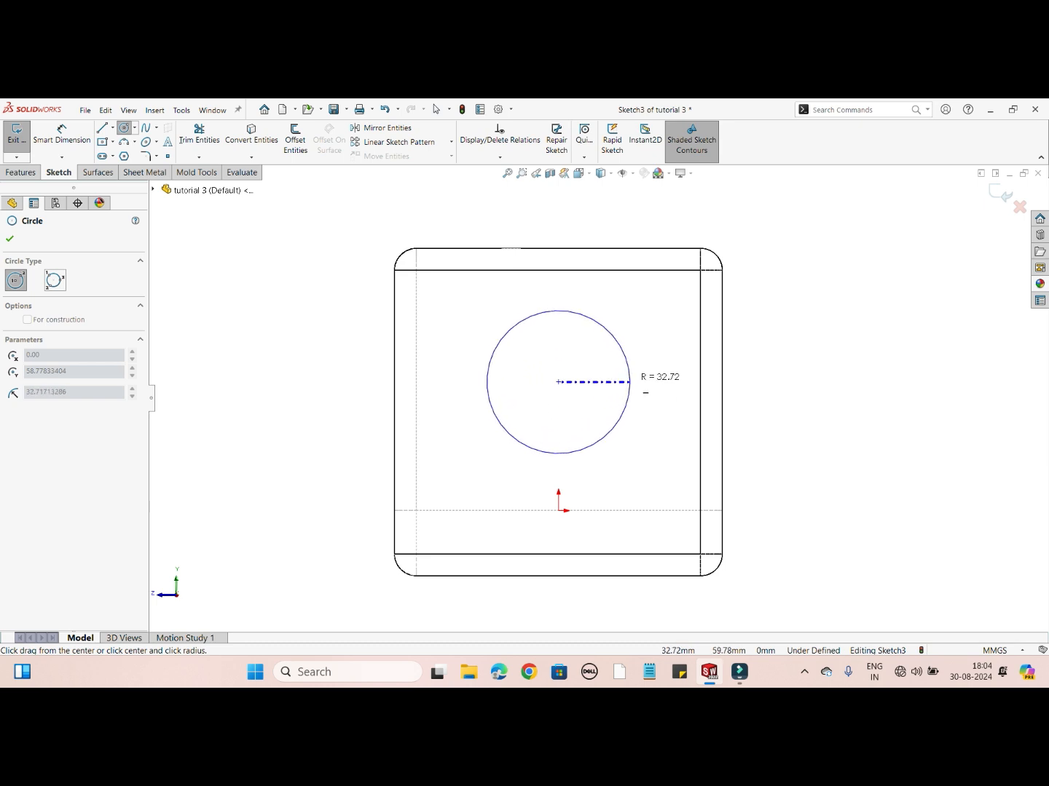
pyautogui.click(629, 382)
pyautogui.rightClick(631, 382)
pyautogui.click(637, 390)
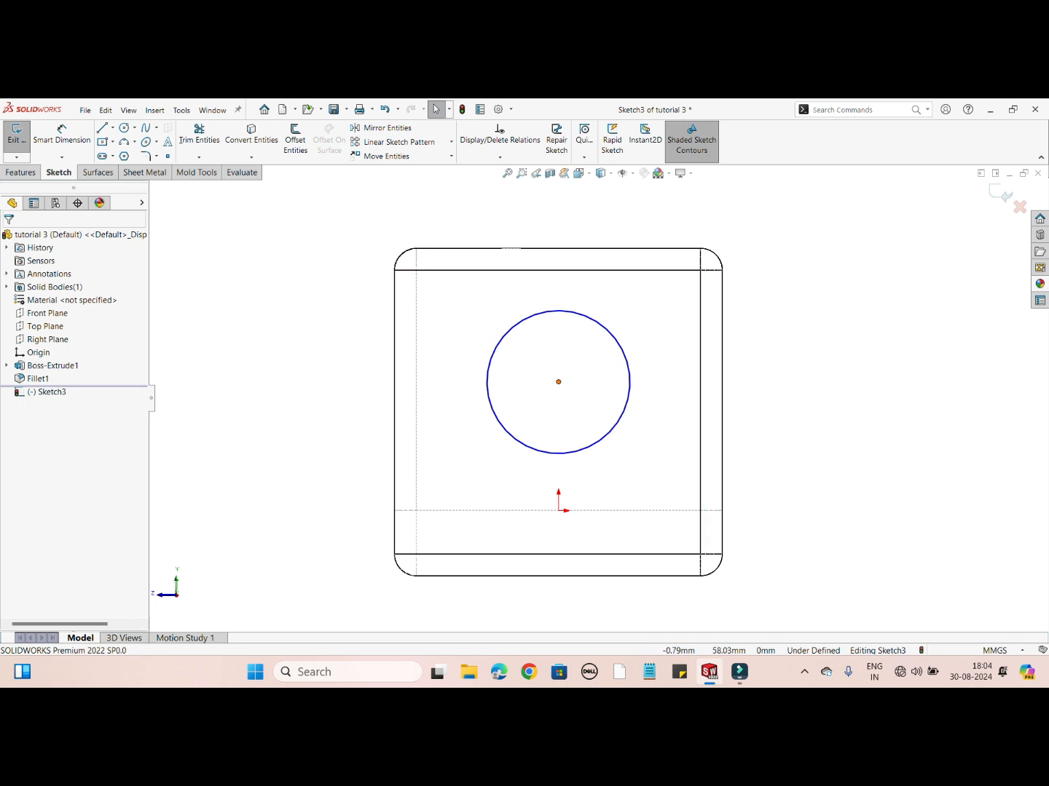
# Add a Vertical relation between the circle's centre point and the origin
pyautogui.click(559, 382)
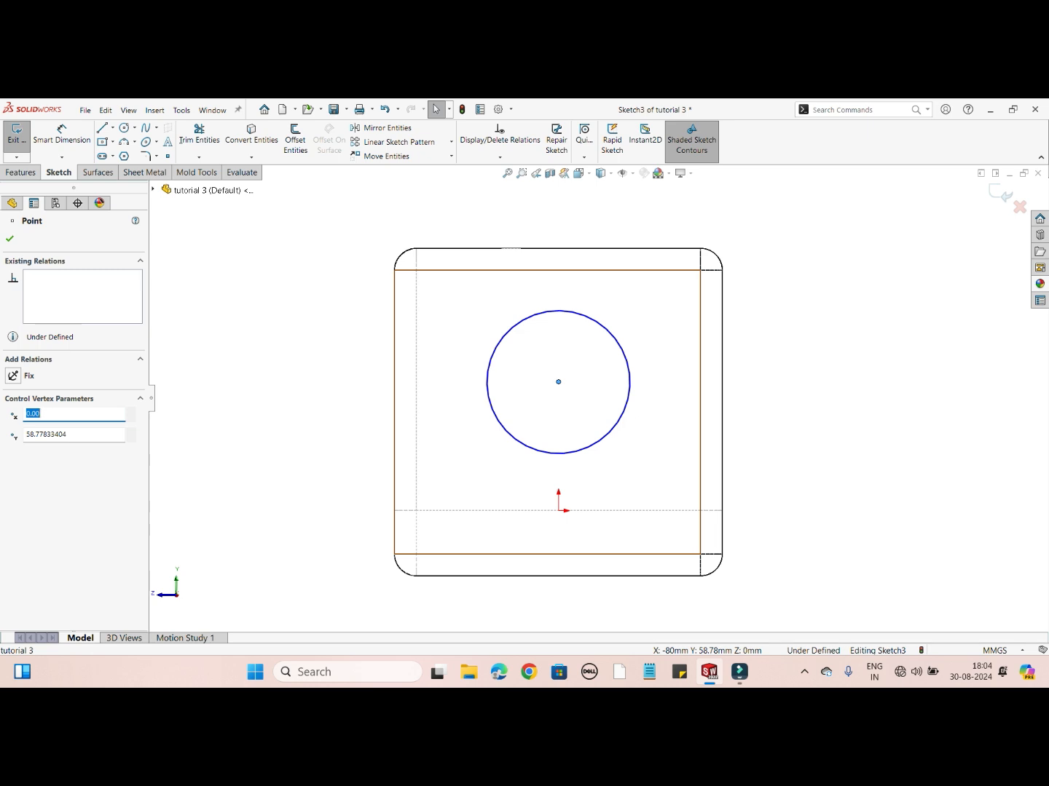
pyautogui.keyDown('ctrl'); pyautogui.click(558, 511); pyautogui.keyUp('ctrl')
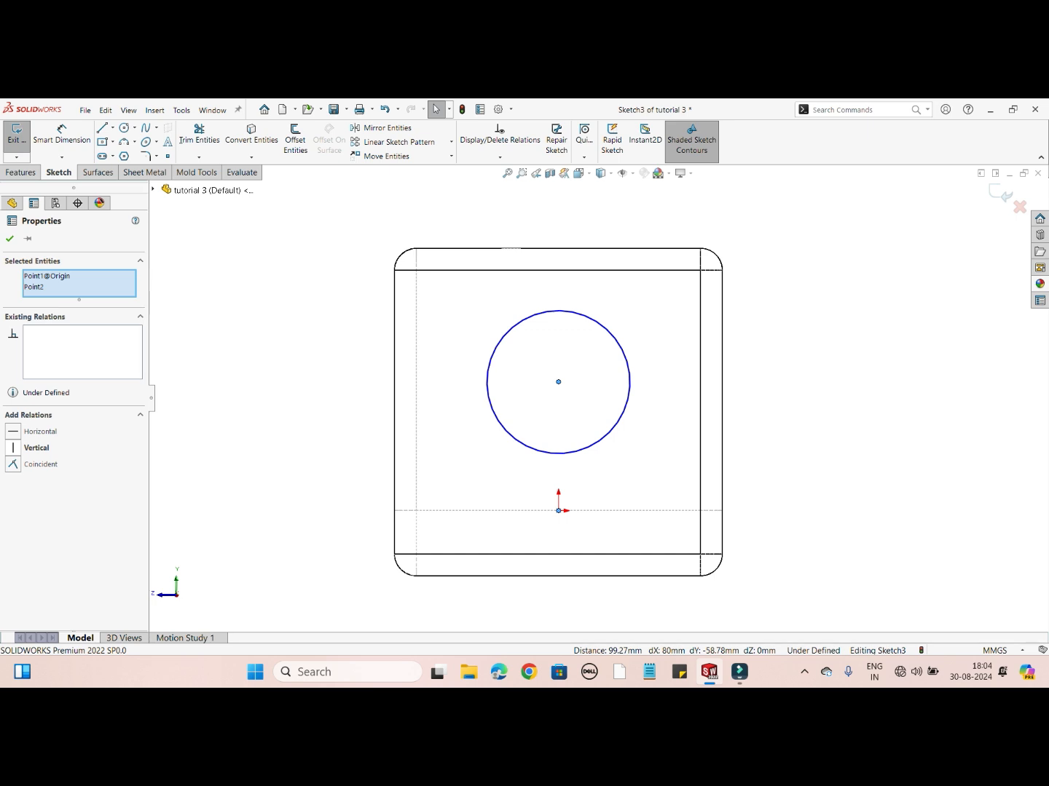
pyautogui.click(13, 448)
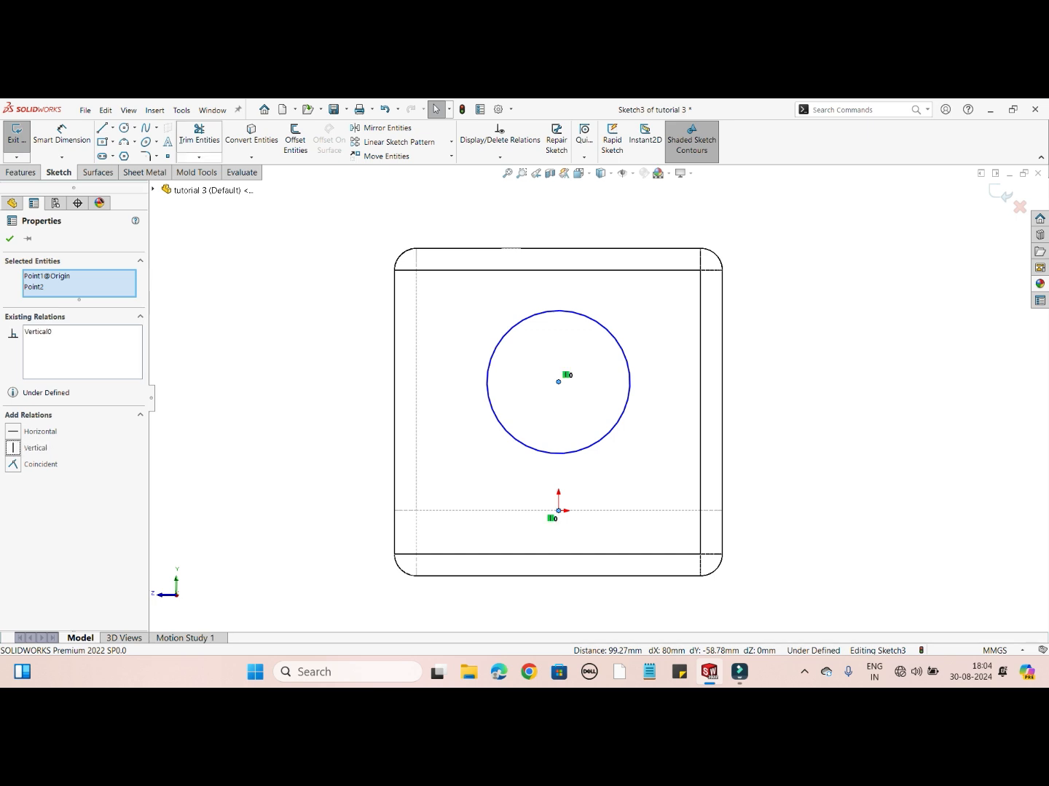
pyautogui.click(10, 238)
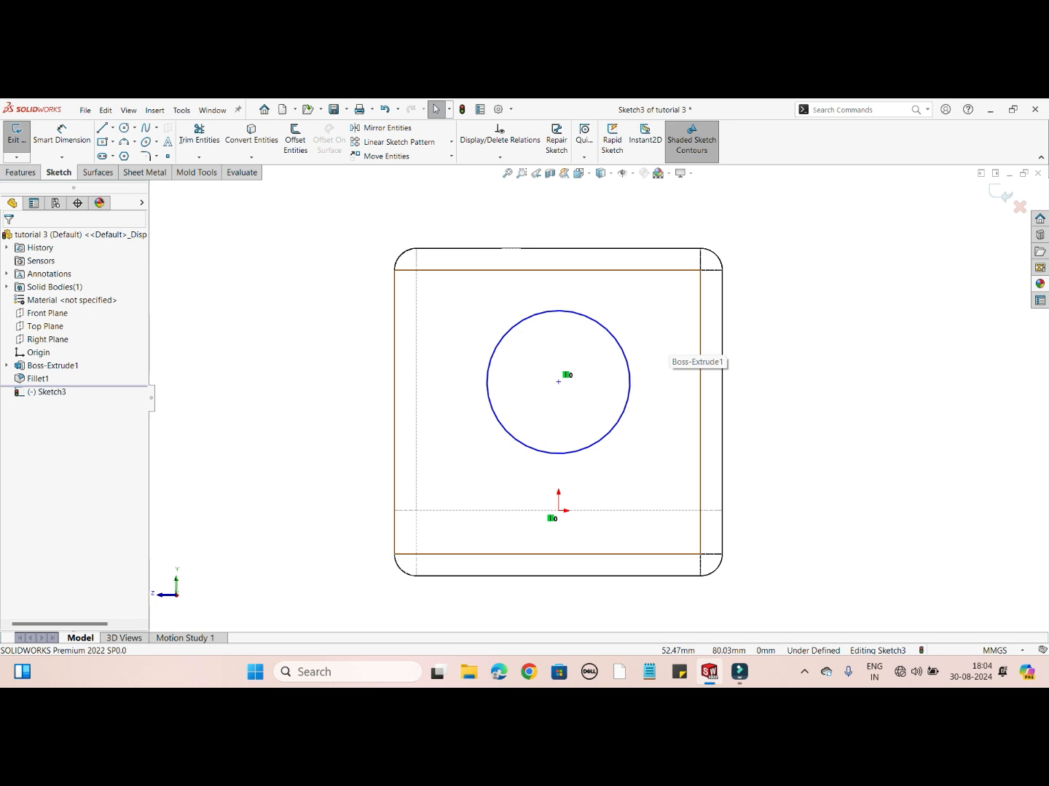
# Dimension the circle's diameter and set it to 60 mm
pyautogui.click(62, 134)
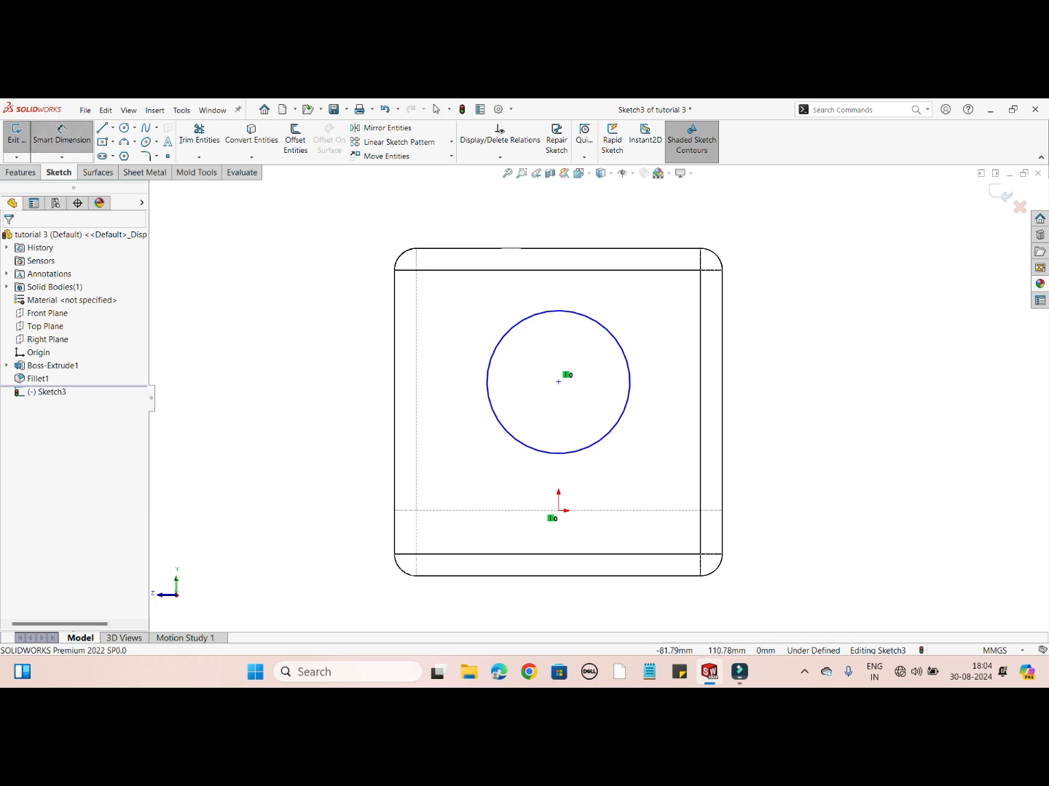
pyautogui.click(629, 364)
pyautogui.click(751, 293)
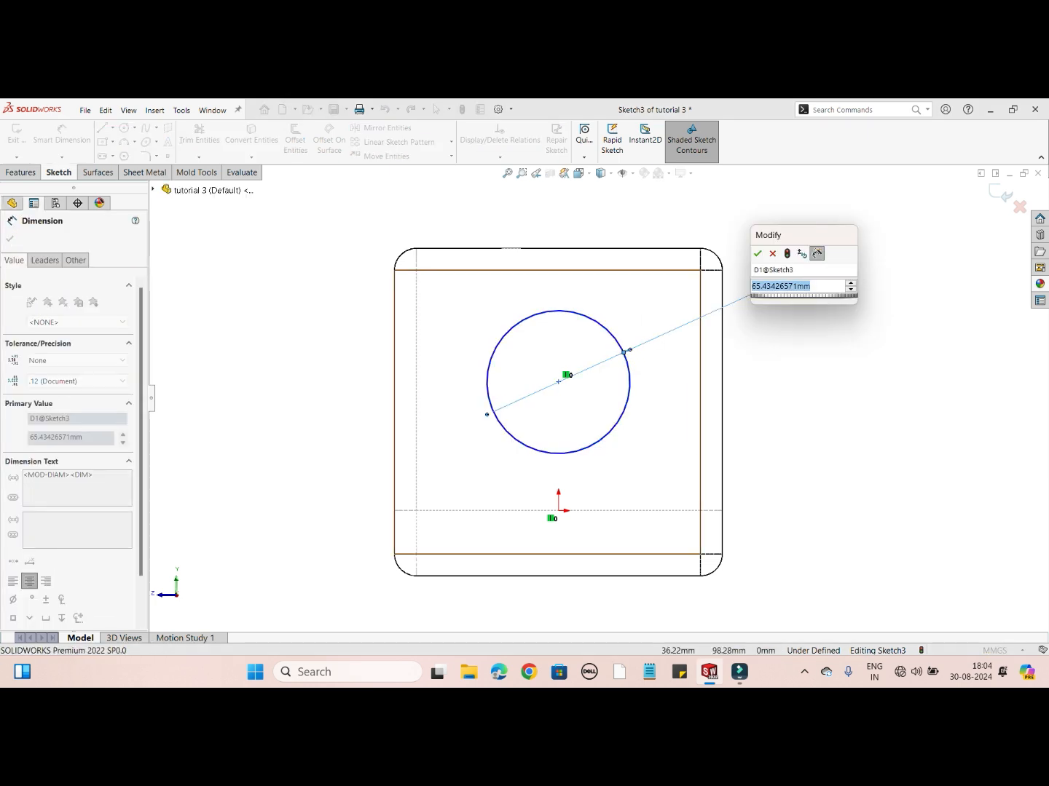
pyautogui.write('60')
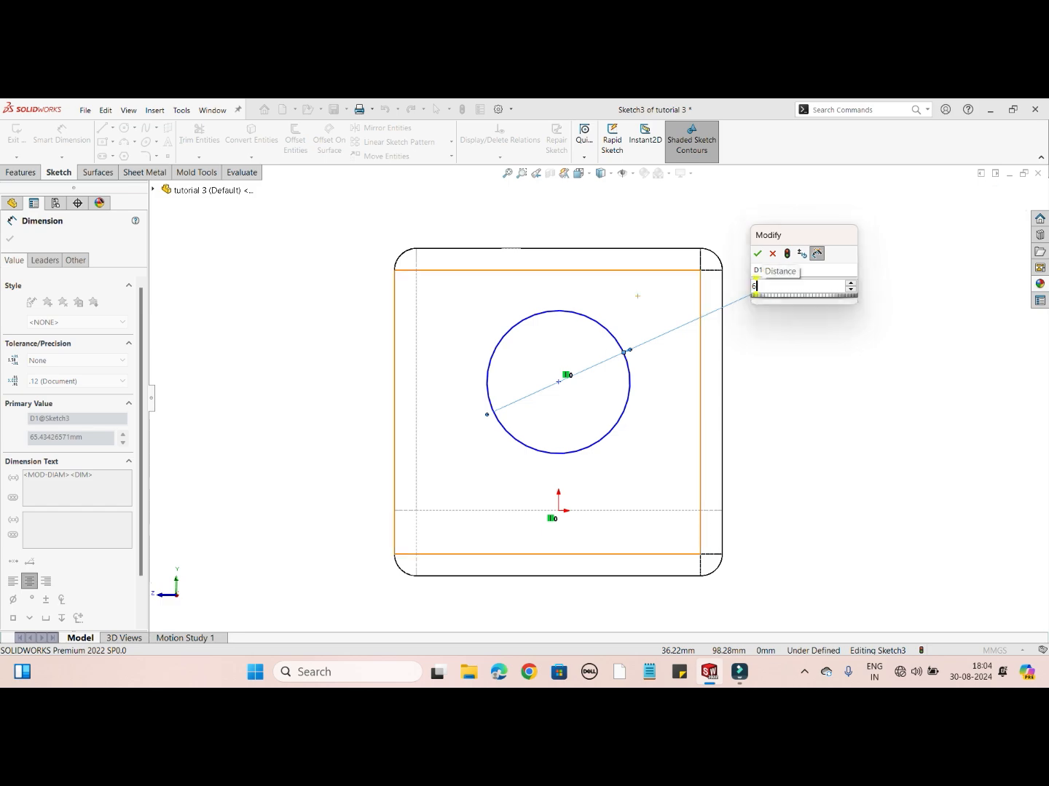
pyautogui.press('Return')
pyautogui.click(808, 440)
pyautogui.moveTo(809, 441)
pyautogui.mouseDown(button='middle')
pyautogui.moveTo(748, 432)
pyautogui.moveTo(810, 392)
pyautogui.moveTo(854, 408)
pyautogui.moveTo(834, 436)
pyautogui.moveTo(740, 392)
pyautogui.mouseUp(button='middle')
pyautogui.scroll(2, 835, 436)
pyautogui.moveTo(688, 348)
pyautogui.mouseDown(button='middle')
pyautogui.moveTo(722, 305)
pyautogui.moveTo(681, 344)
pyautogui.mouseUp(button='middle')
pyautogui.click(580, 174)
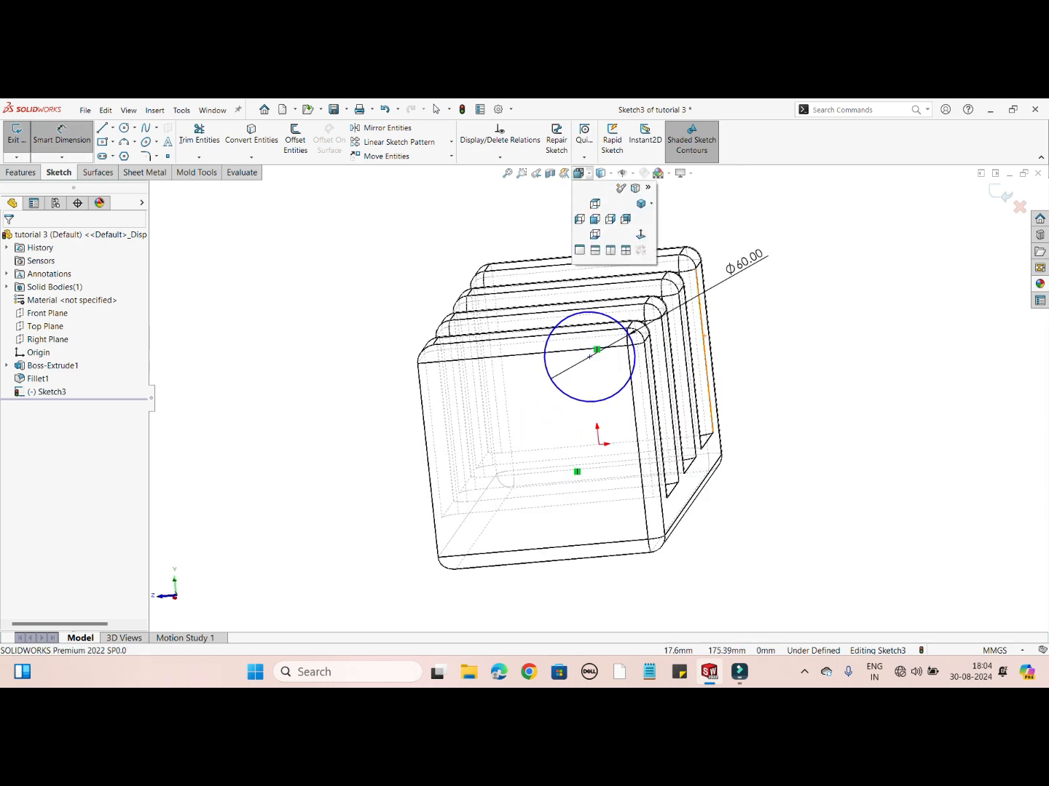
pyautogui.click(641, 234)
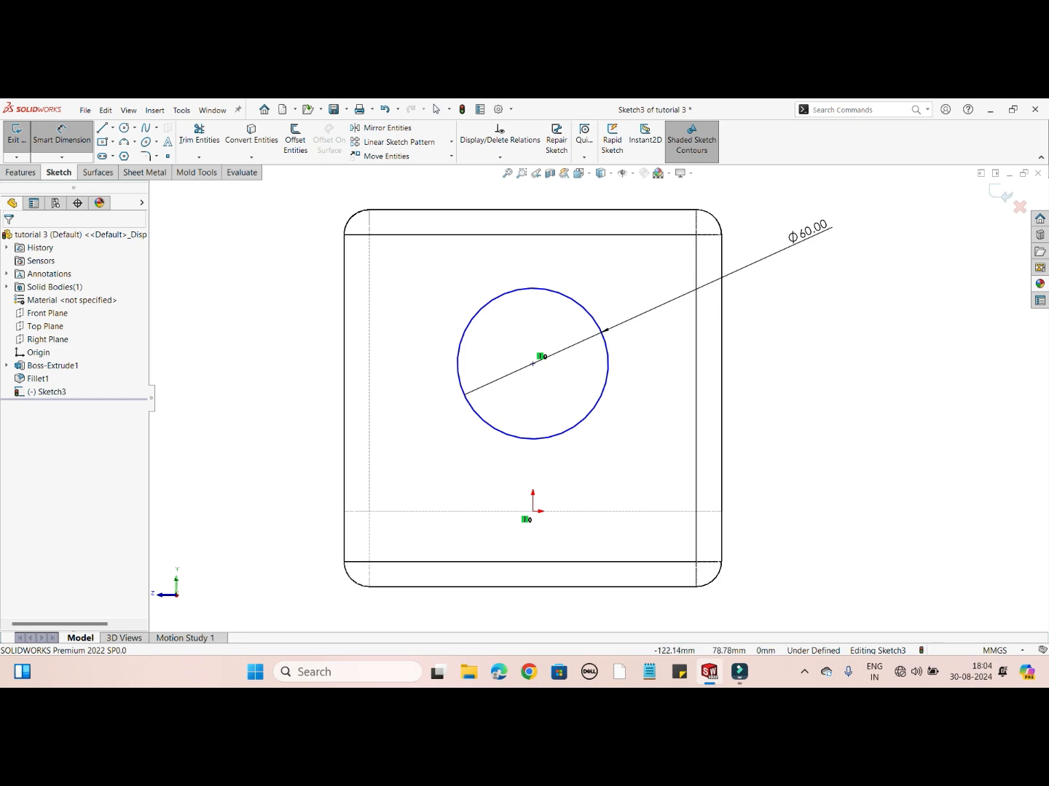
# Dimension the vertical distance from the origin to the circle's centre as 60 mm and finish the sketch
pyautogui.click(533, 511)
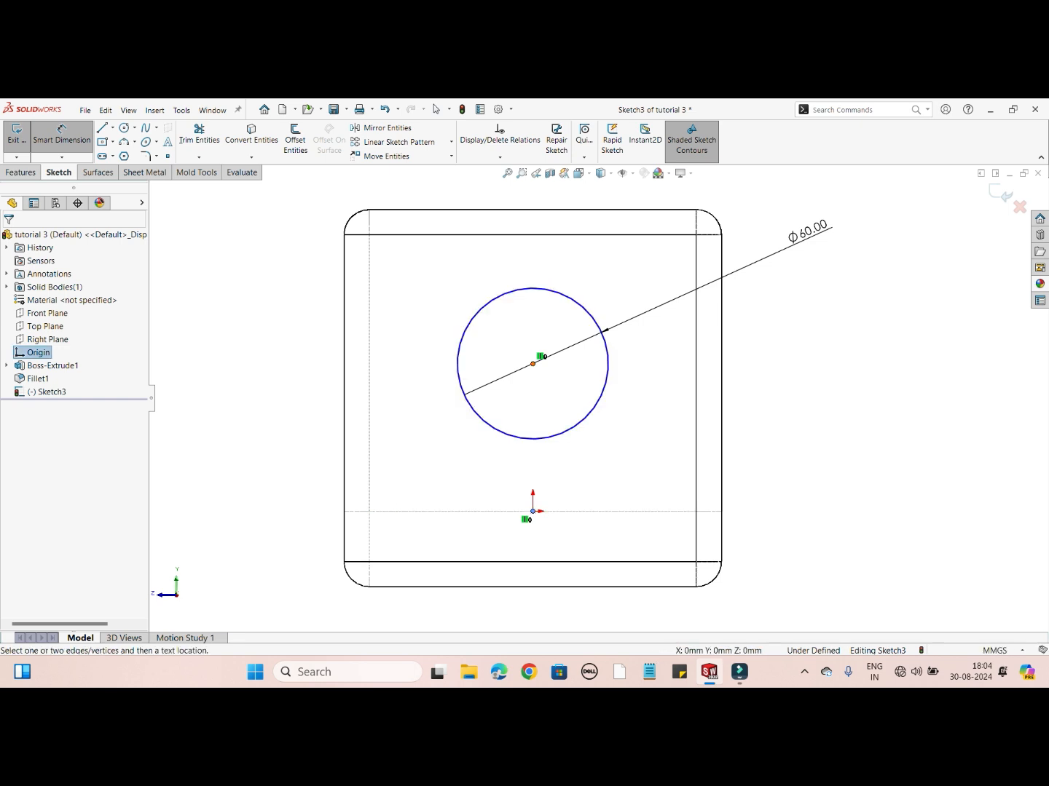
pyautogui.click(533, 364)
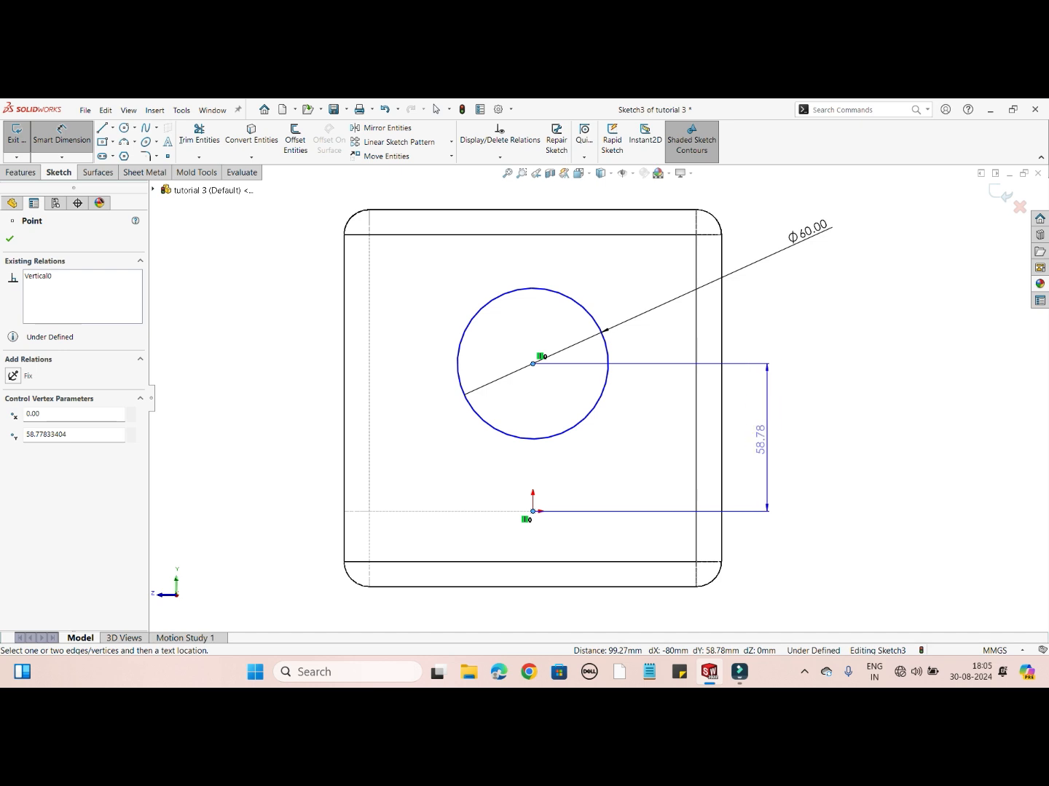
pyautogui.click(761, 439)
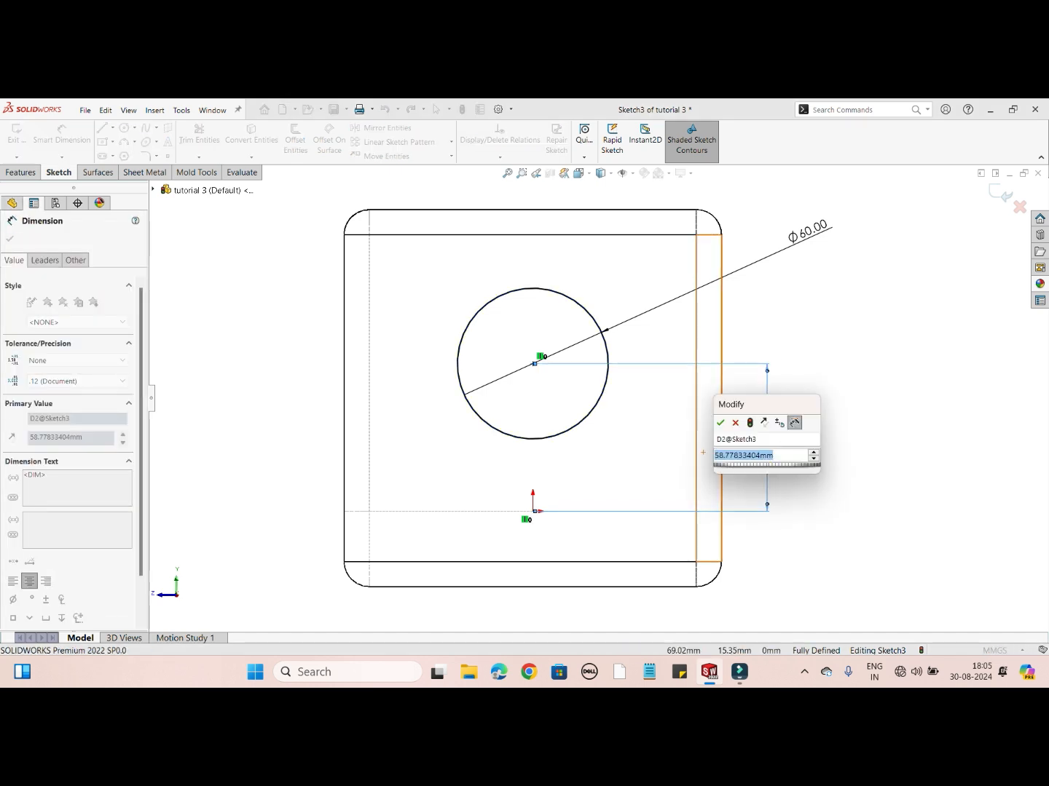
pyautogui.write('60')
pyautogui.press('Return')
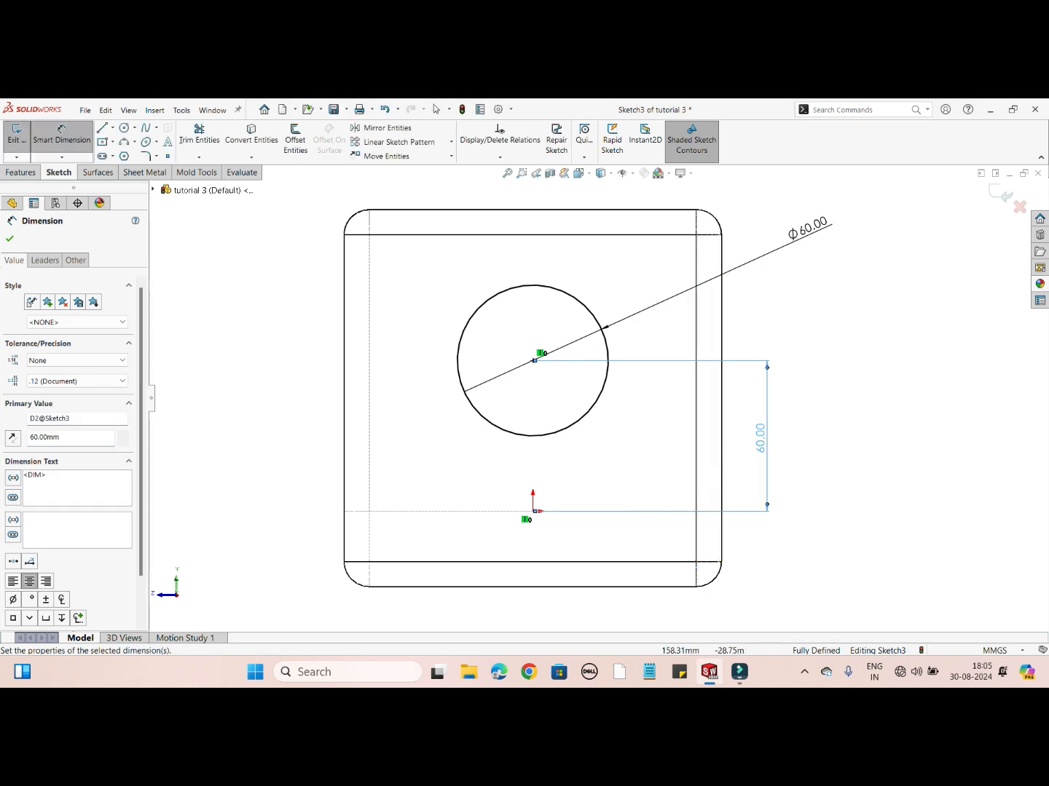
pyautogui.click(9, 239)
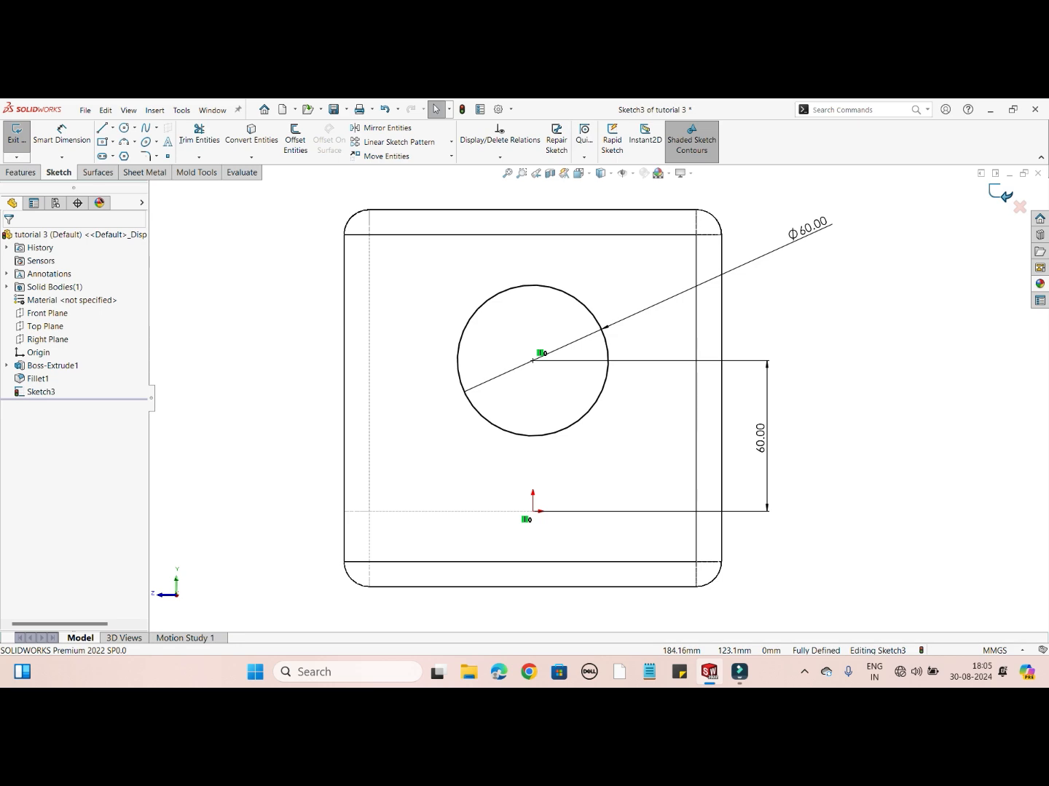
pyautogui.click(1002, 194)
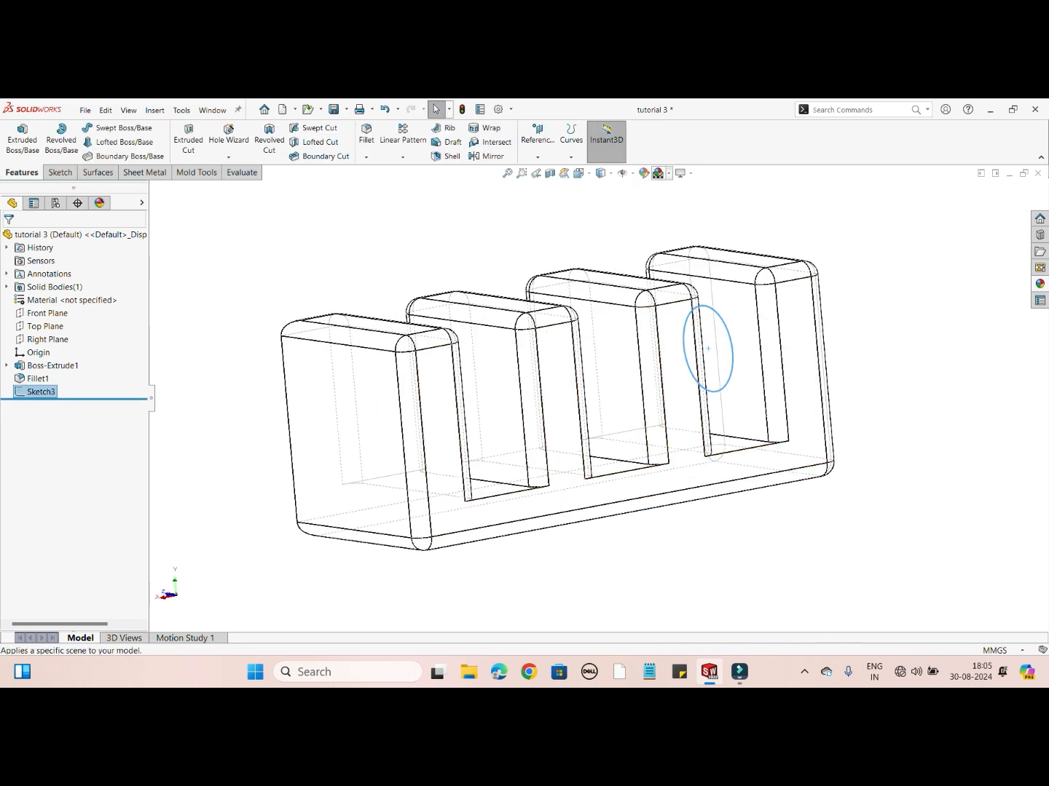
# Display the model in the Shaded With Edges style and clear the sketch selection
pyautogui.click(609, 173)
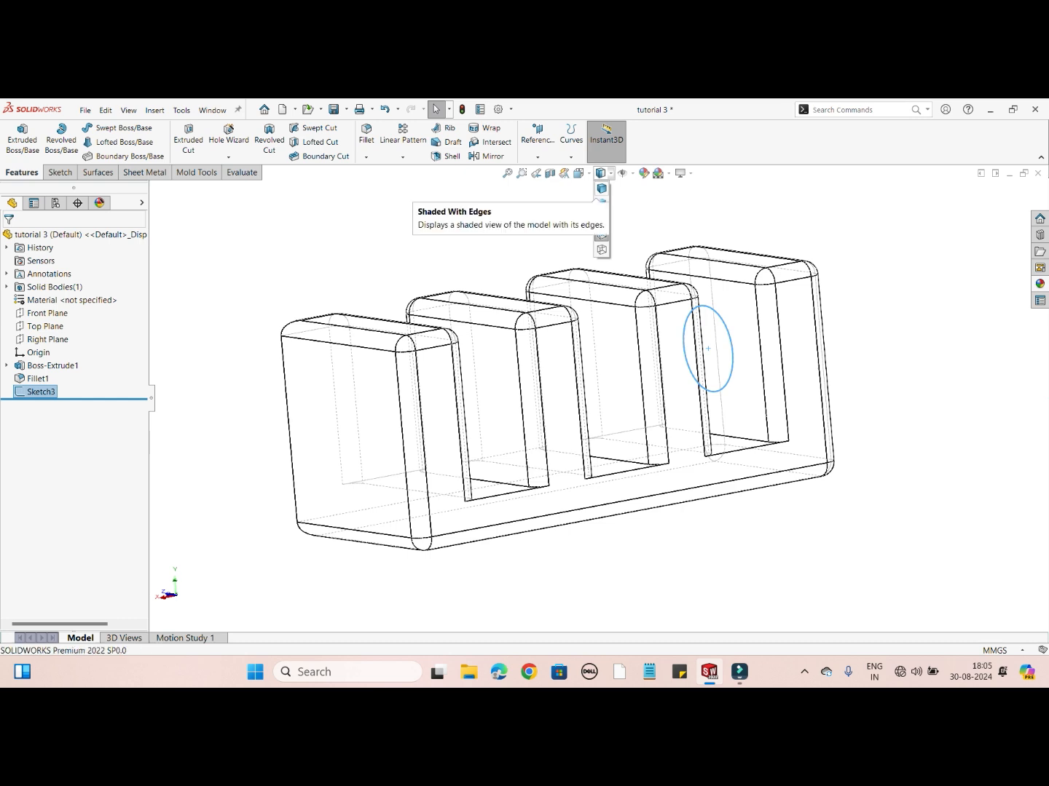
pyautogui.click(602, 188)
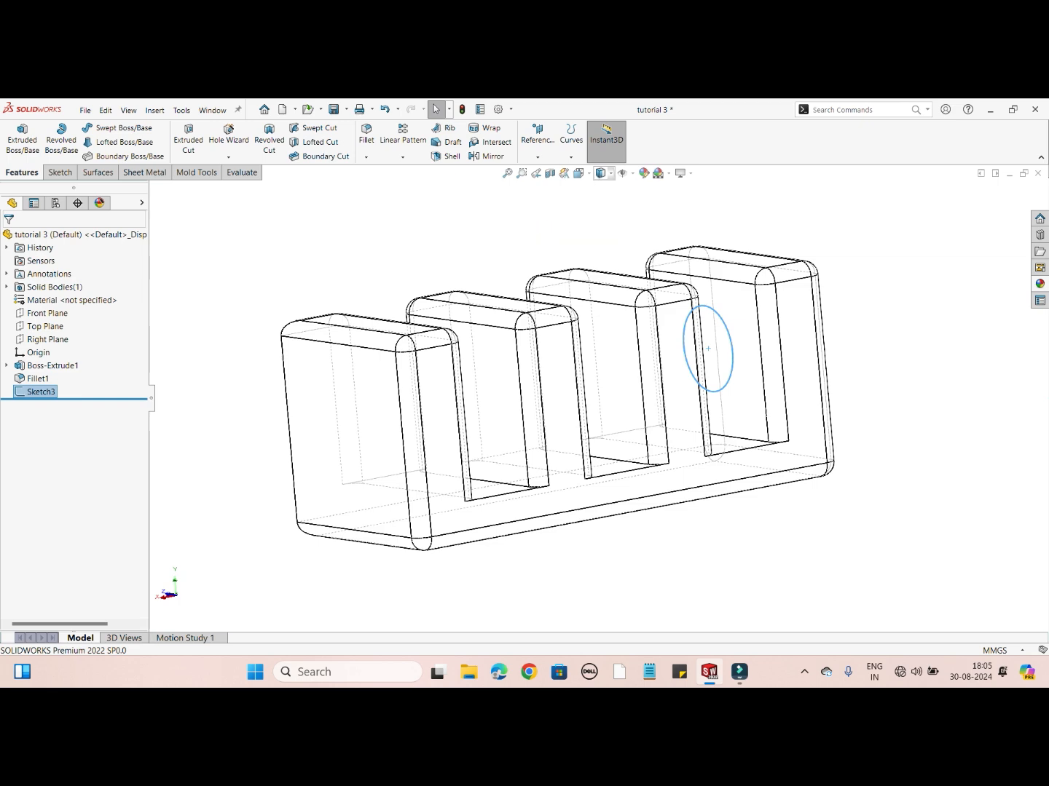
pyautogui.moveTo(524, 407); pyautogui.dragTo(575, 407, button='middle')
pyautogui.press('Escape')
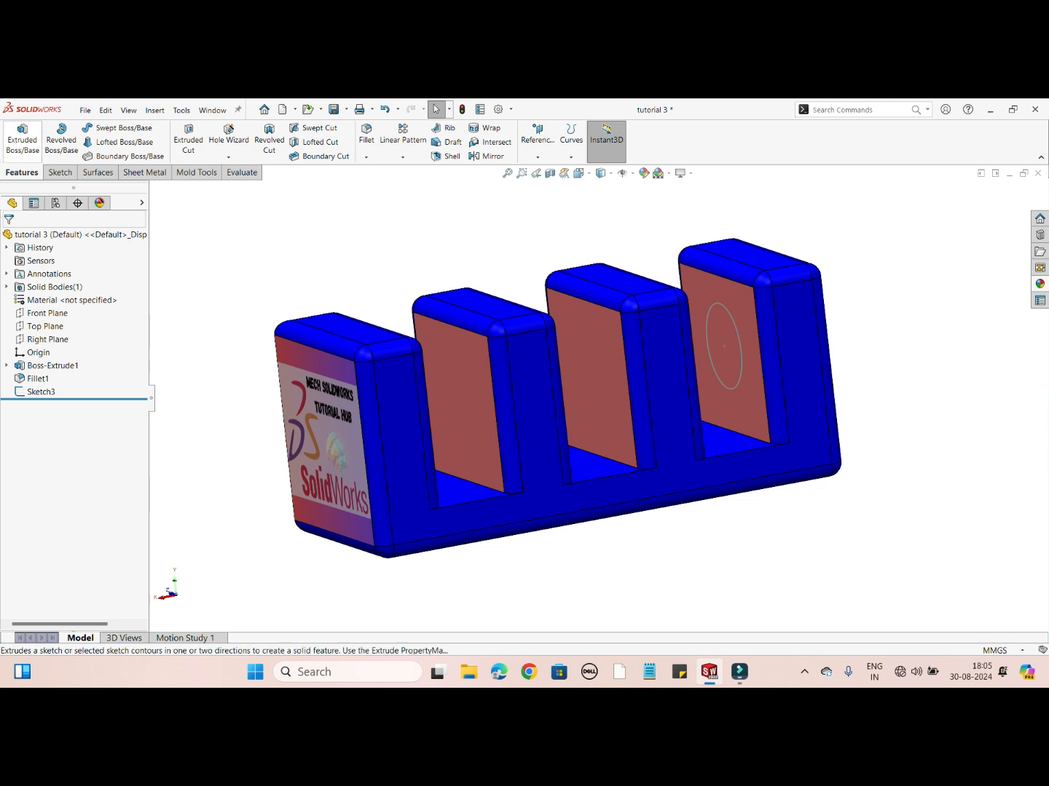
# Extrude the 60 mm circle as a merged boss through all the uprights using the Through All end condition
pyautogui.click(22, 138)
pyautogui.click(741, 357)
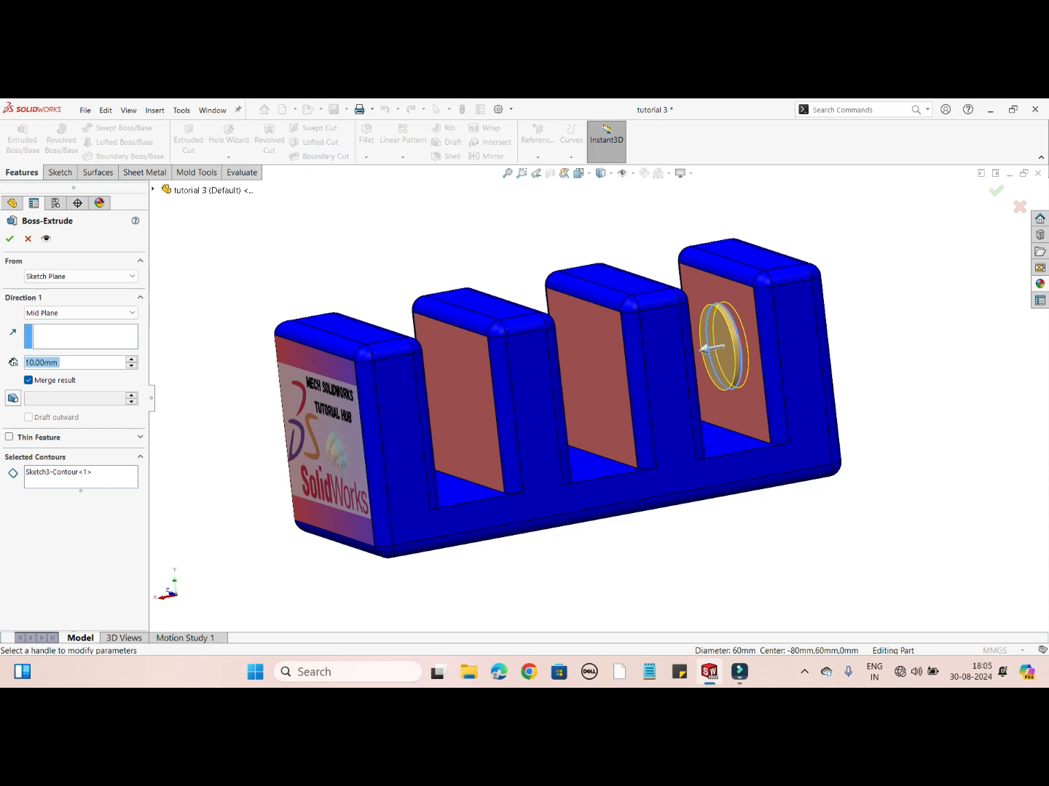
pyautogui.click(81, 314)
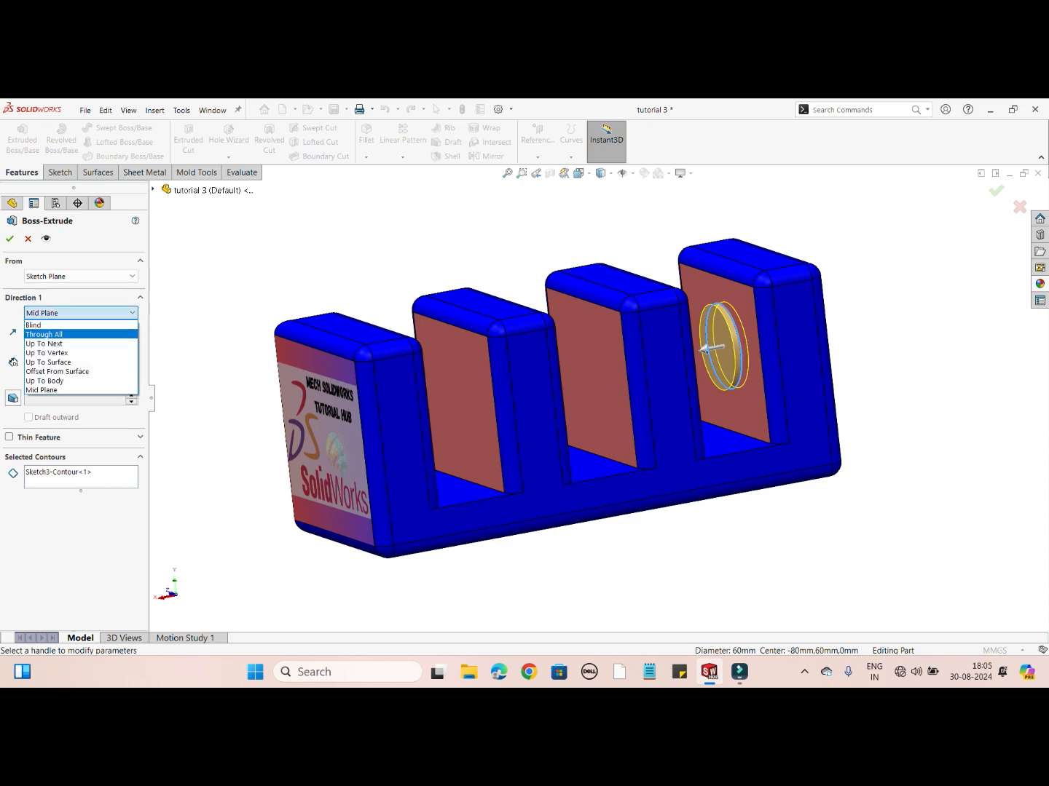
pyautogui.click(44, 334)
pyautogui.moveTo(509, 407); pyautogui.dragTo(633, 406, button='middle')
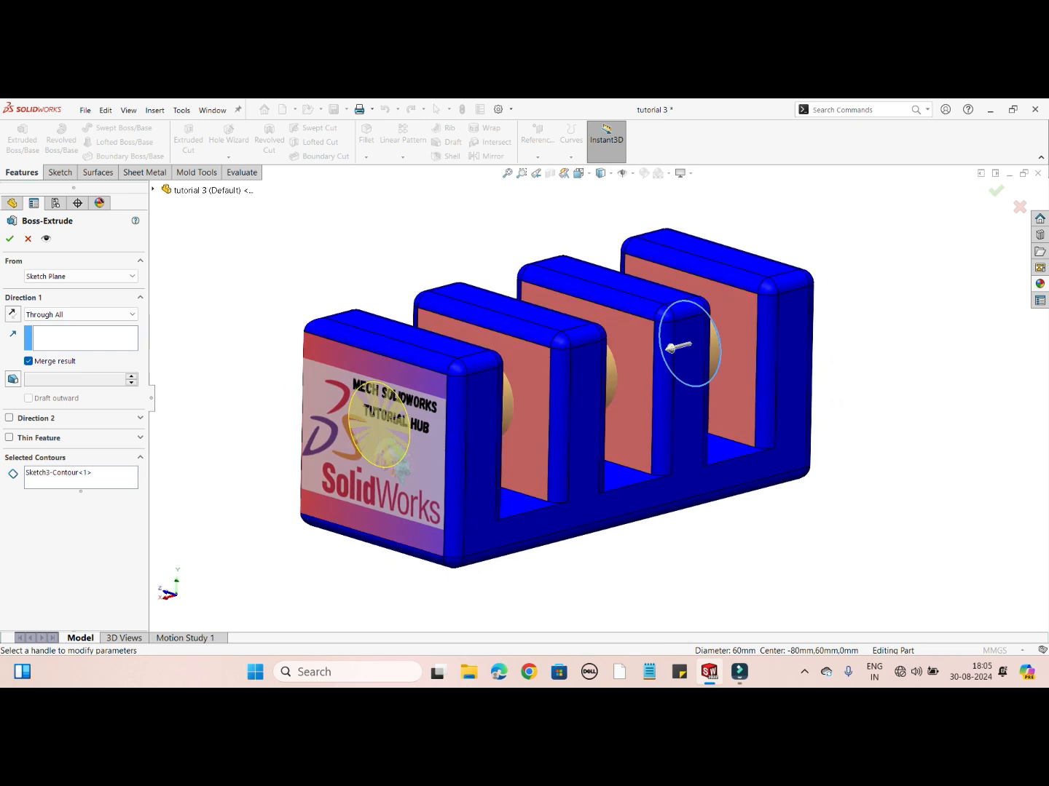
pyautogui.moveTo(397, 429); pyautogui.dragTo(371, 437, button='middle')
pyautogui.scroll(-1, 373, 430)
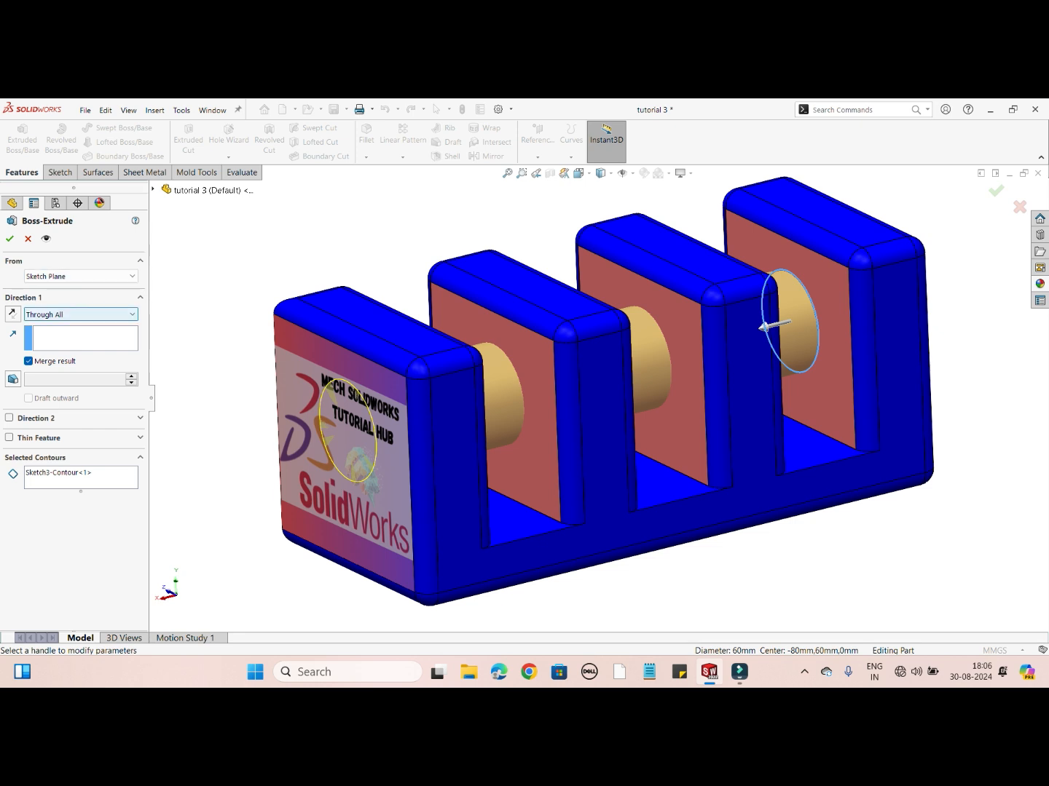
pyautogui.click(80, 314)
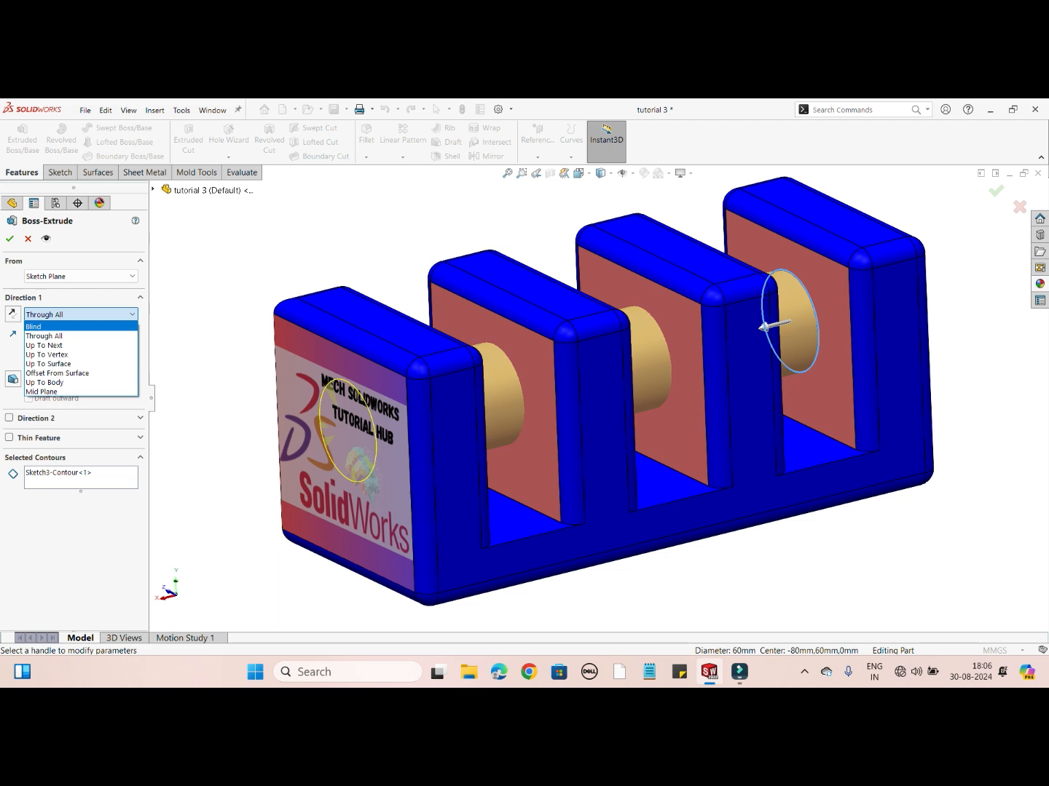
pyautogui.click(45, 336)
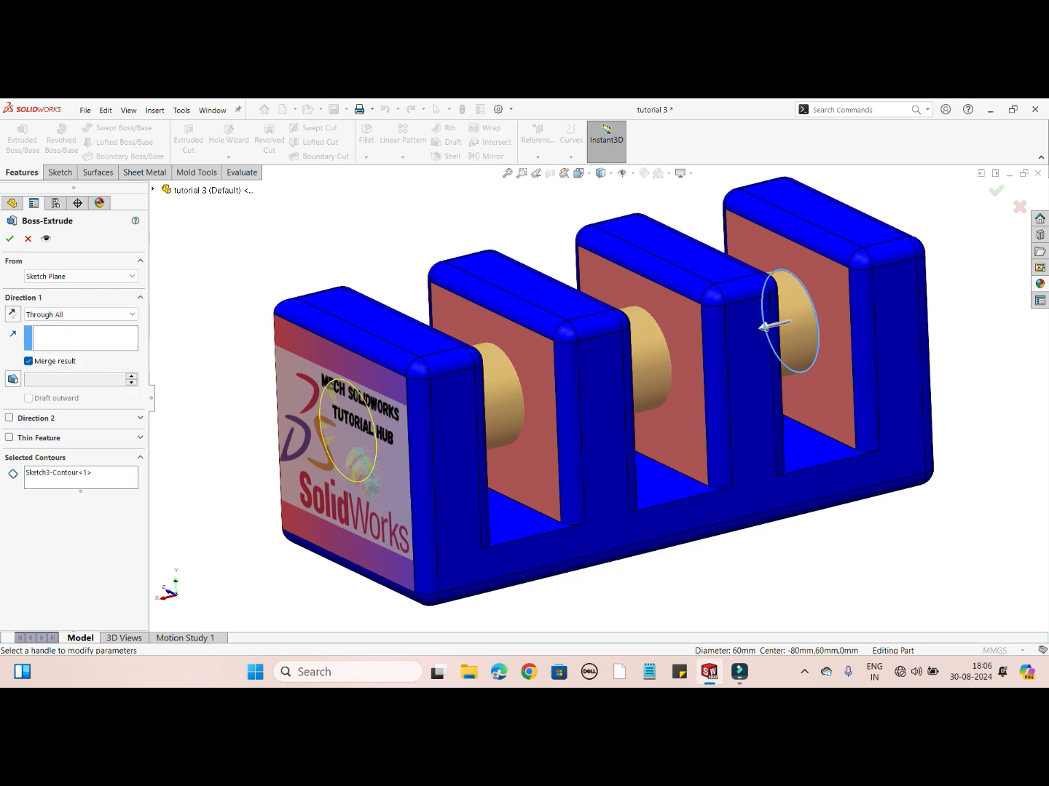
pyautogui.click(9, 239)
pyautogui.moveTo(554, 364); pyautogui.dragTo(542, 488, button='middle')
pyautogui.scroll(2, 590, 398)
pyautogui.moveTo(469, 454); pyautogui.dragTo(539, 386, button='middle')
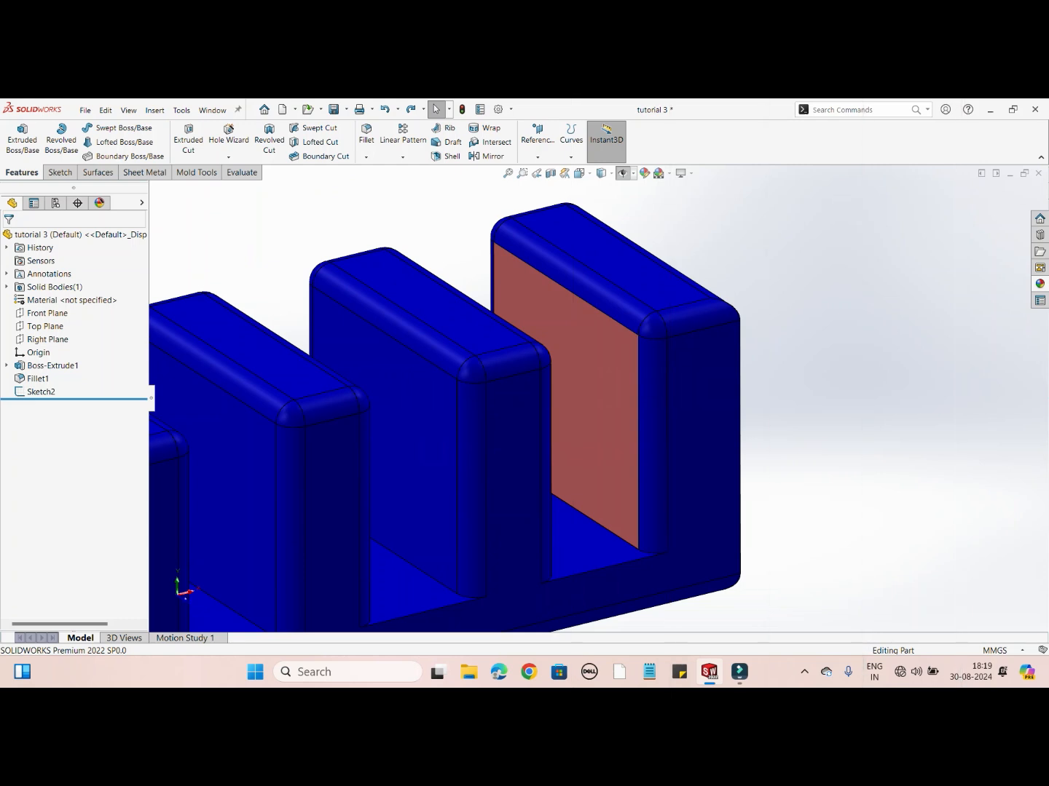
# Extrude the hexagon in Sketch2 from the end upright's inner face as a merged boss, using the Up To Next end condition
pyautogui.scroll(3, 588, 397)
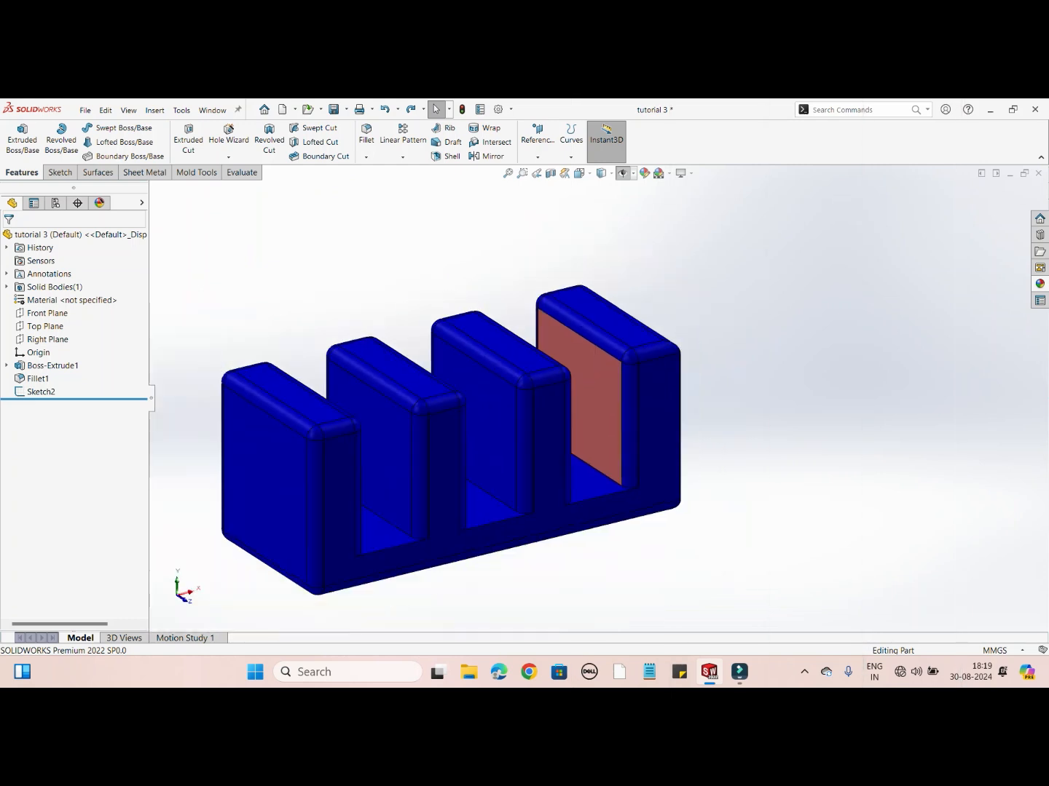
pyautogui.moveTo(588, 398); pyautogui.dragTo(527, 408, button='middle')
pyautogui.click(23, 140)
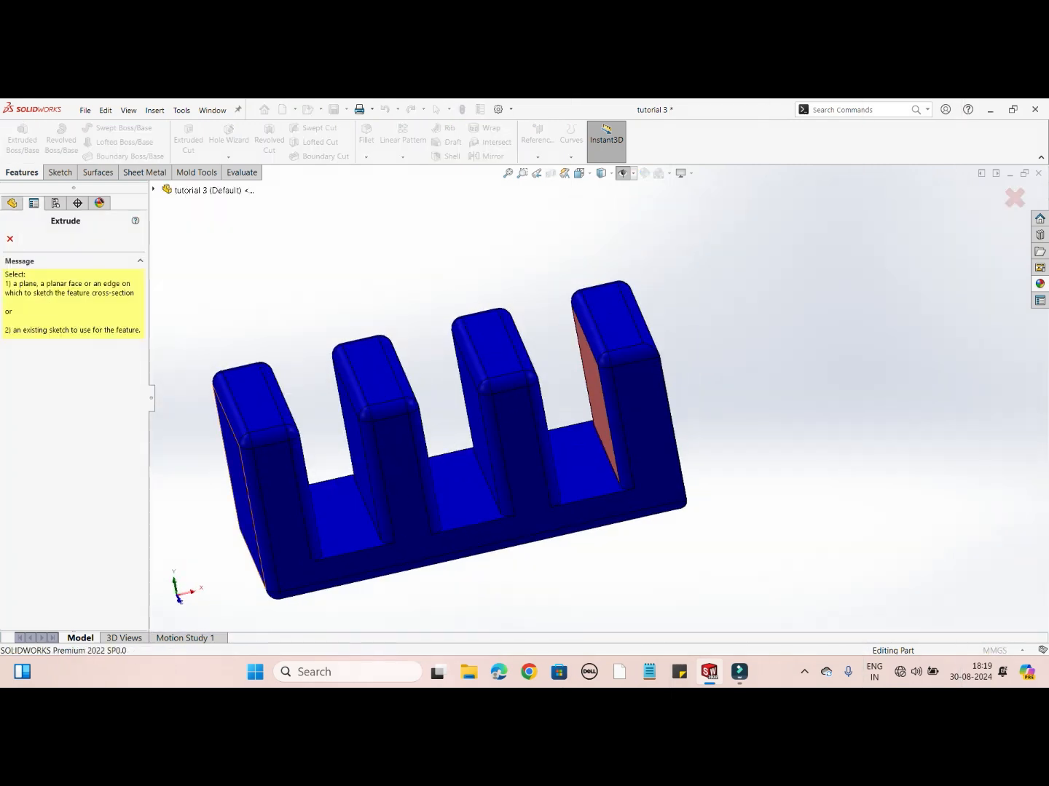
pyautogui.click(153, 189)
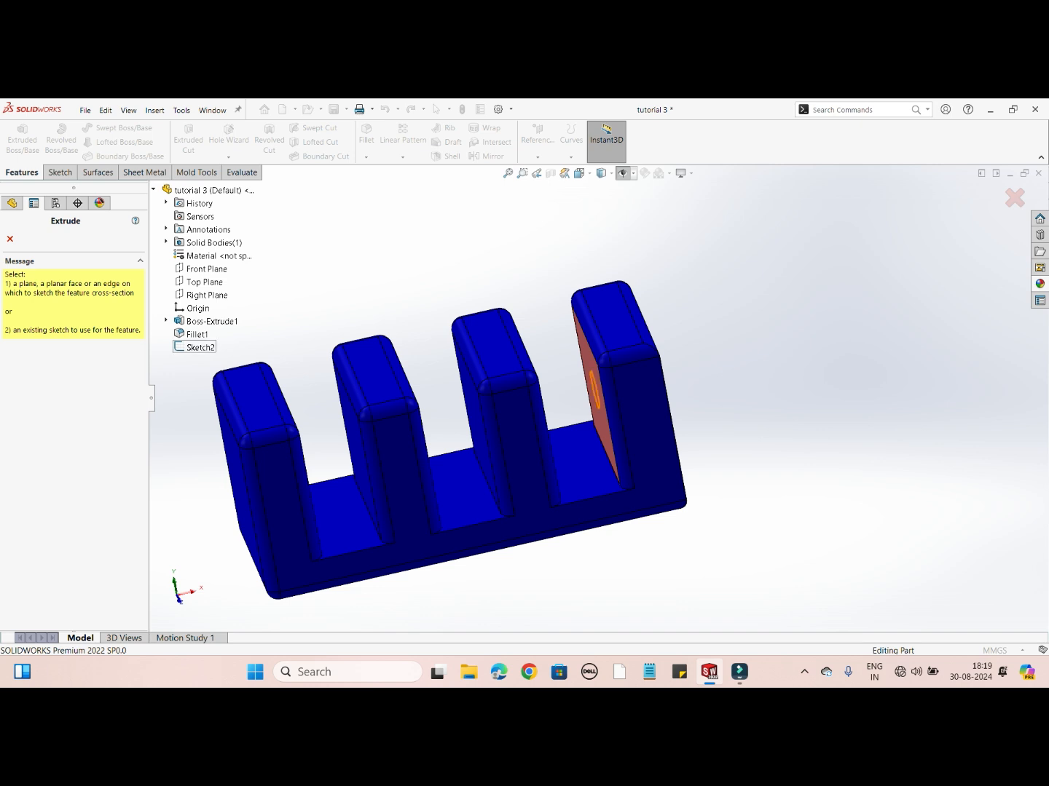
pyautogui.click(199, 347)
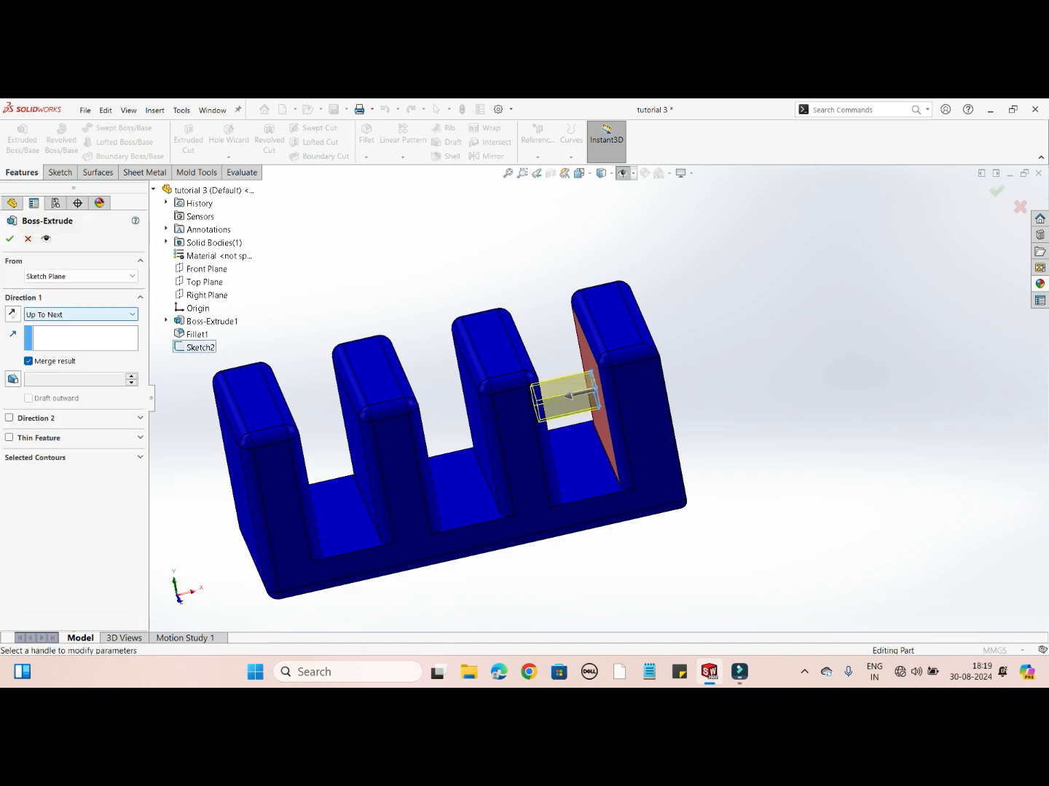
pyautogui.click(81, 314)
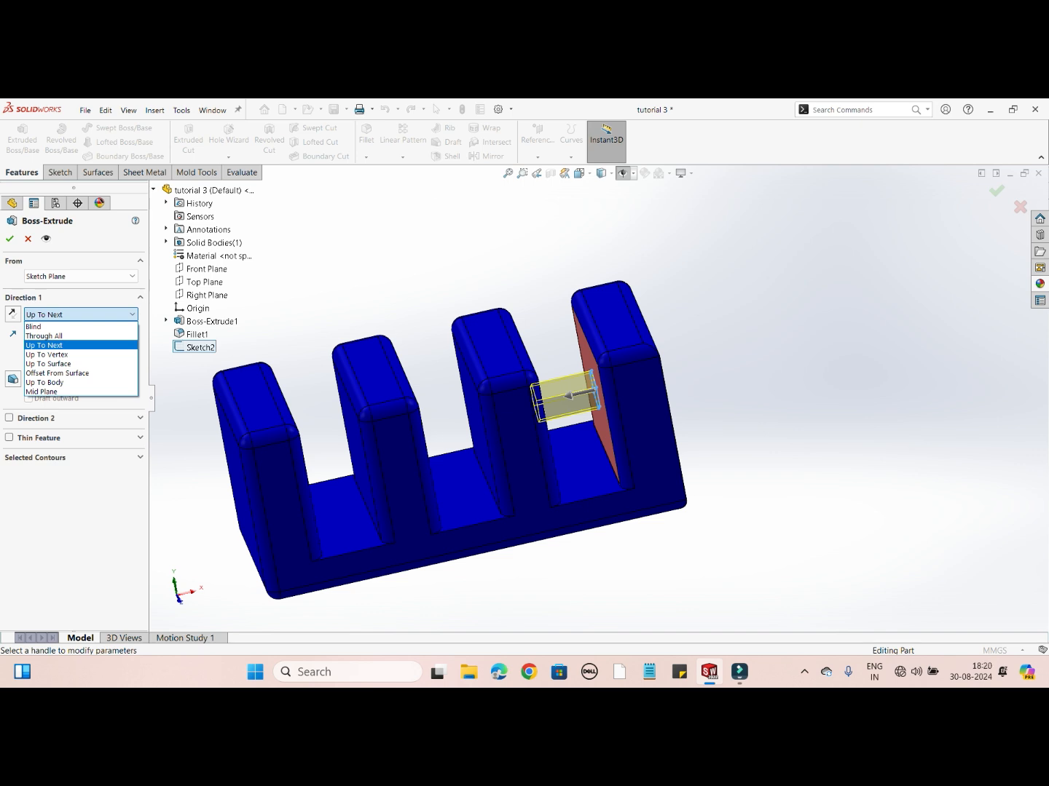
pyautogui.click(46, 345)
pyautogui.moveTo(583, 502); pyautogui.dragTo(567, 532, button='middle')
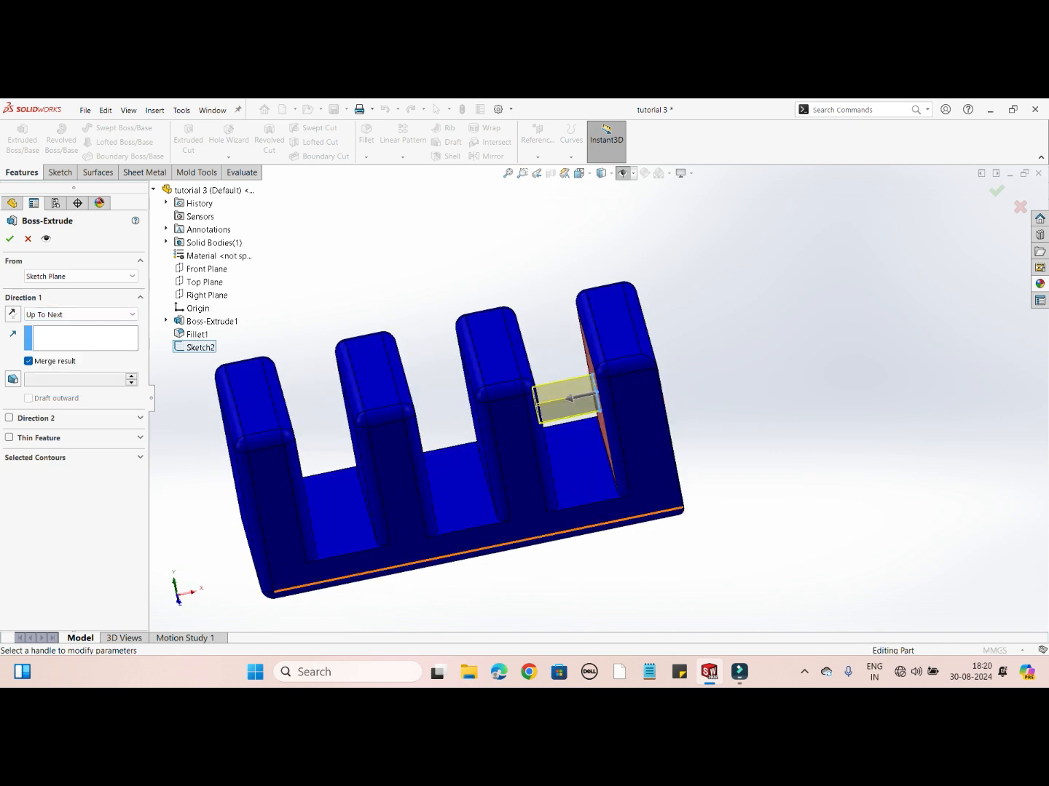
pyautogui.scroll(-2, 565, 424)
pyautogui.moveTo(565, 429); pyautogui.dragTo(473, 456, button='middle')
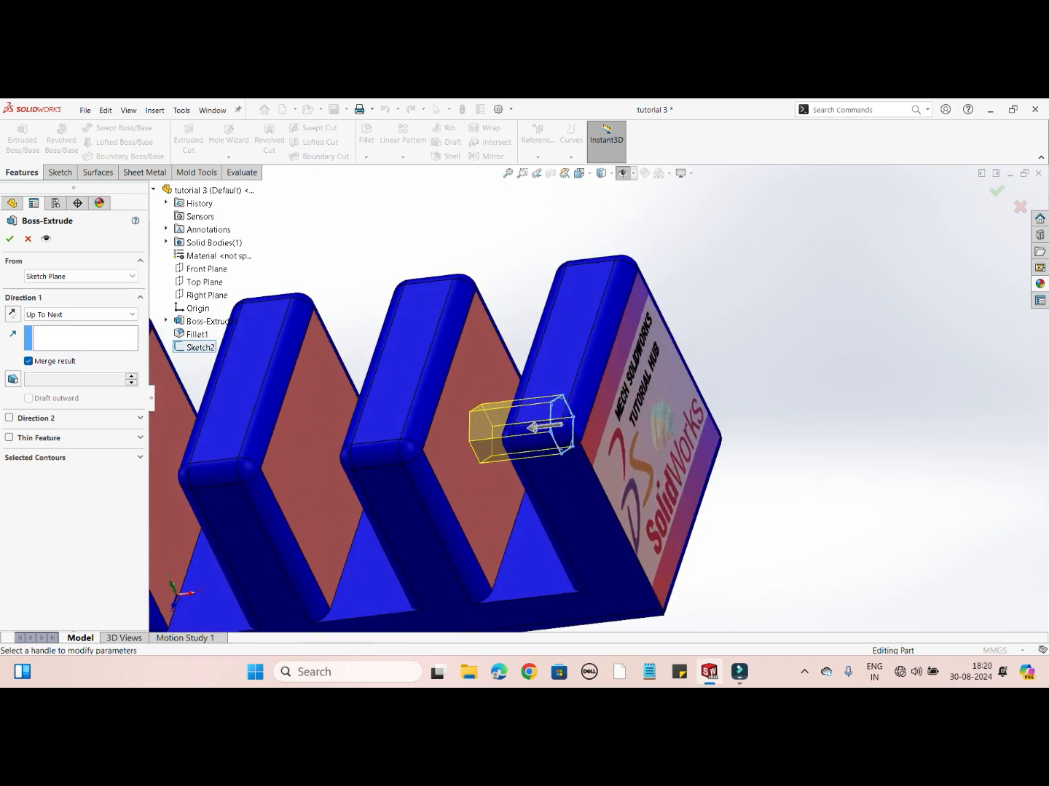
pyautogui.moveTo(473, 456); pyautogui.dragTo(503, 502, button='middle')
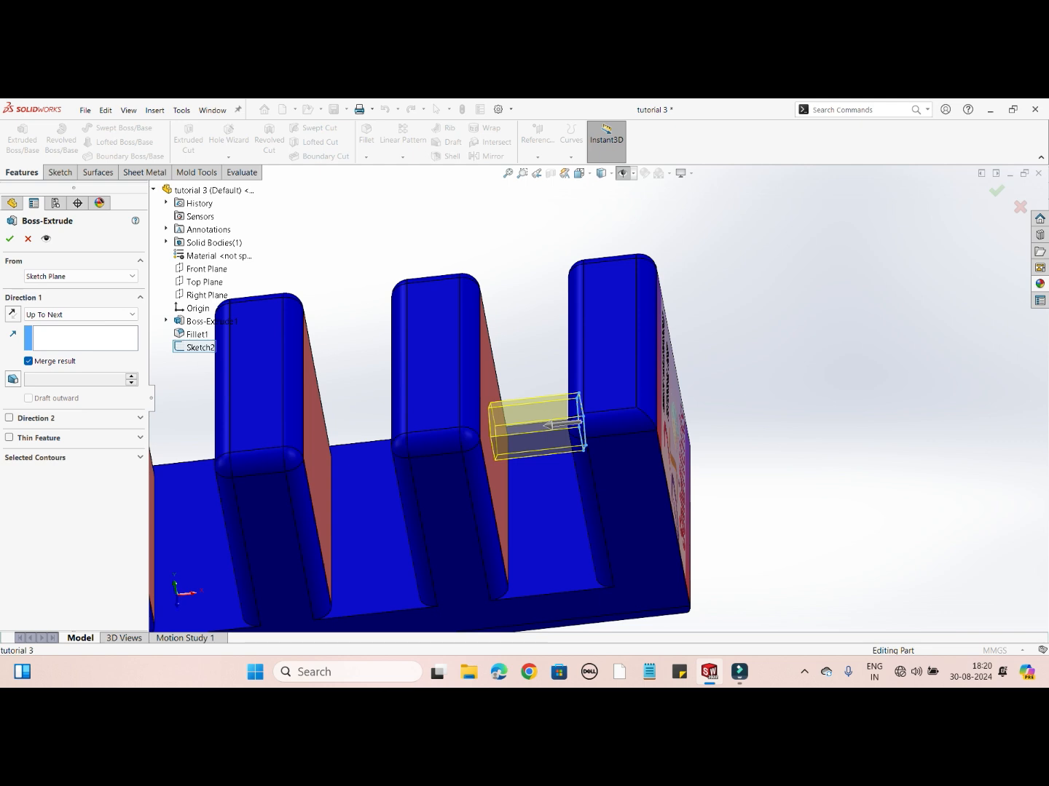
pyautogui.click(10, 239)
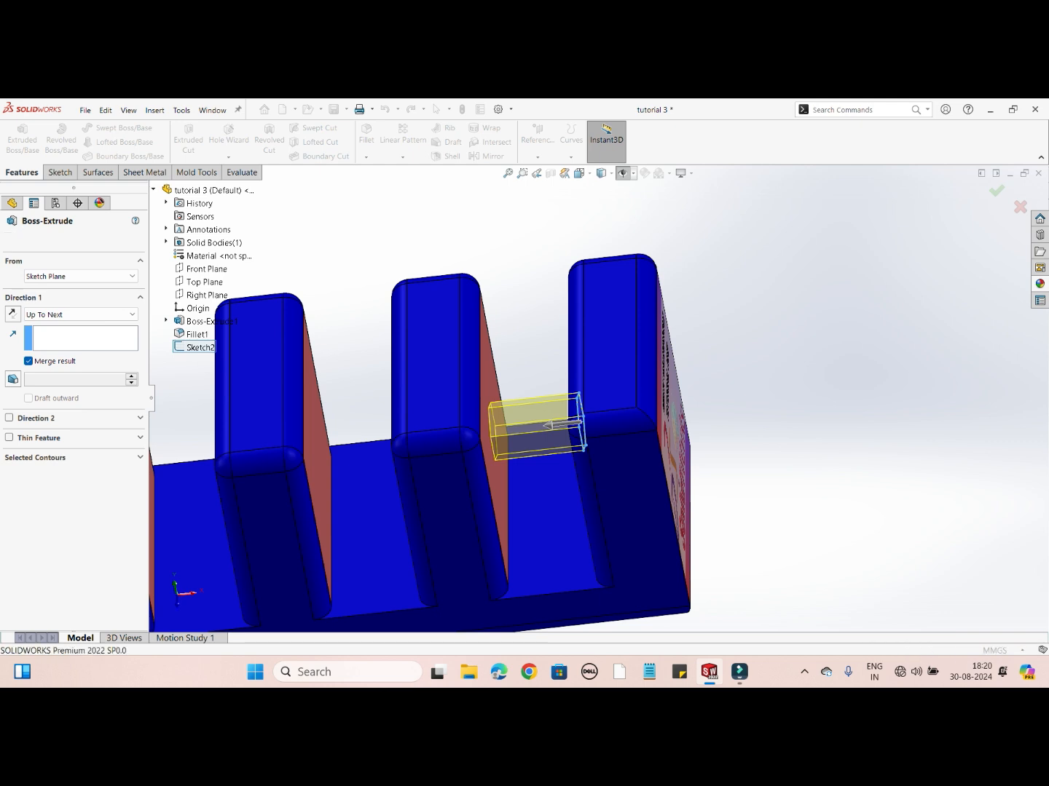
# Examine the hexagonal boss between the end upright and its neighbour from several angles
pyautogui.moveTo(677, 377); pyautogui.dragTo(619, 456, button='middle')
pyautogui.scroll(-2, 728, 472)
pyautogui.moveTo(729, 472); pyautogui.dragTo(583, 462, button='middle')
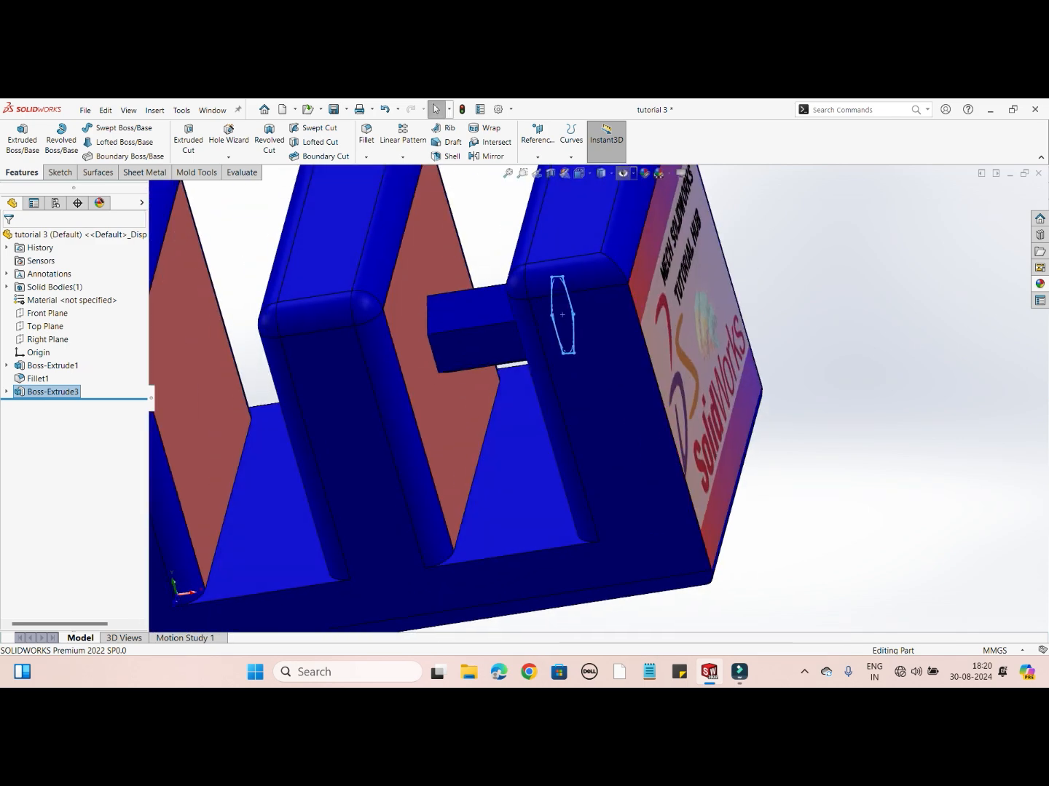
pyautogui.scroll(3, 410, 343)
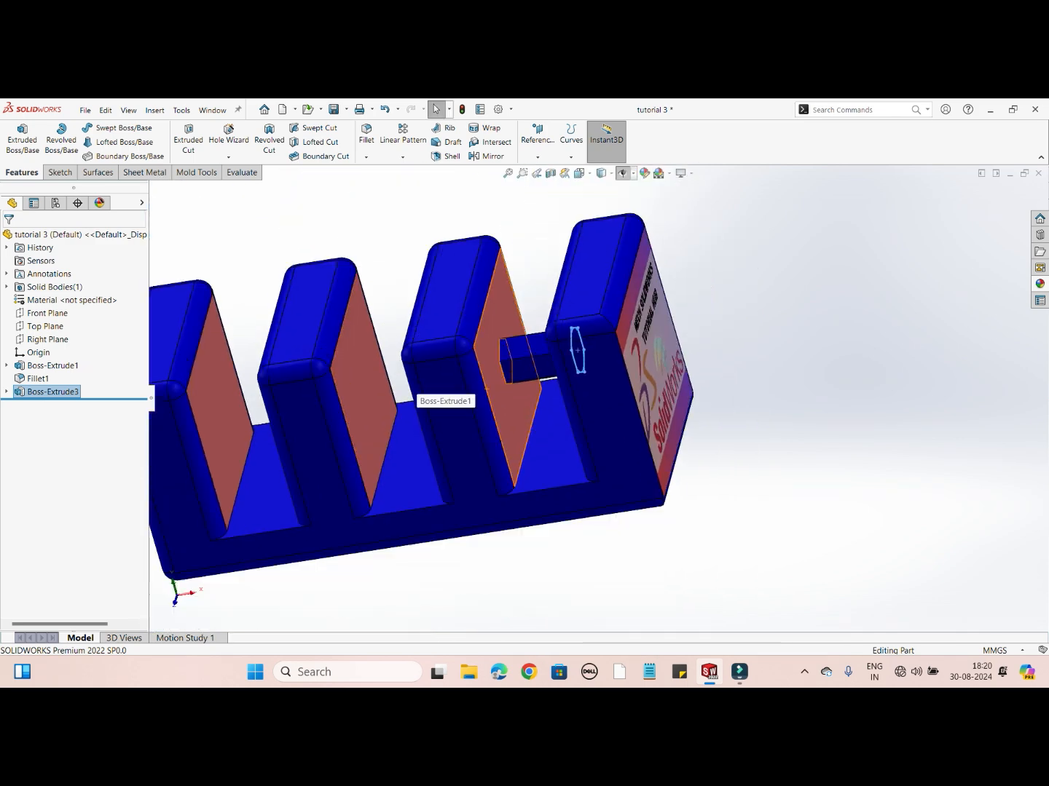
pyautogui.moveTo(410, 382); pyautogui.dragTo(474, 384, button='middle')
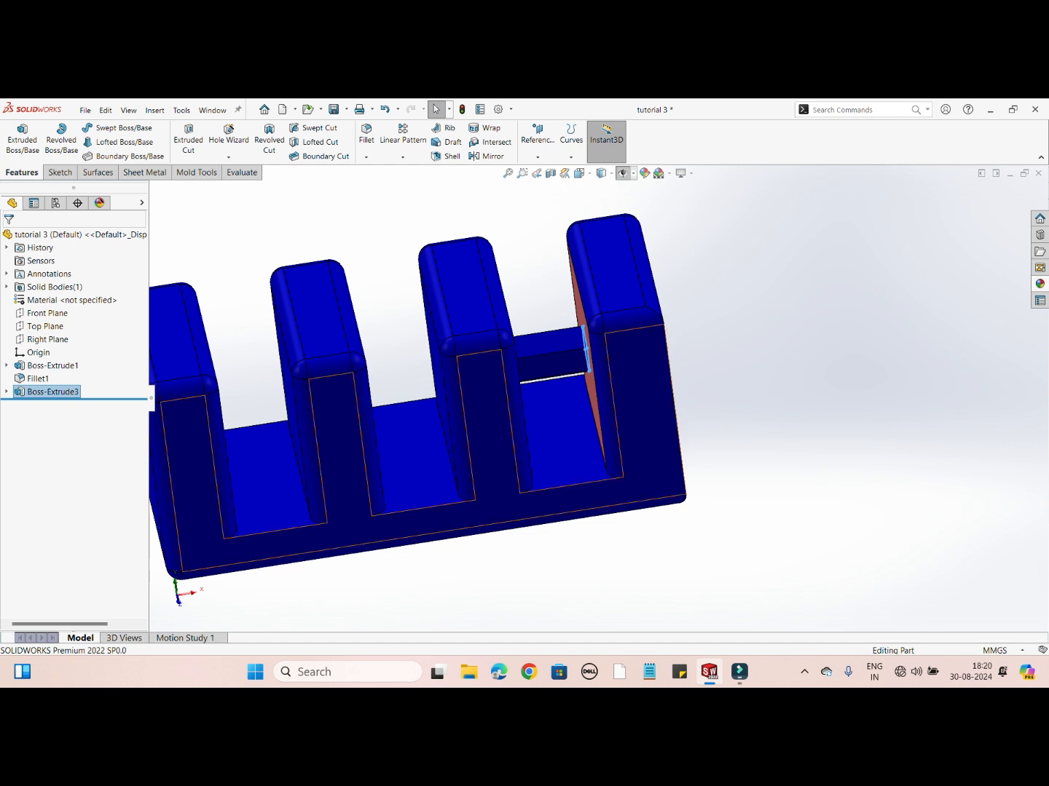
pyautogui.scroll(3, 567, 358)
pyautogui.moveTo(566, 359); pyautogui.dragTo(641, 359, button='middle')
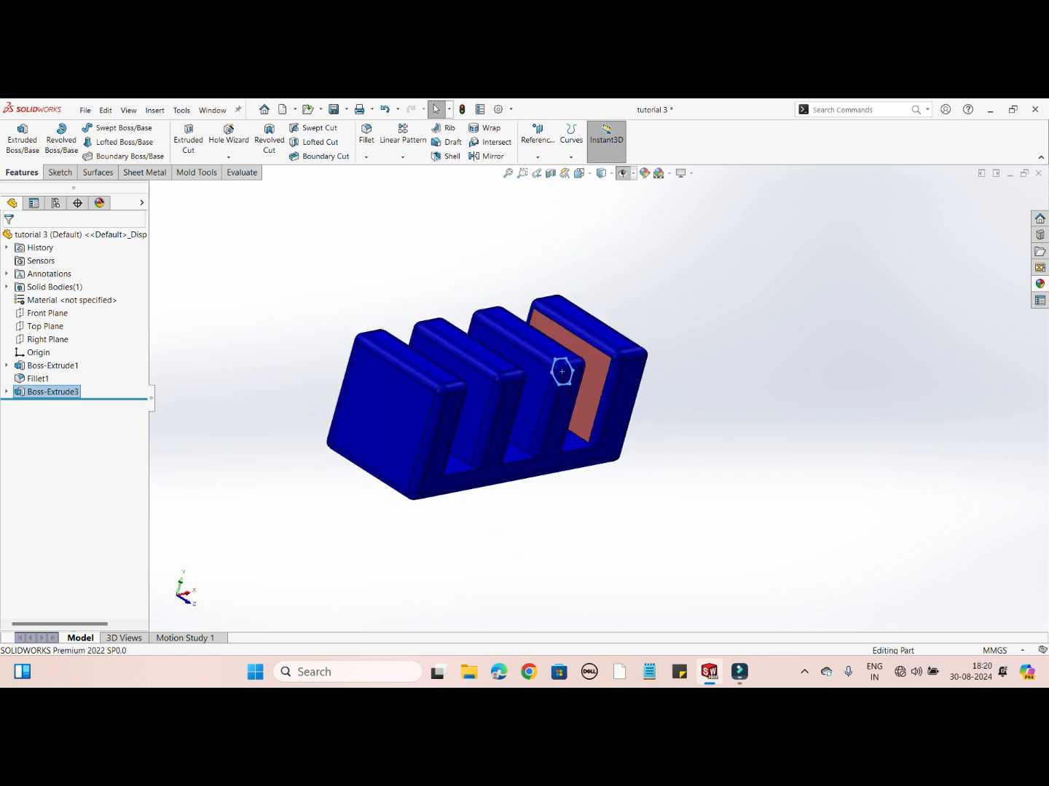
pyautogui.moveTo(562, 372); pyautogui.dragTo(580, 399, button='middle')
pyautogui.scroll(-3, 587, 397)
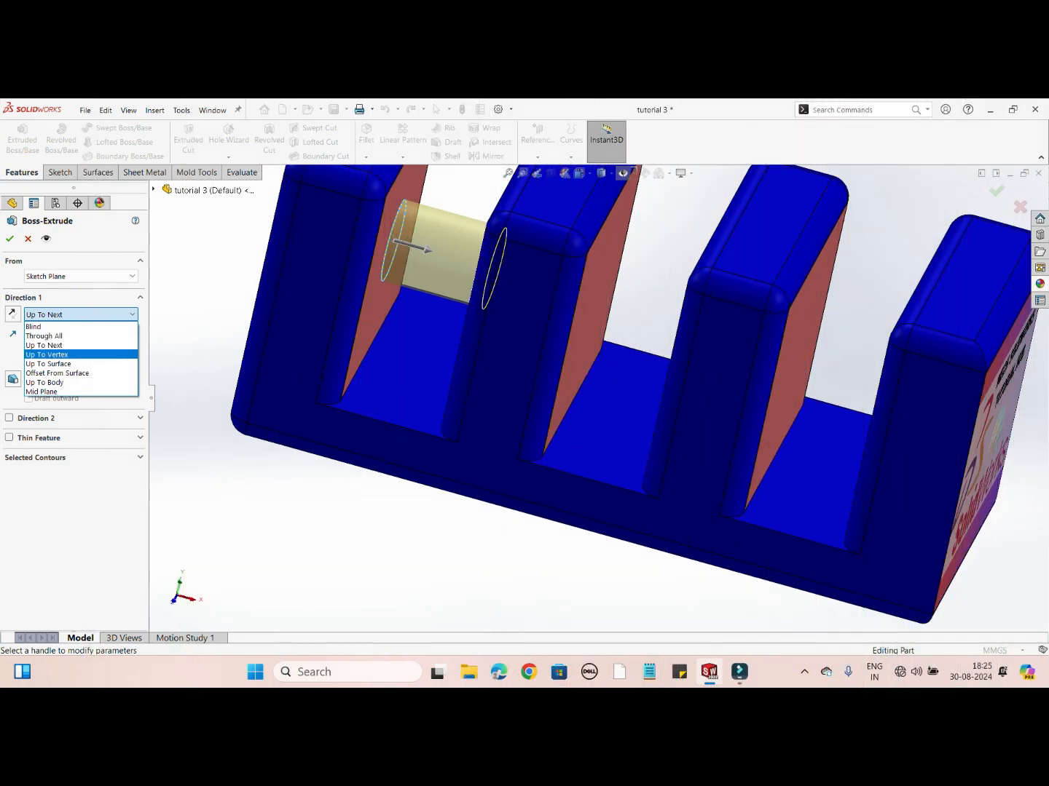
# Set the circular boss's end condition to Up To Vertex, ending at a base corner vertex of the second upright
pyautogui.click(47, 355)
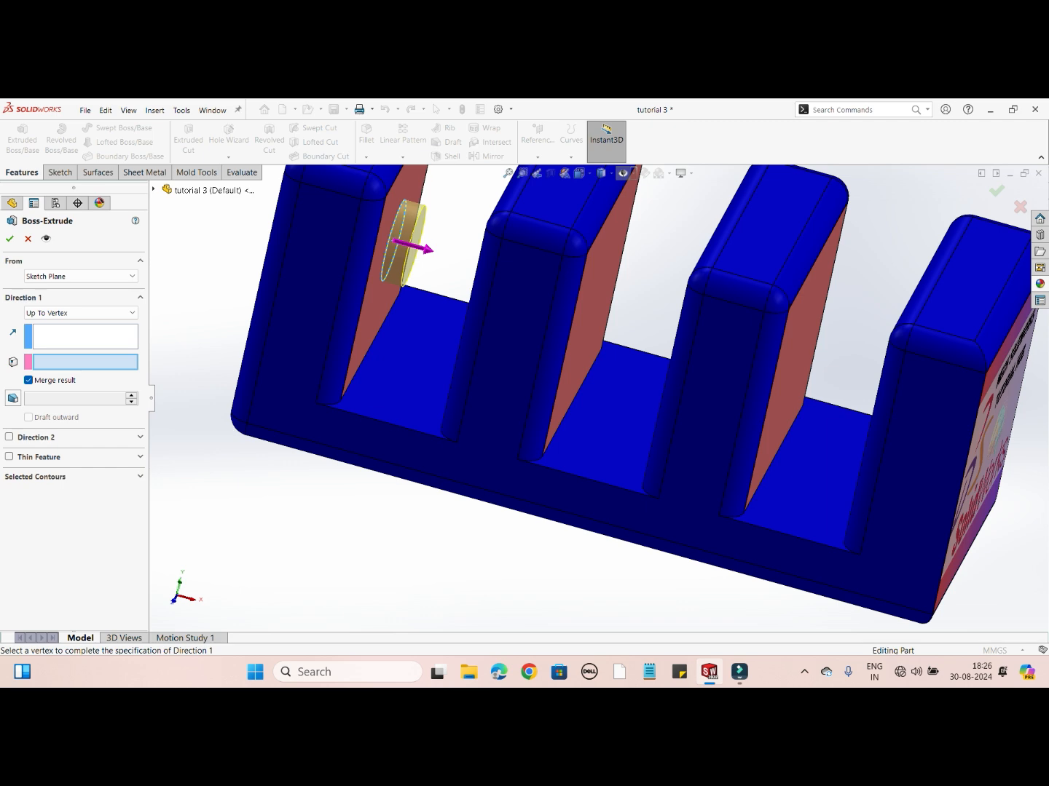
pyautogui.moveTo(466, 408); pyautogui.dragTo(571, 410, button='middle')
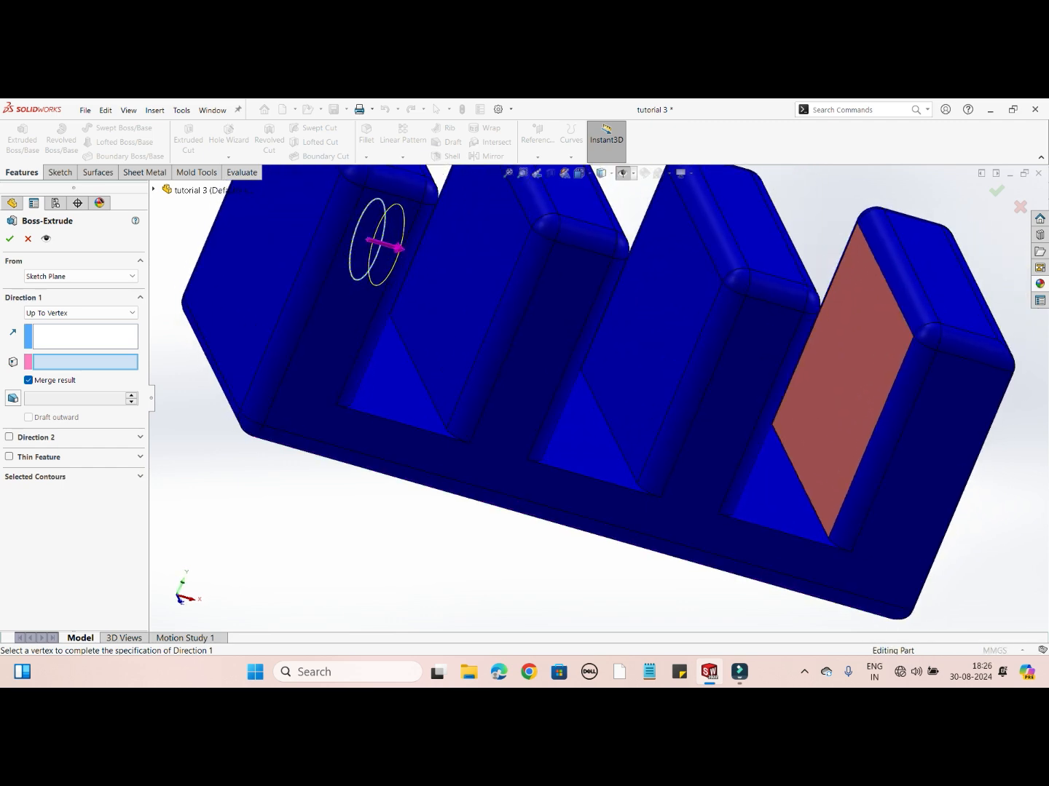
pyautogui.click(469, 443)
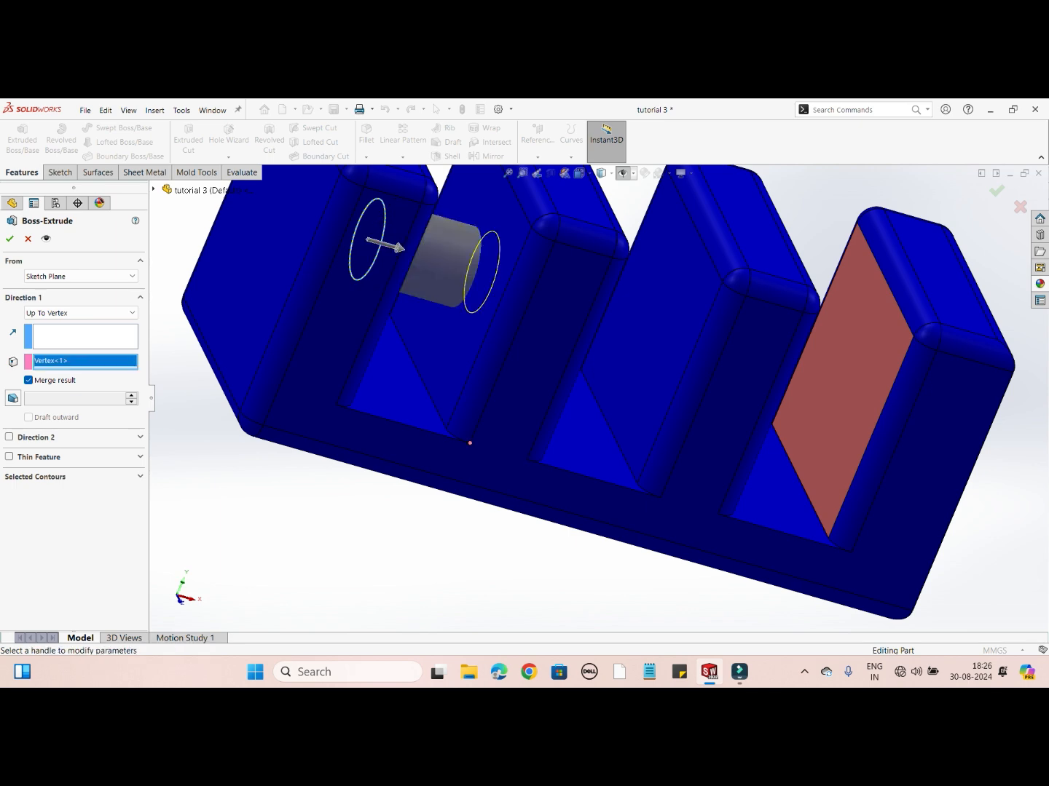
pyautogui.moveTo(469, 443); pyautogui.dragTo(522, 470, button='middle')
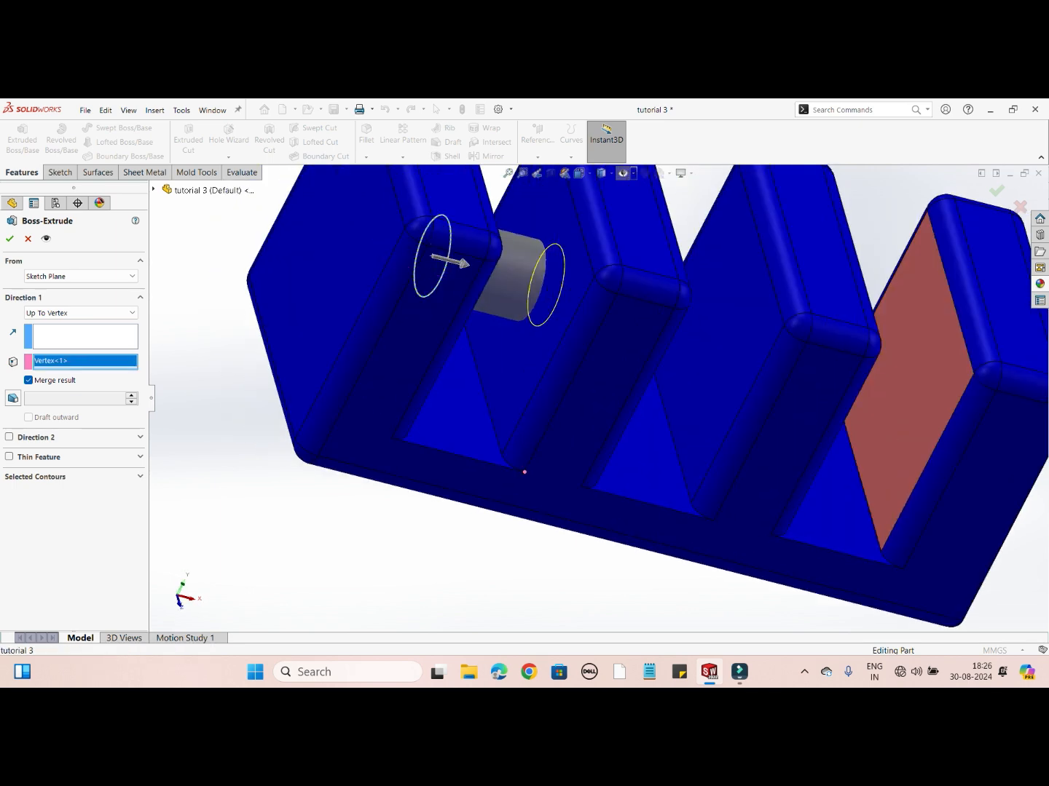
# Replace the end vertex with the base corner vertex on the far side of the third upright
pyautogui.rightClick(63, 361)
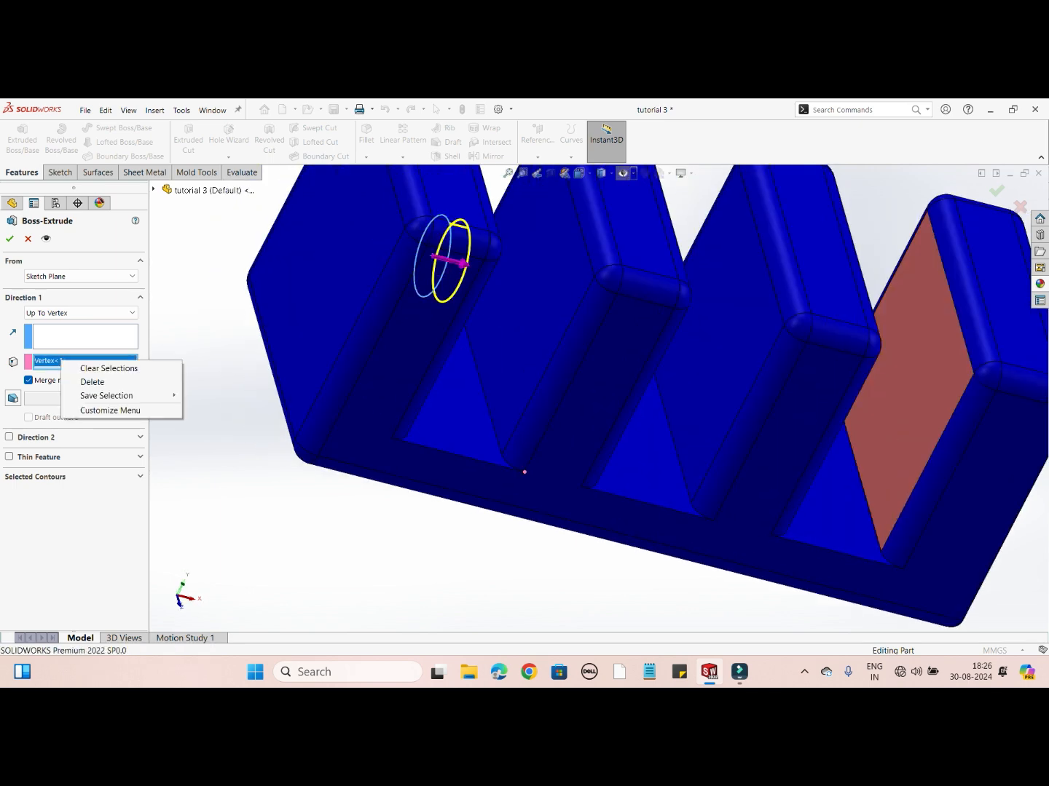
pyautogui.click(108, 370)
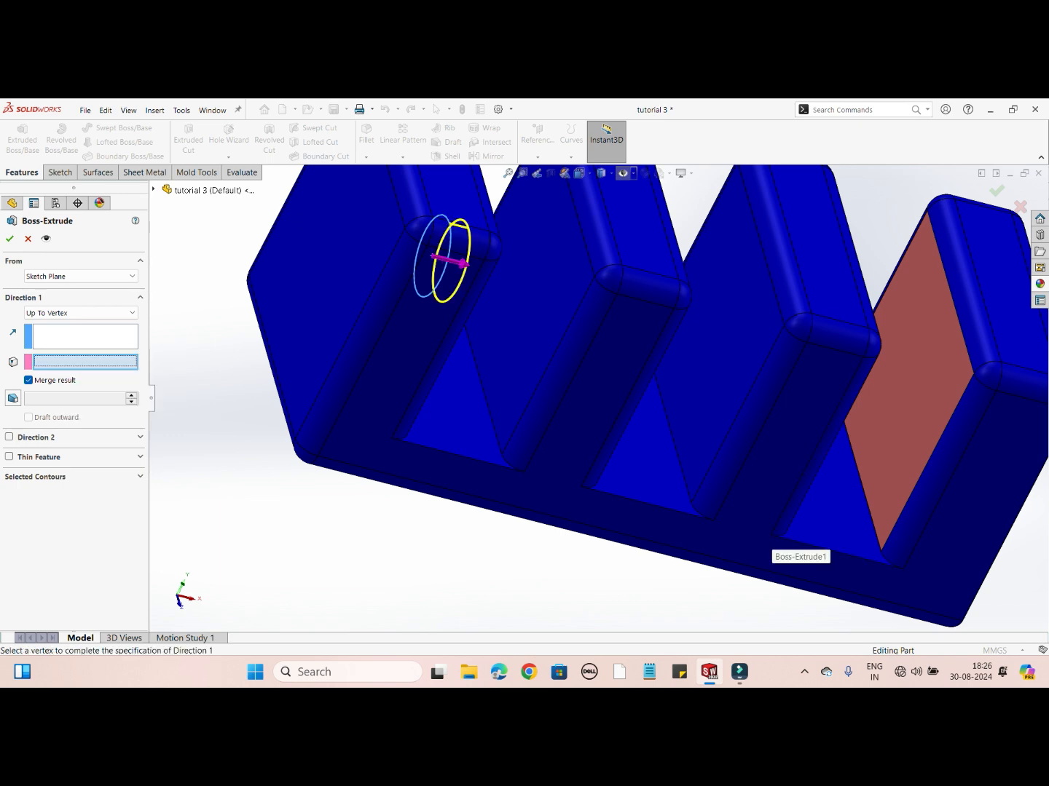
pyautogui.scroll(-5, 771, 542)
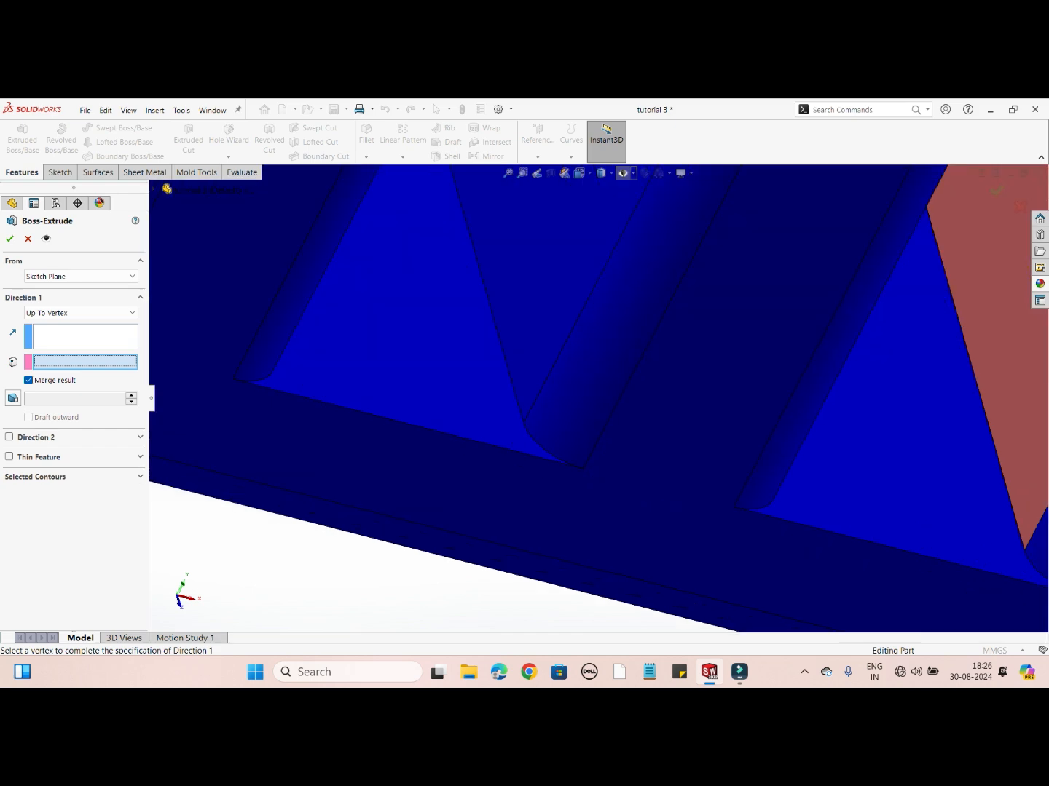
pyautogui.click(734, 508)
pyautogui.scroll(5, 732, 507)
pyautogui.moveTo(731, 494); pyautogui.dragTo(593, 469, button='middle')
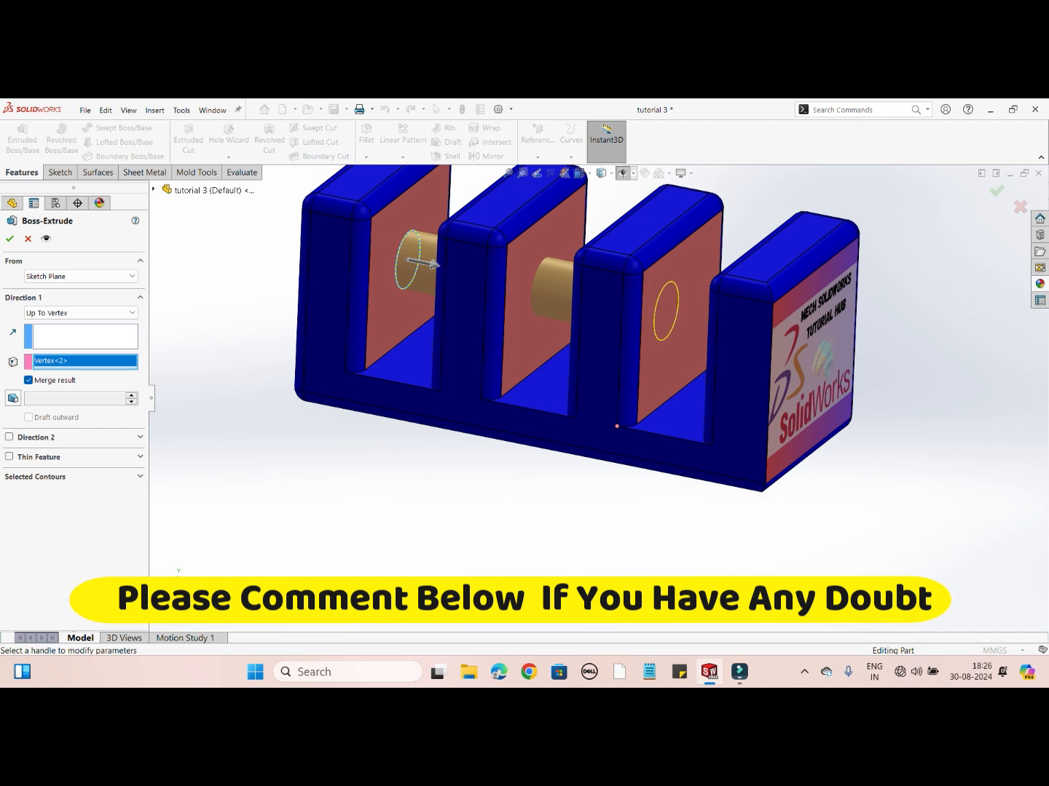
pyautogui.moveTo(593, 468); pyautogui.dragTo(711, 475, button='middle')
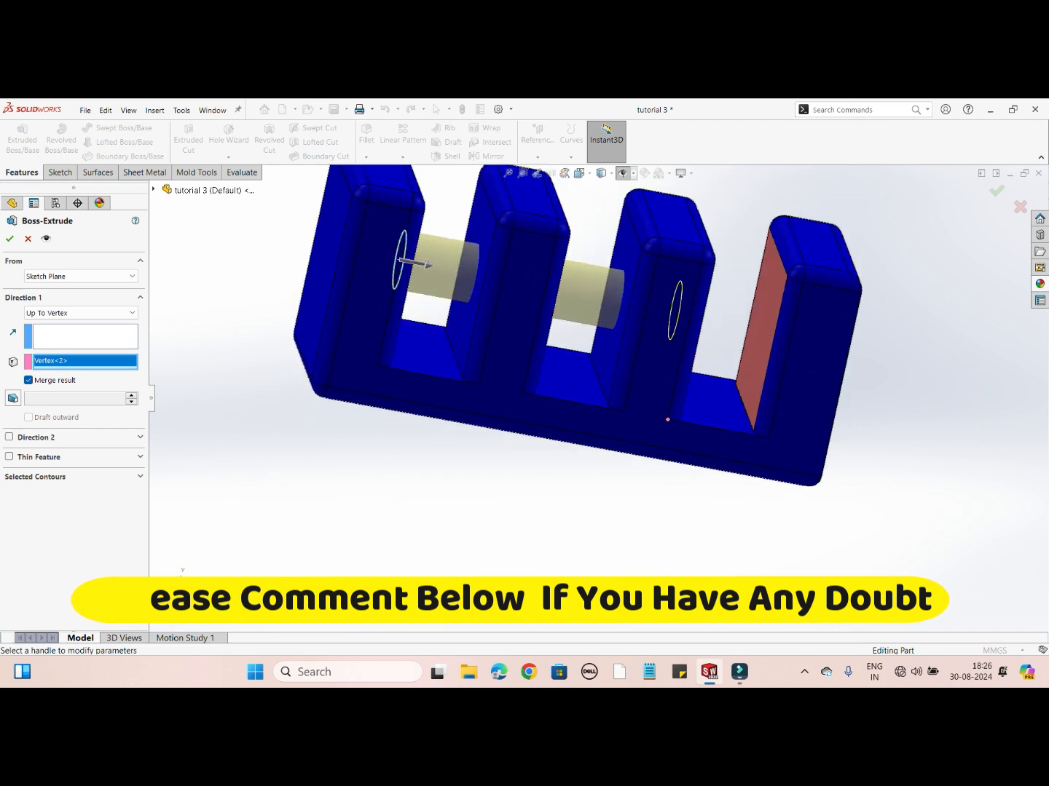
pyautogui.scroll(-3, 739, 264)
pyautogui.moveTo(677, 337); pyautogui.dragTo(706, 337, button='middle')
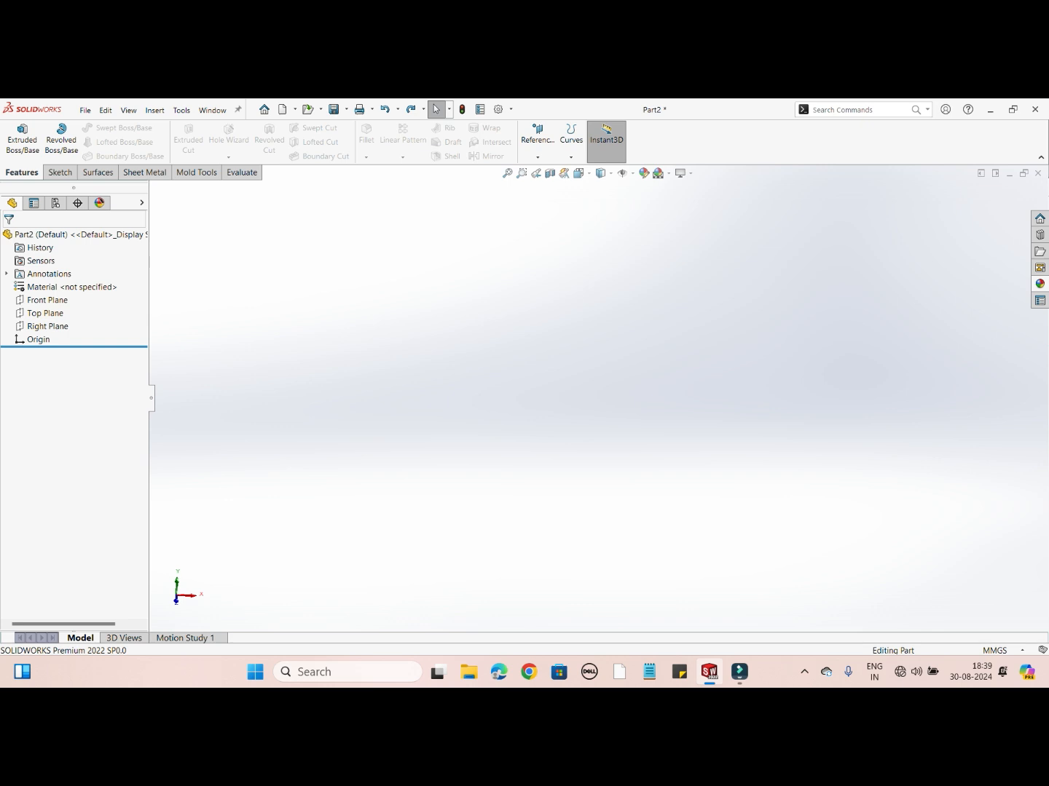
# Sketch a circle of about 113 mm radius on the Front Plane, centred on the origin
pyautogui.click(43, 300)
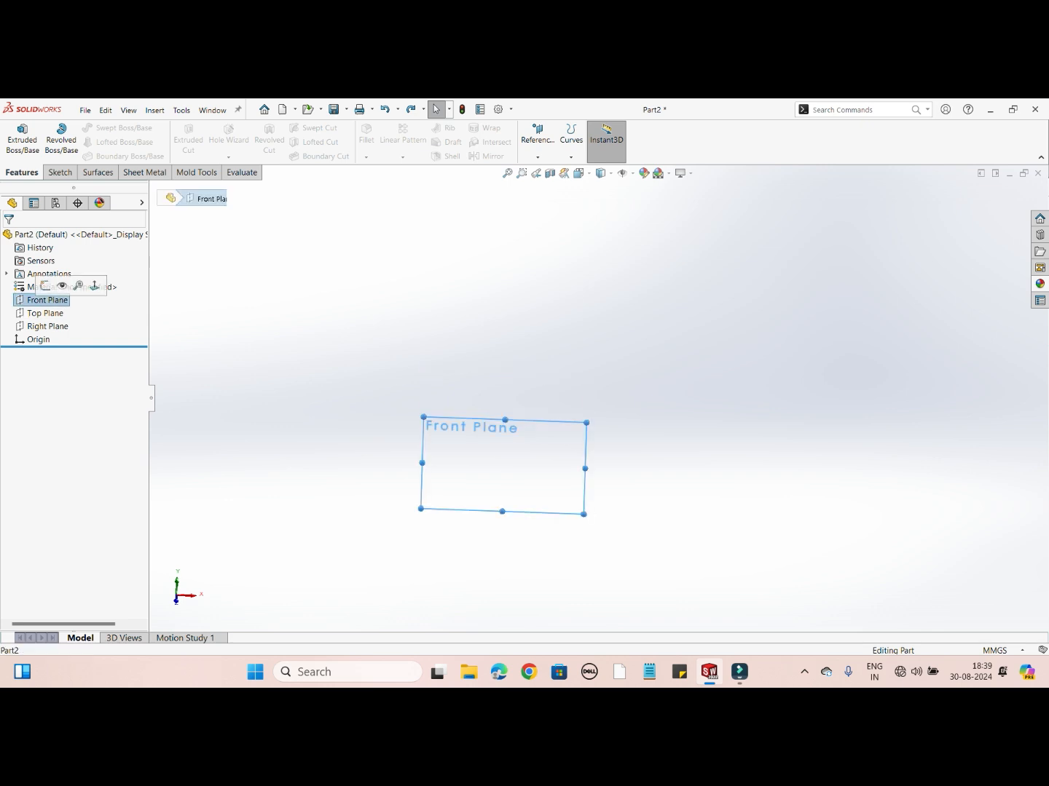
pyautogui.click(46, 286)
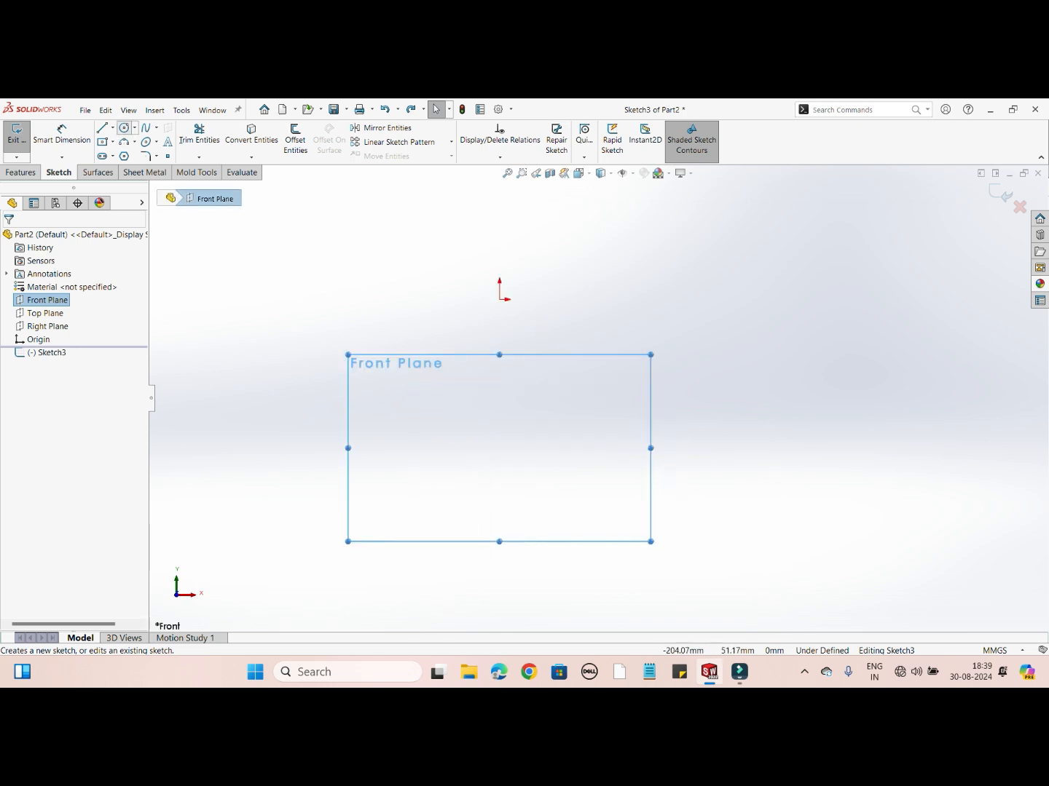
pyautogui.click(124, 128)
pyautogui.click(499, 298)
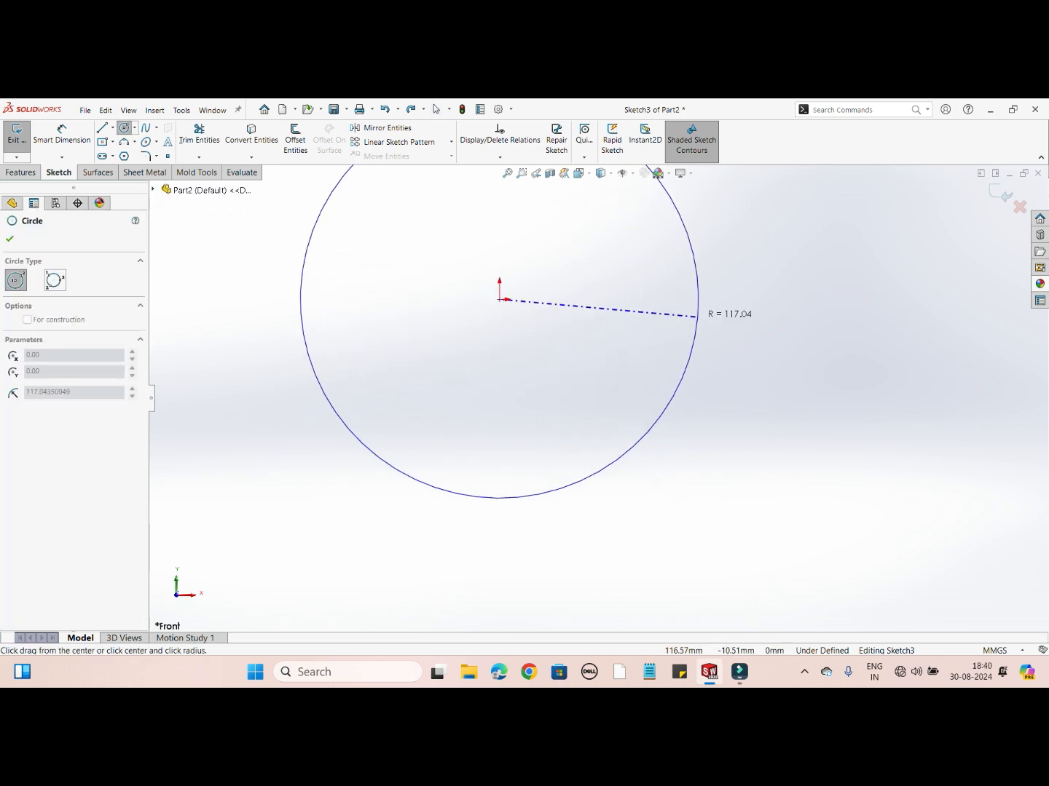
pyautogui.click(693, 296)
pyautogui.rightClick(692, 296)
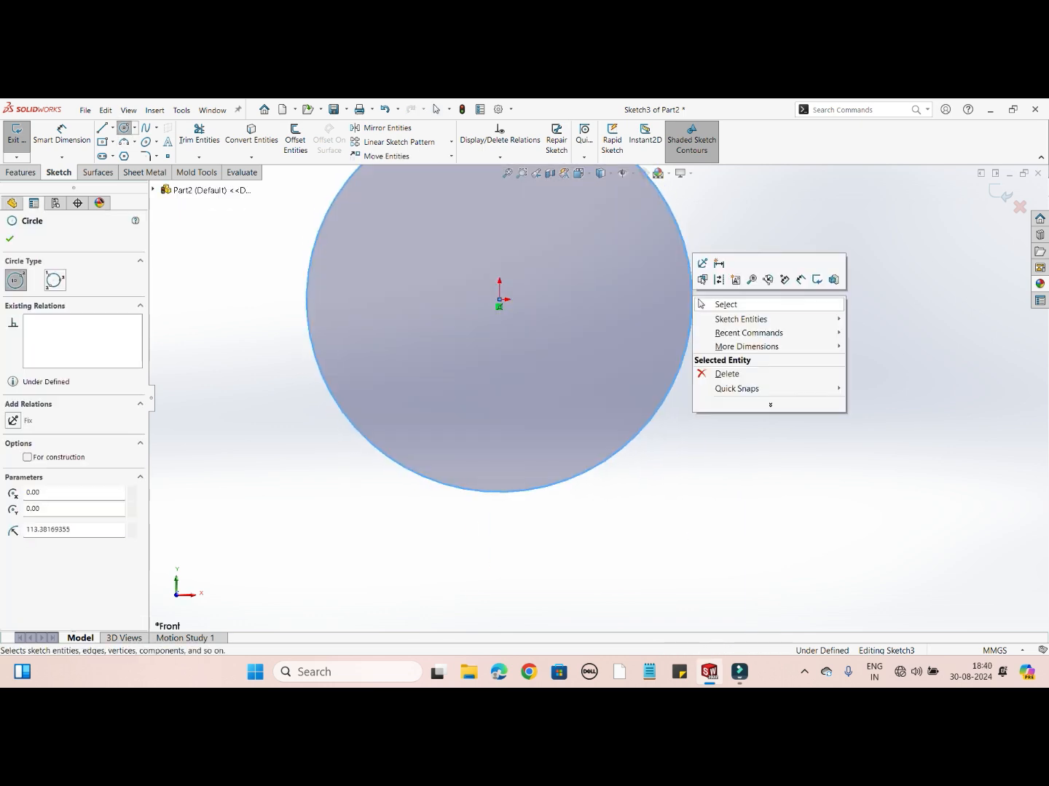
pyautogui.click(710, 304)
pyautogui.scroll(4, 713, 302)
pyautogui.scroll(-2, 729, 292)
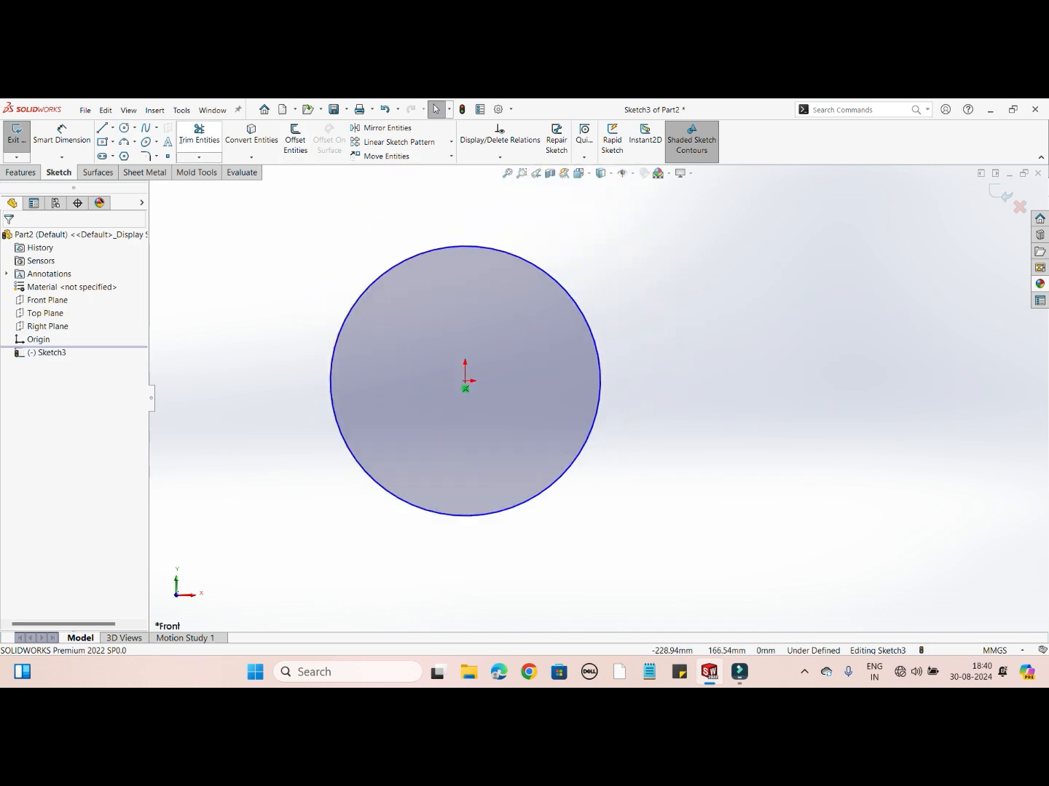
# Dimension the circle's diameter to 250 mm
pyautogui.click(63, 135)
pyautogui.click(555, 282)
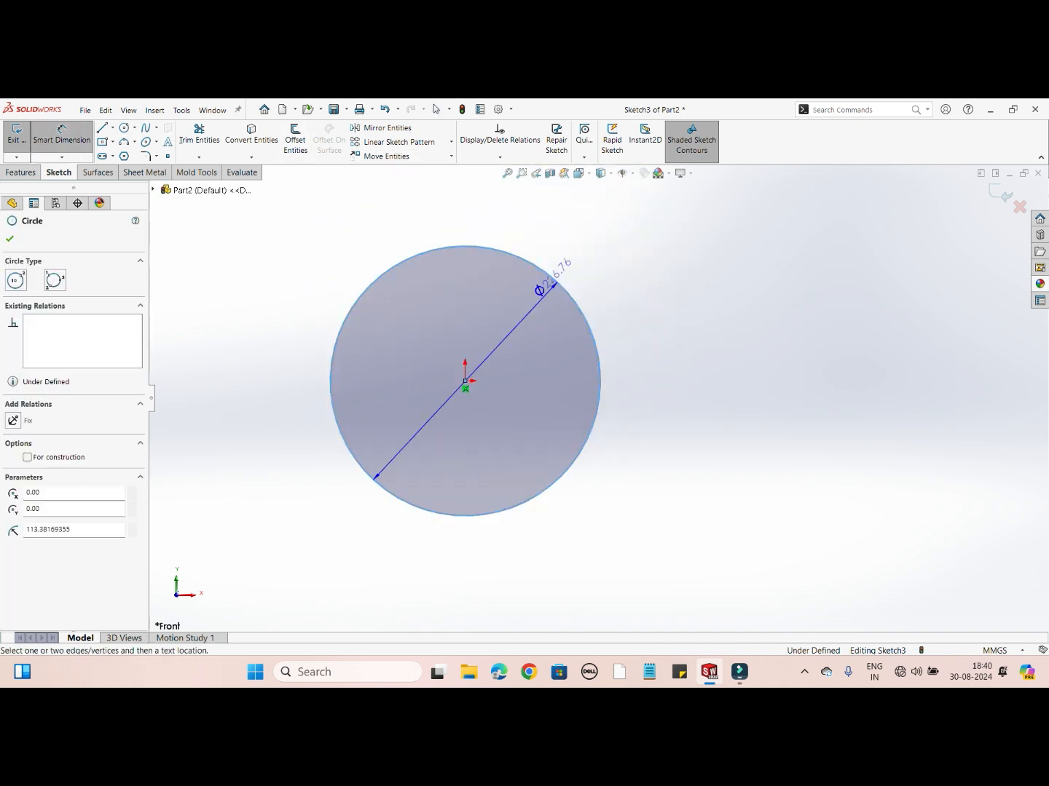
pyautogui.click(670, 240)
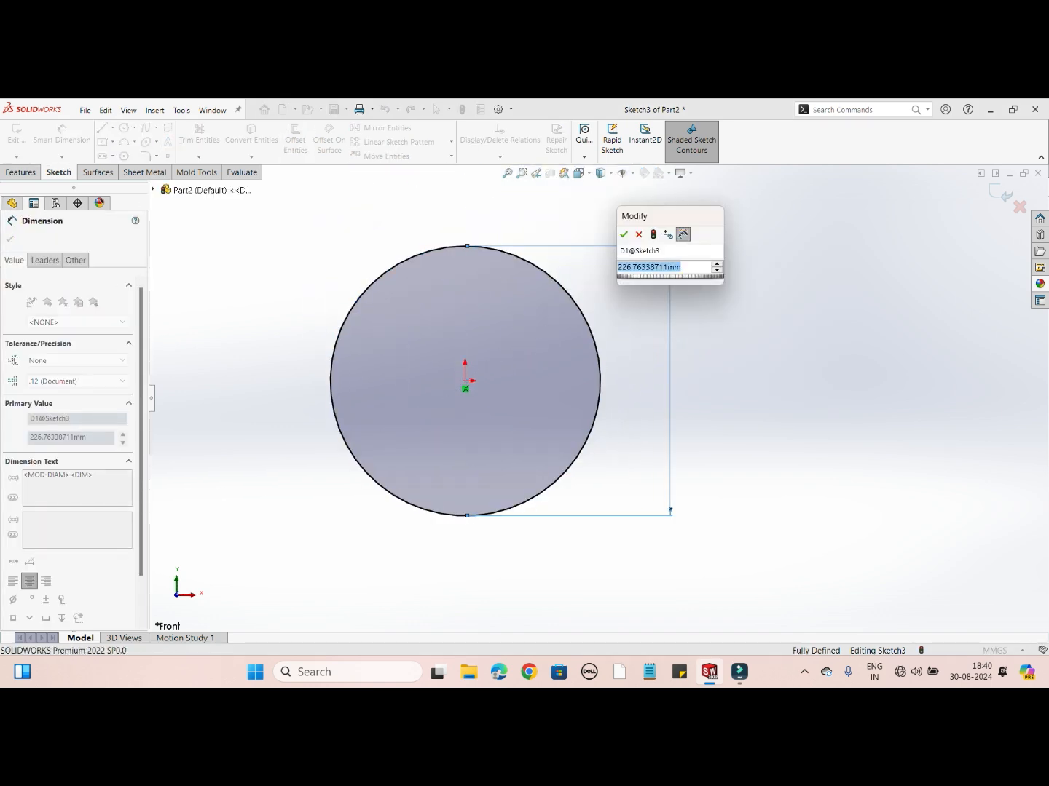
pyautogui.write('250')
pyautogui.press('Return')
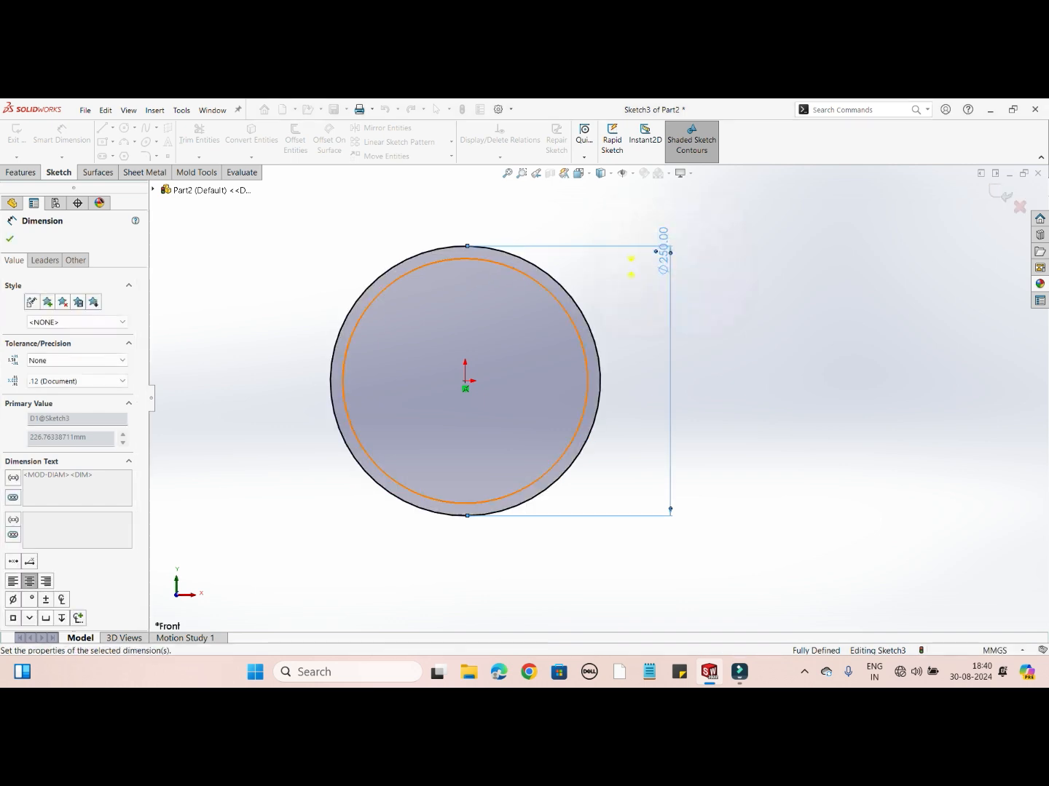
pyautogui.press('Escape')
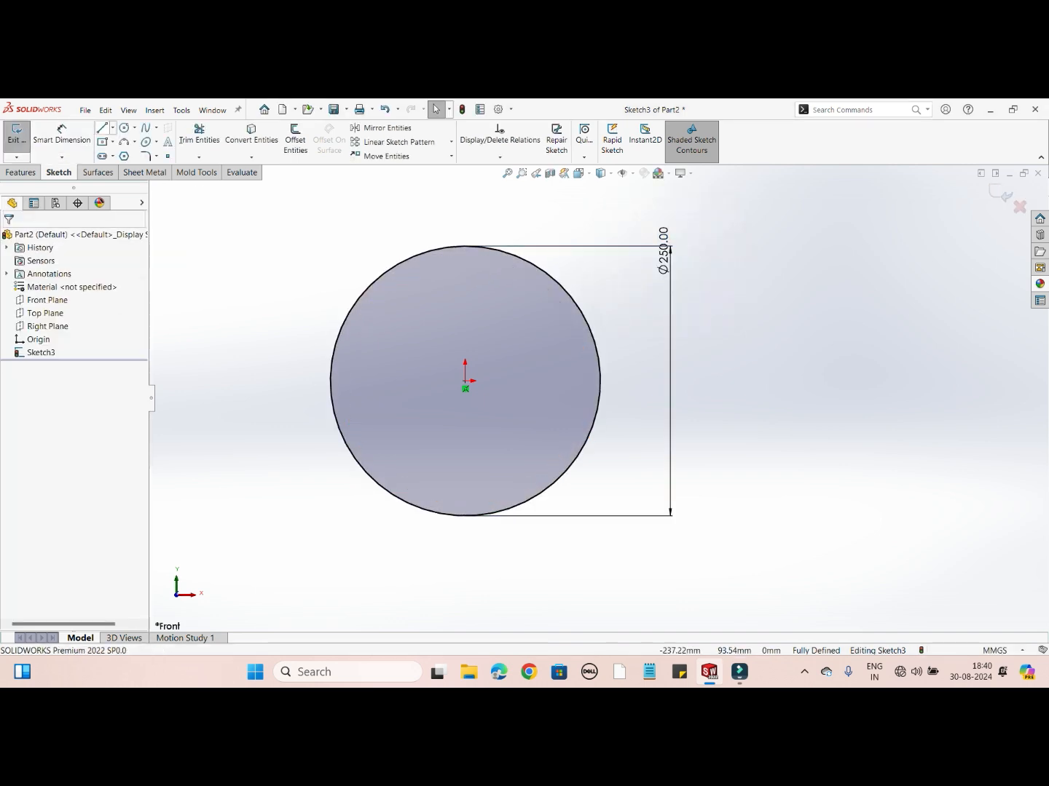
# Draw a horizontal centerline about 408 mm long through the origin, extending past both sides of the circle
pyautogui.click(113, 128)
pyautogui.click(130, 143)
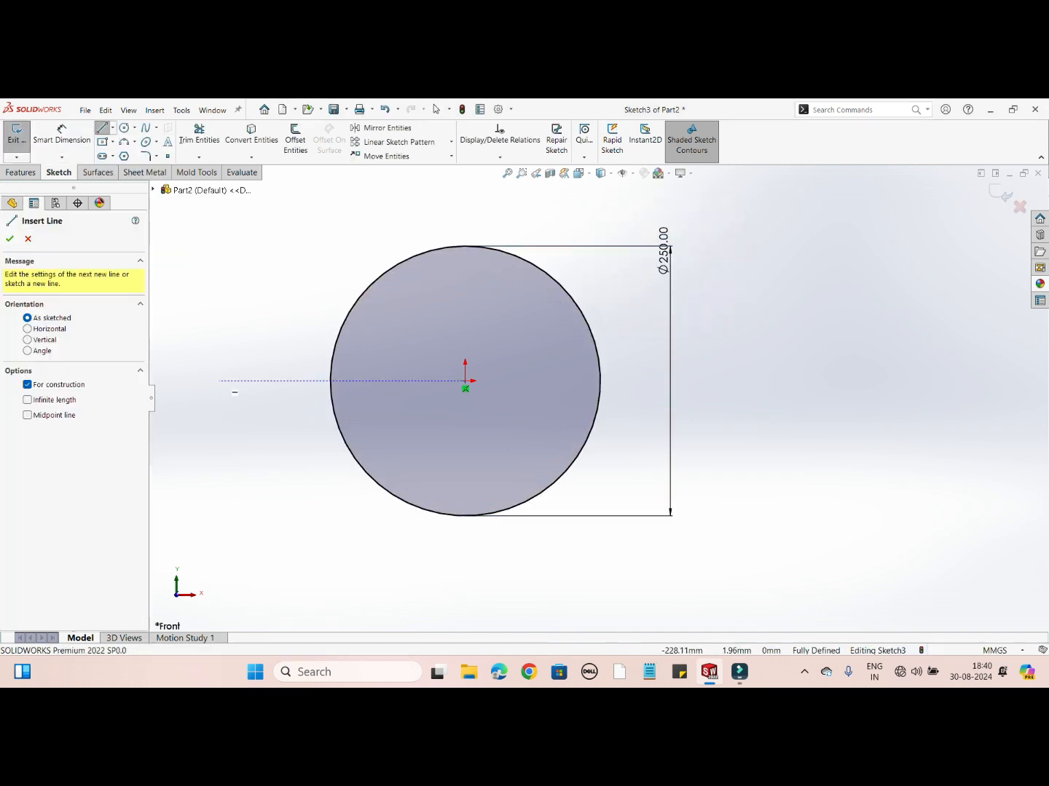
pyautogui.click(219, 381)
pyautogui.click(660, 381)
pyautogui.rightClick(659, 382)
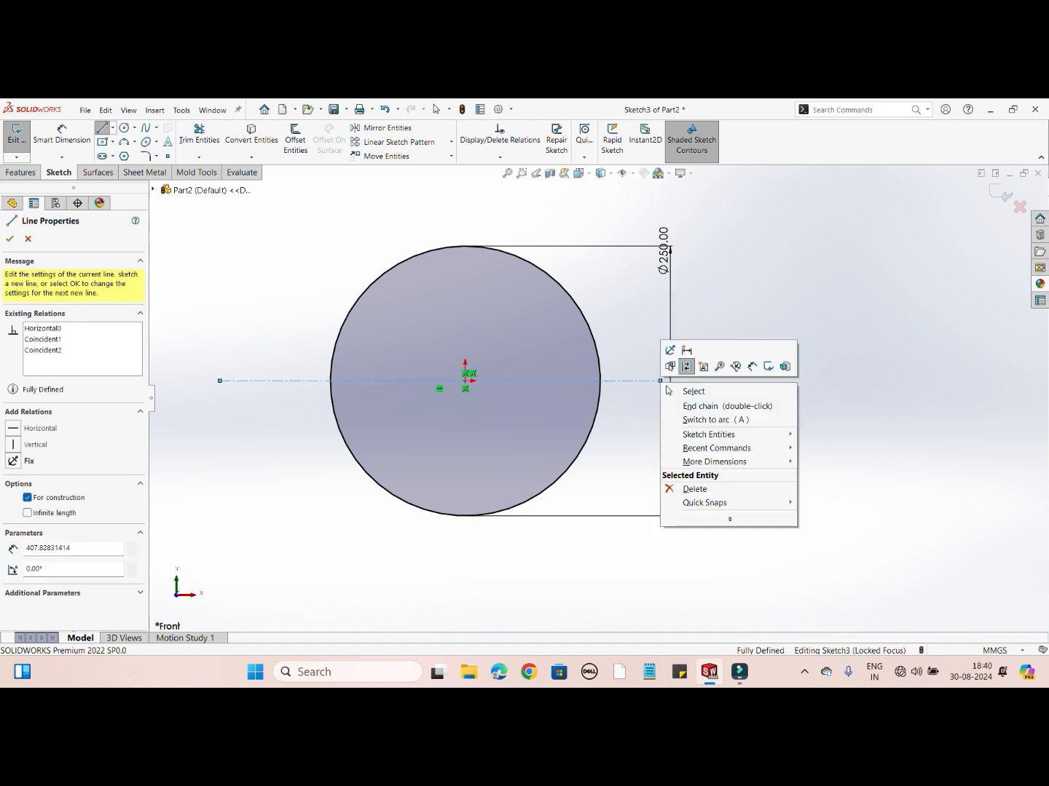
pyautogui.click(666, 391)
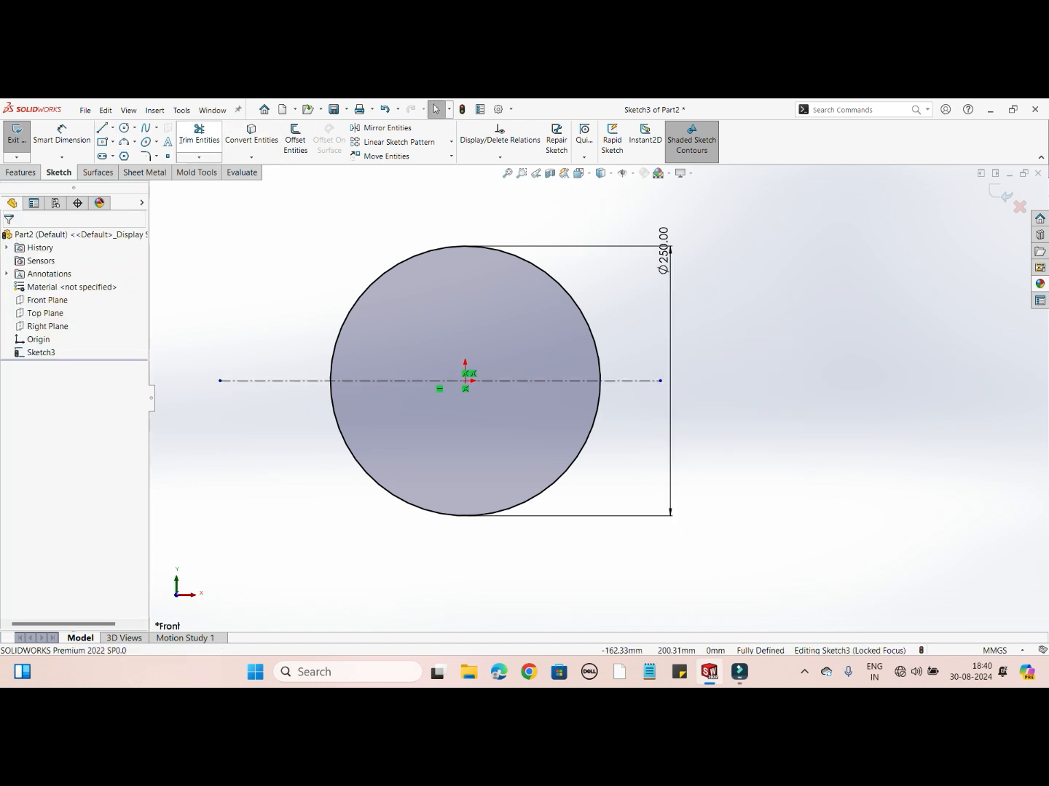
# Trim away the circle's upper half and the centerline to leave the lower semicircle, and exit the sketch
pyautogui.click(198, 134)
pyautogui.moveTo(372, 252); pyautogui.dragTo(424, 429)
pyautogui.moveTo(620, 269); pyautogui.dragTo(681, 555)
pyautogui.moveTo(259, 292); pyautogui.dragTo(278, 451)
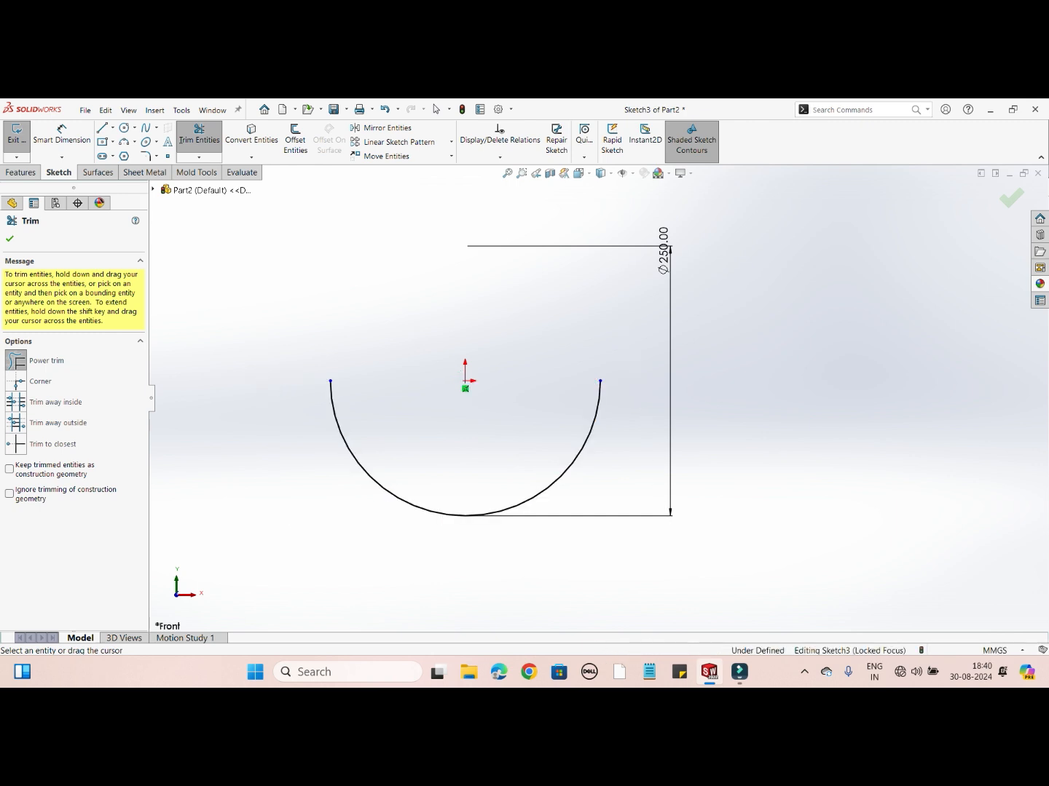
pyautogui.moveTo(593, 380); pyautogui.dragTo(567, 422, button='middle')
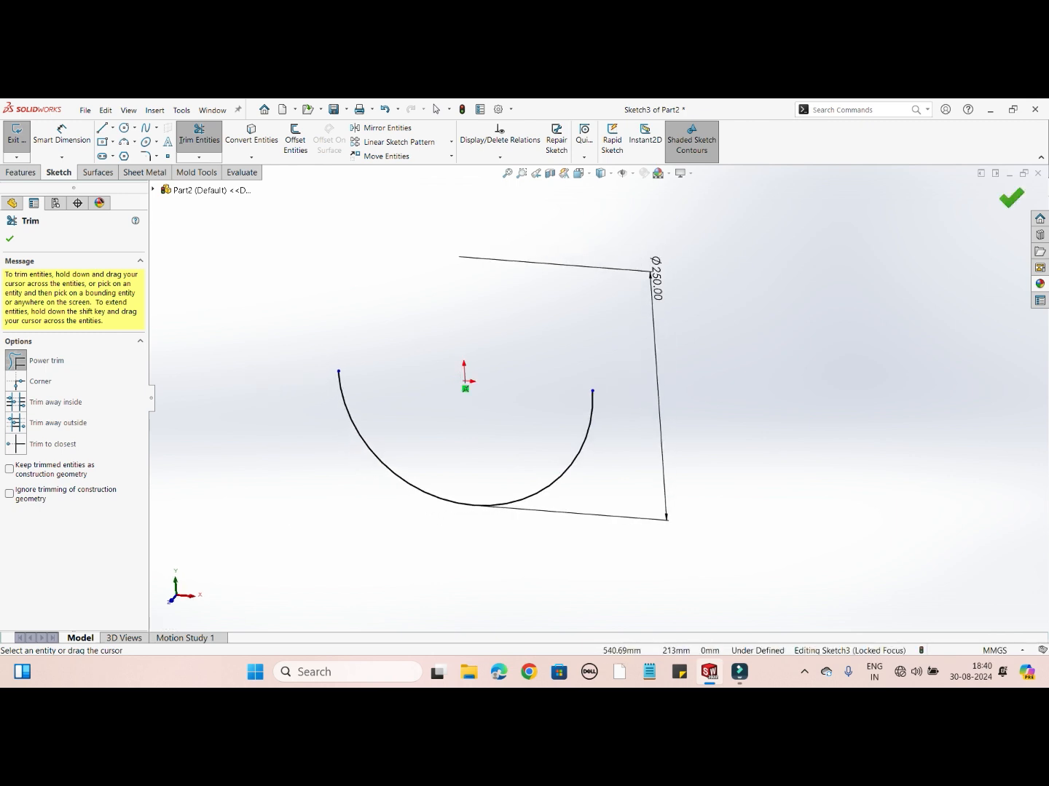
pyautogui.press('Escape')
pyautogui.click(1012, 198)
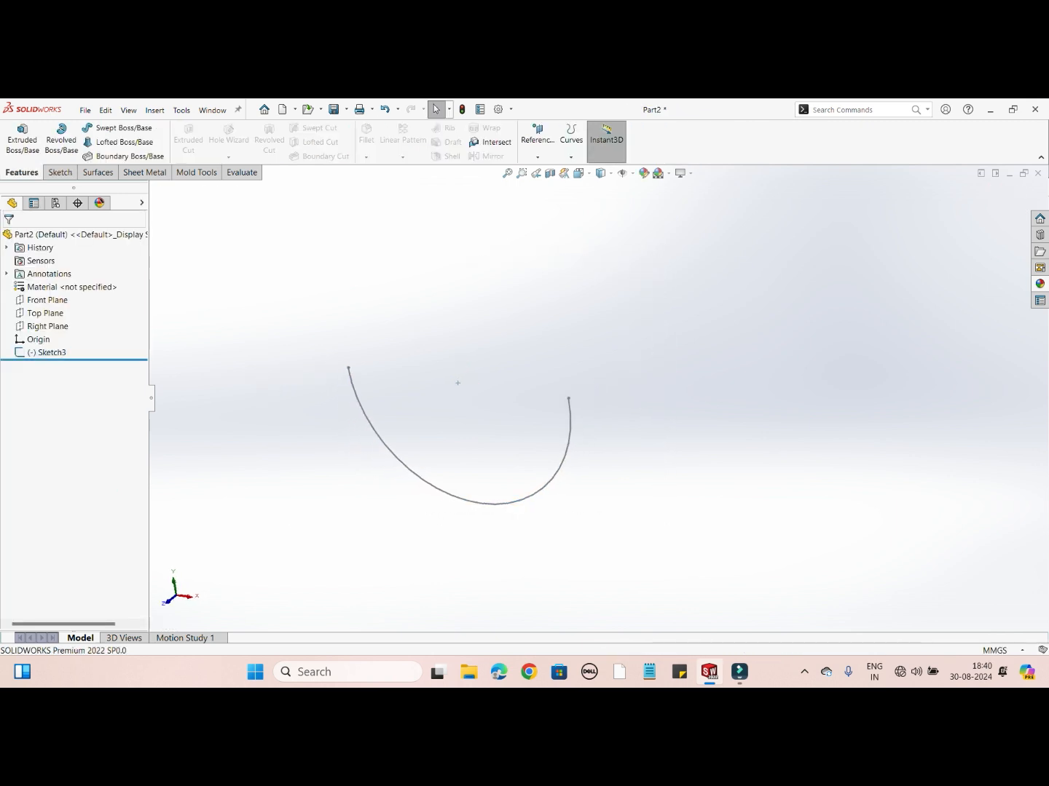
# Start a thin boss extrusion of the semicircular arc using the Mid Plane end condition
pyautogui.click(22, 138)
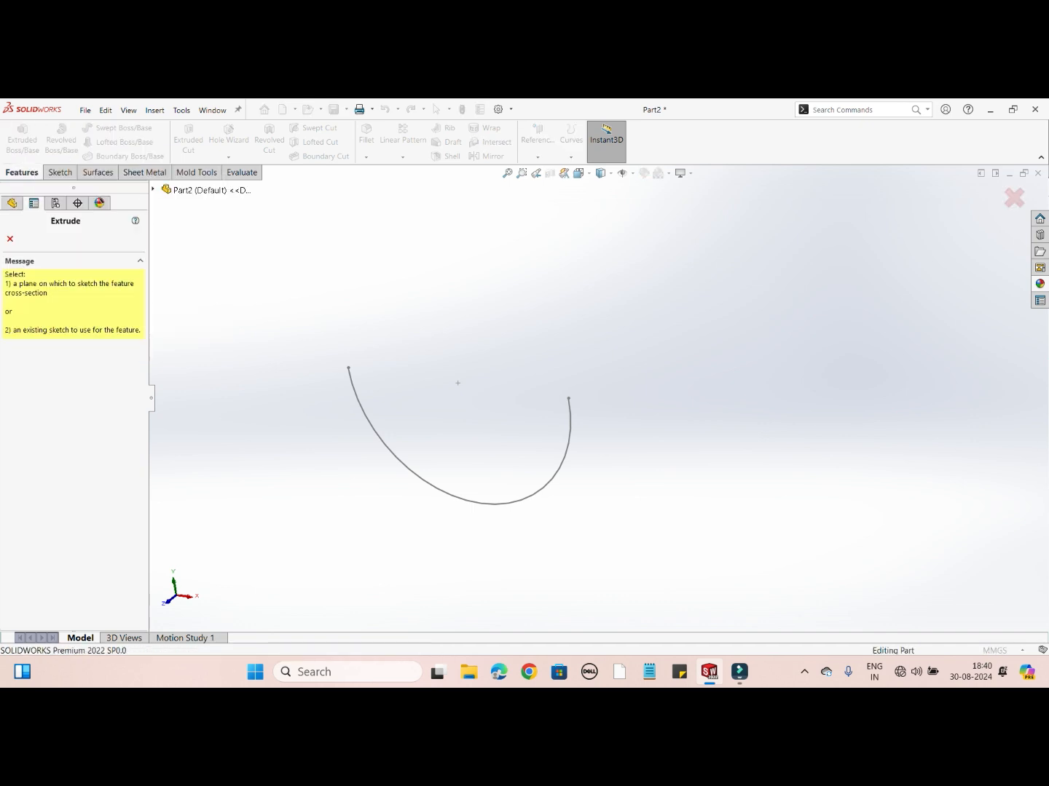
pyautogui.click(396, 457)
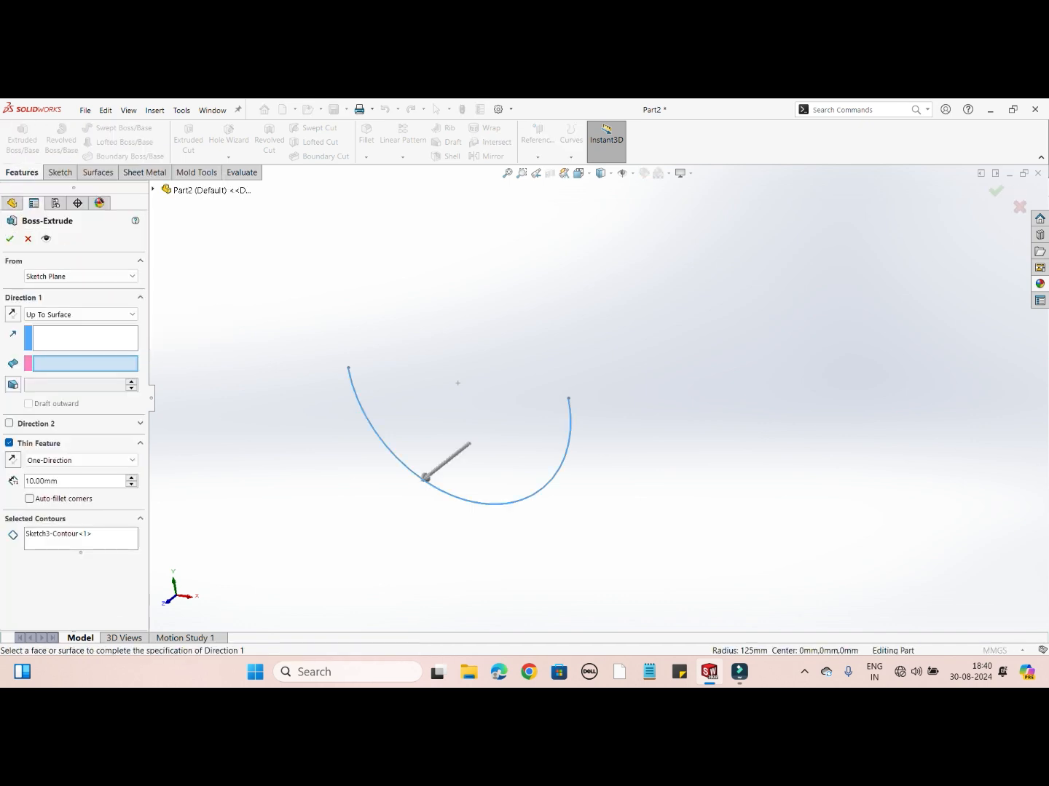
pyautogui.click(80, 314)
pyautogui.click(50, 327)
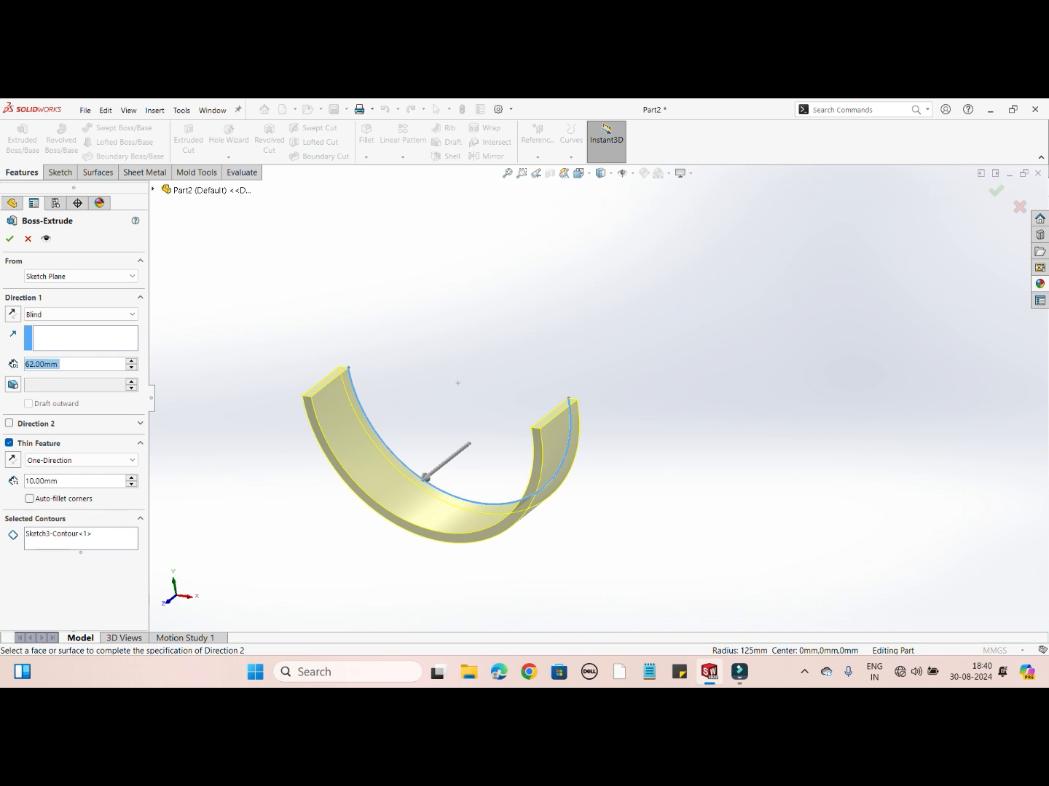
pyautogui.click(81, 315)
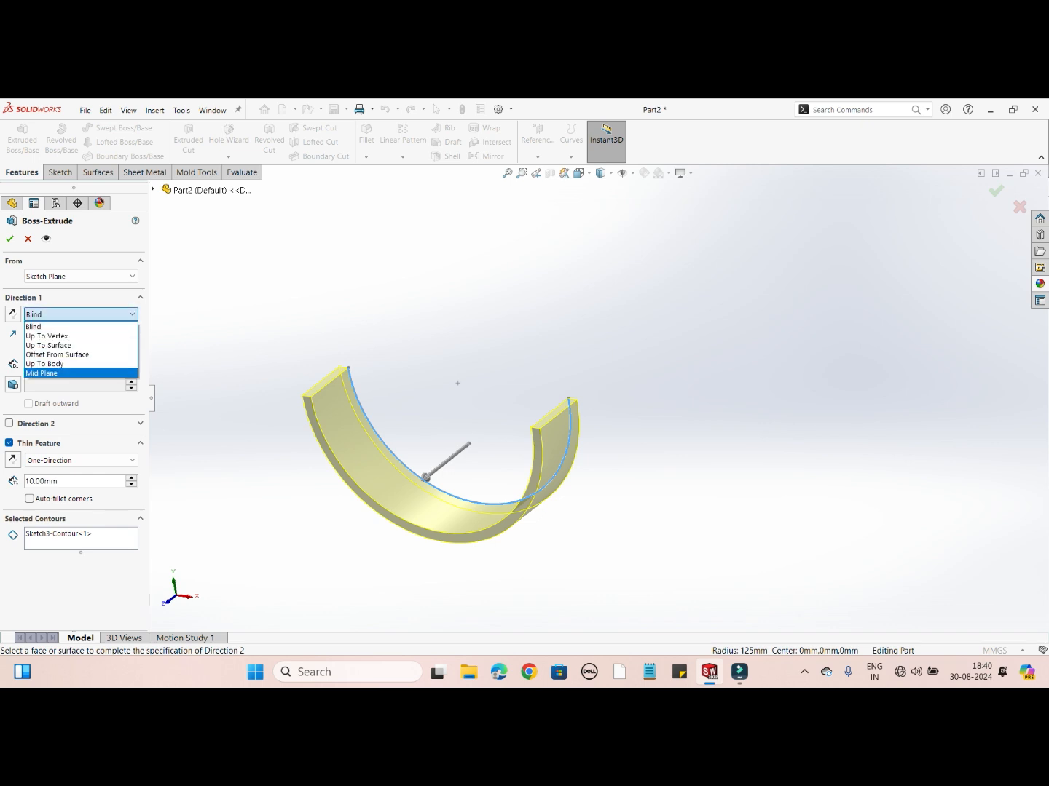
pyautogui.click(51, 374)
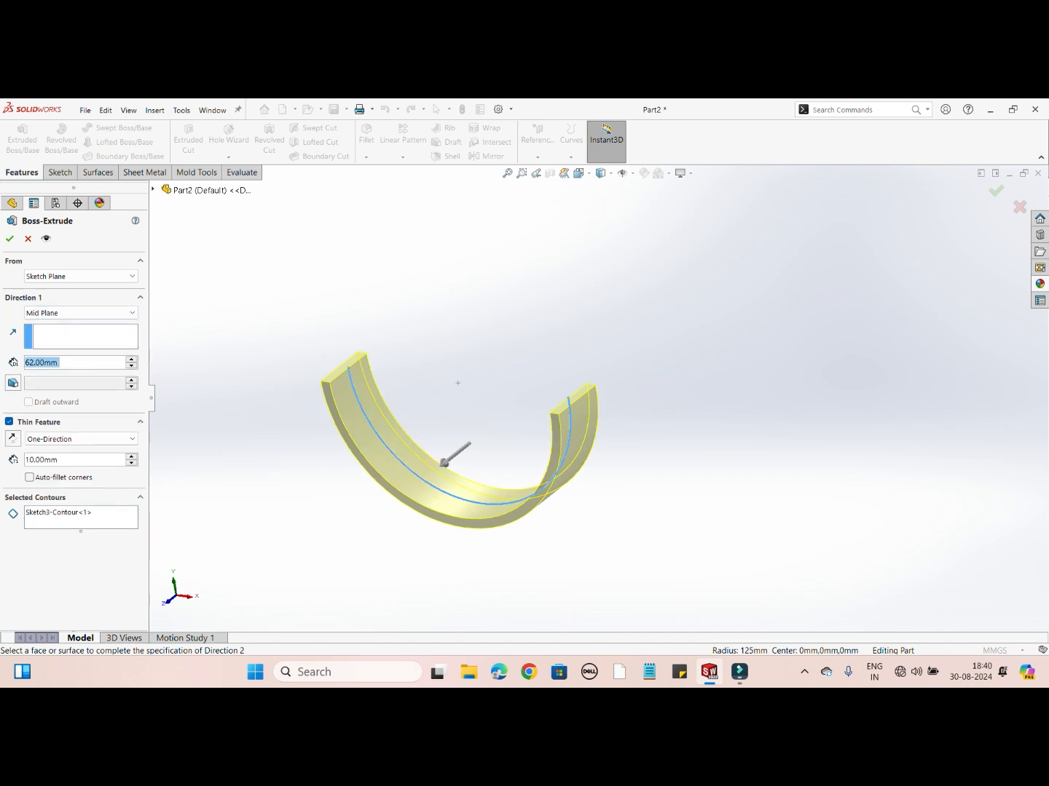
# Set the mid-plane extrusion depth to 120 mm and complete the thin feature
pyautogui.click(131, 359)
pyautogui.click(131, 358)
pyautogui.click(131, 358)
pyautogui.click(132, 359)
pyautogui.click(131, 359)
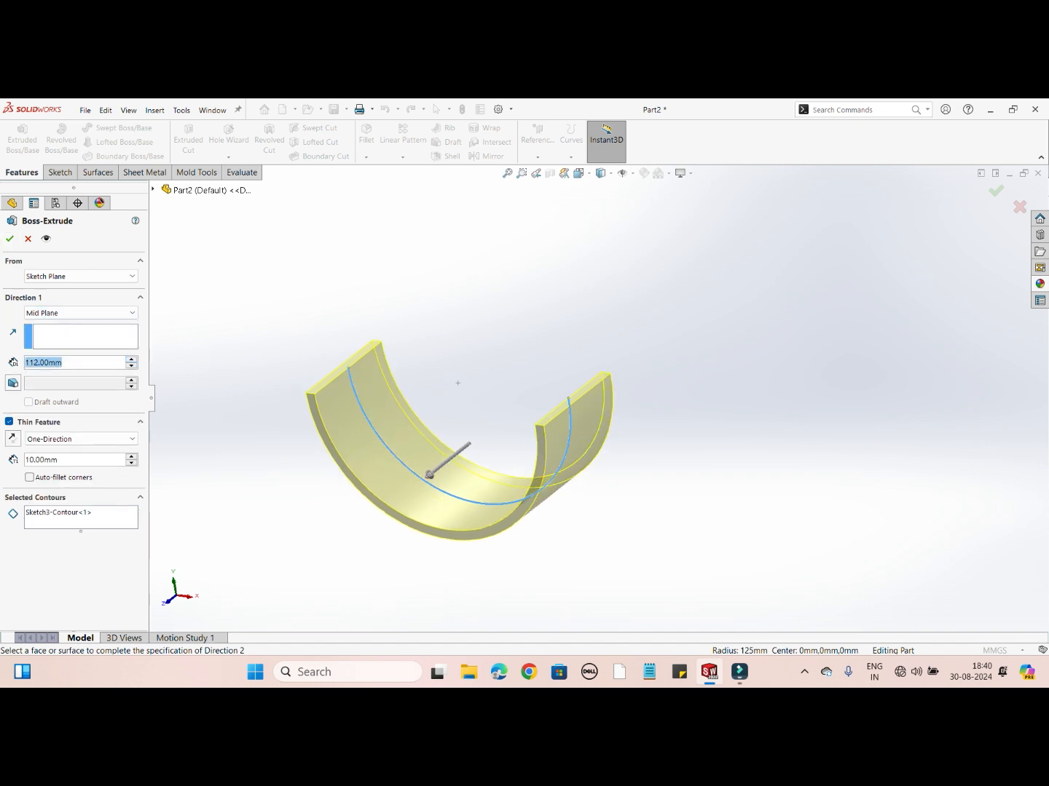
pyautogui.write('120')
pyautogui.press('Return')
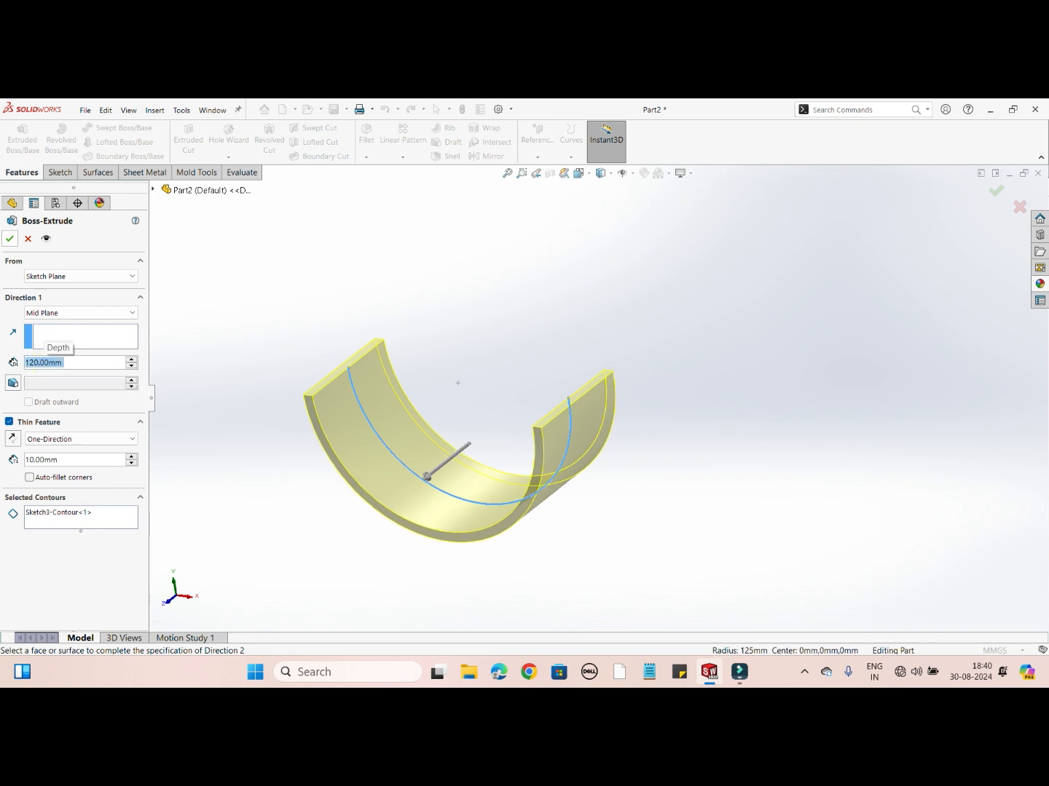
pyautogui.click(9, 239)
pyautogui.moveTo(408, 407); pyautogui.dragTo(467, 415, button='middle')
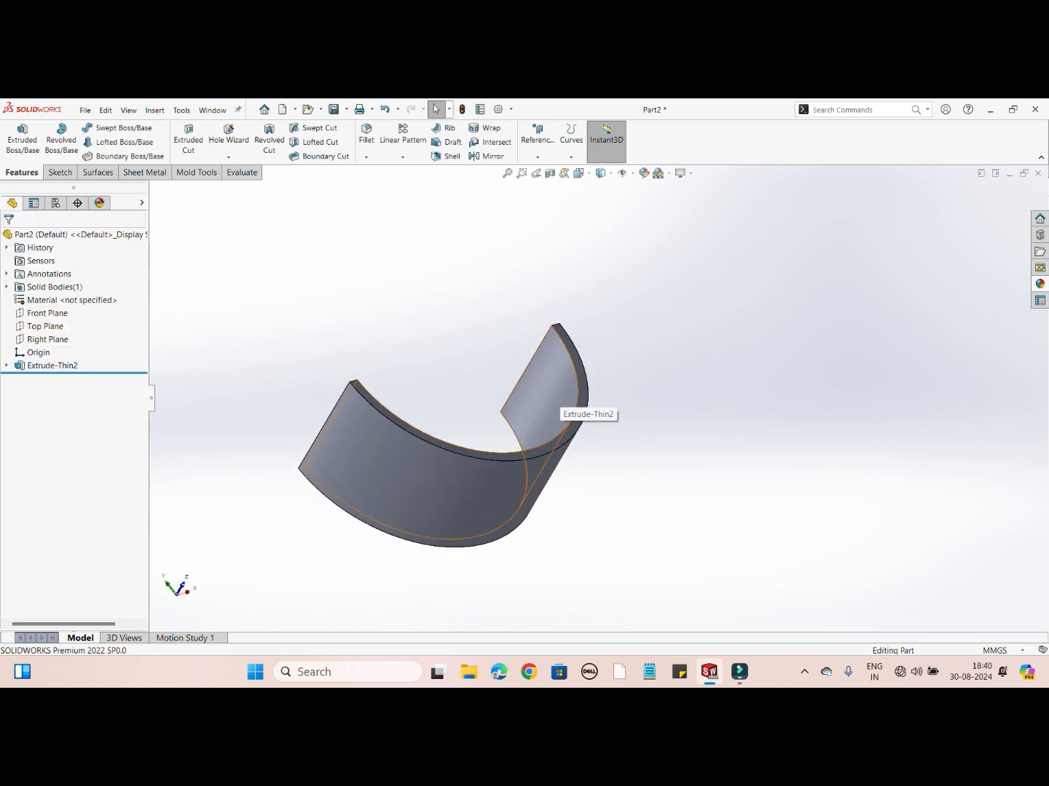
pyautogui.moveTo(555, 404); pyautogui.dragTo(612, 538, button='middle')
pyautogui.scroll(-2, 612, 539)
pyautogui.scroll(3, 600, 395)
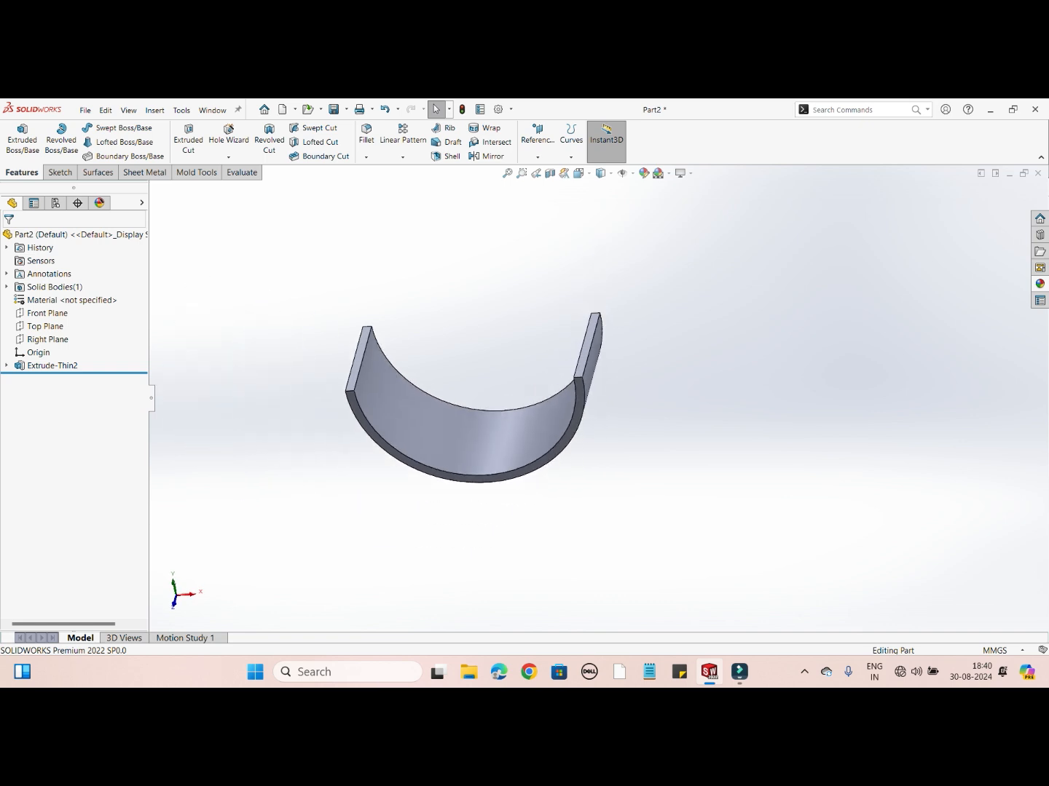
pyautogui.moveTo(601, 395); pyautogui.dragTo(635, 371, button='middle')
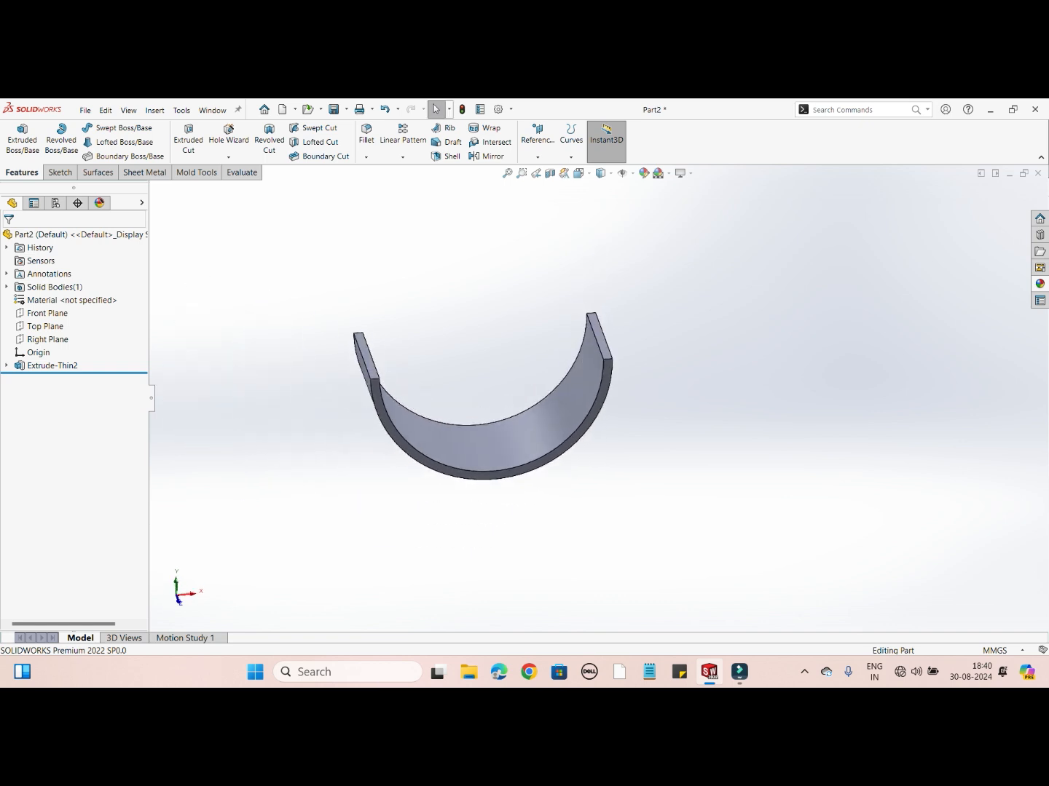
# Start a reference plane offset 300 mm from the Top Plane
pyautogui.scroll(-2, 683, 285)
pyautogui.moveTo(684, 285); pyautogui.dragTo(674, 288, button='middle')
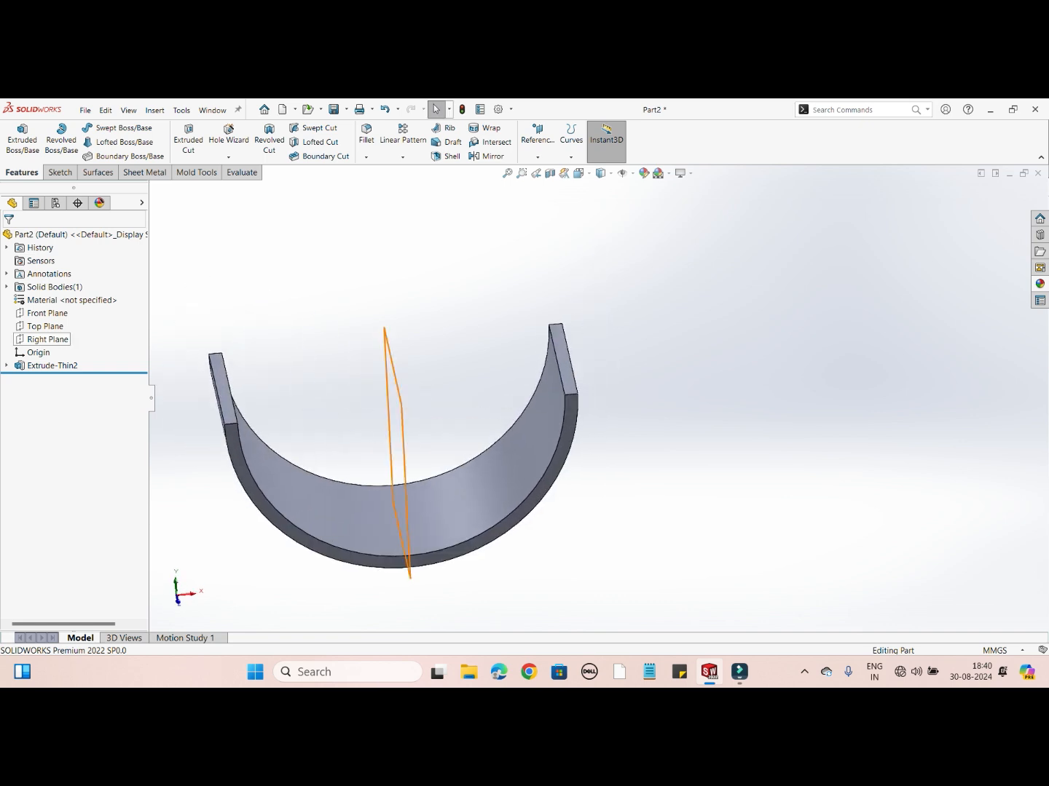
pyautogui.click(45, 325)
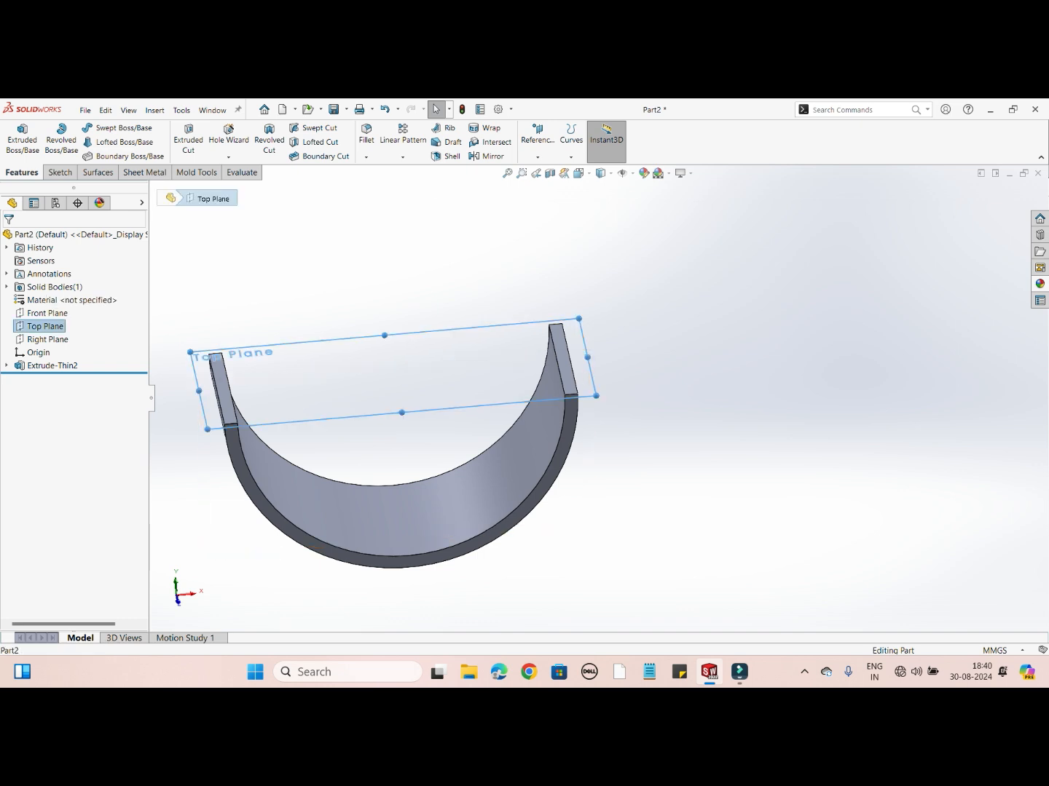
pyautogui.scroll(1, 599, 396)
pyautogui.moveTo(600, 396); pyautogui.dragTo(586, 399, button='middle')
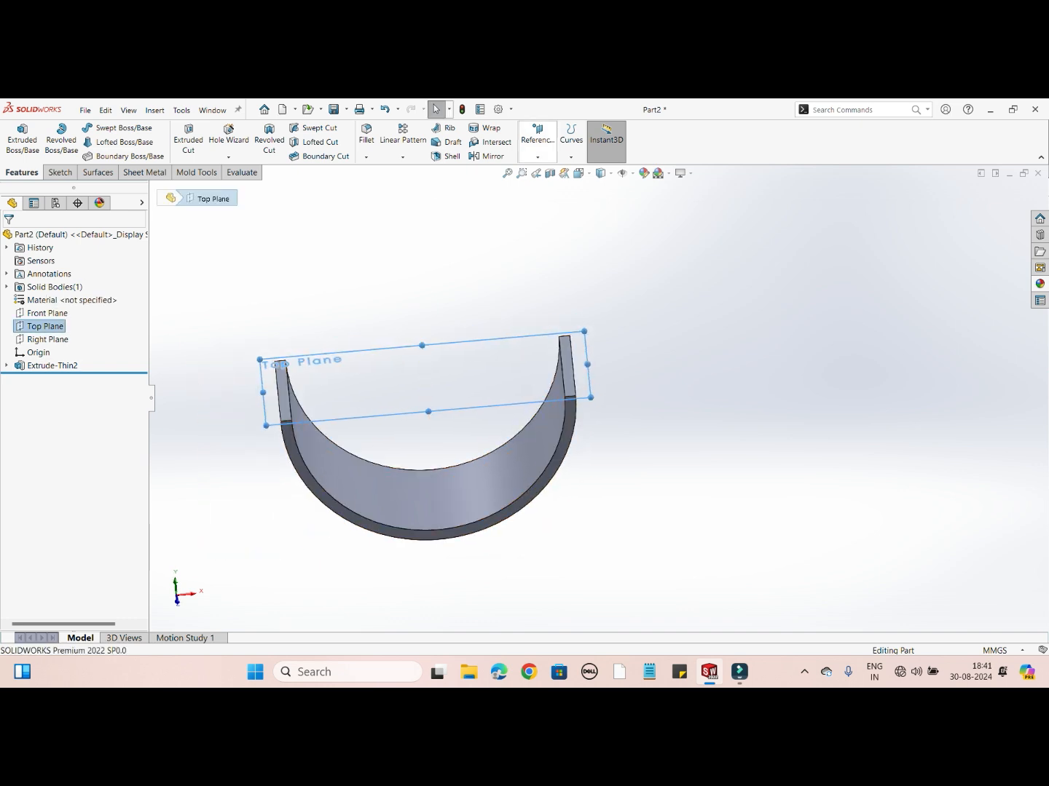
pyautogui.click(538, 146)
pyautogui.click(547, 168)
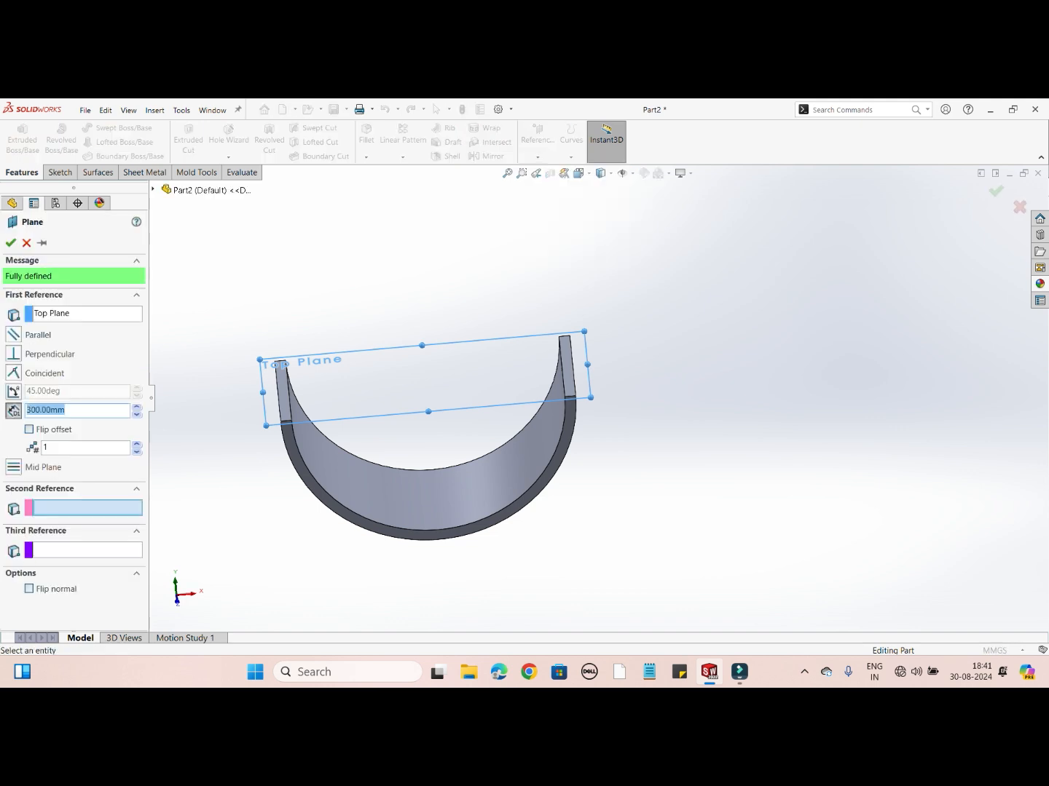
pyautogui.scroll(7, 641, 536)
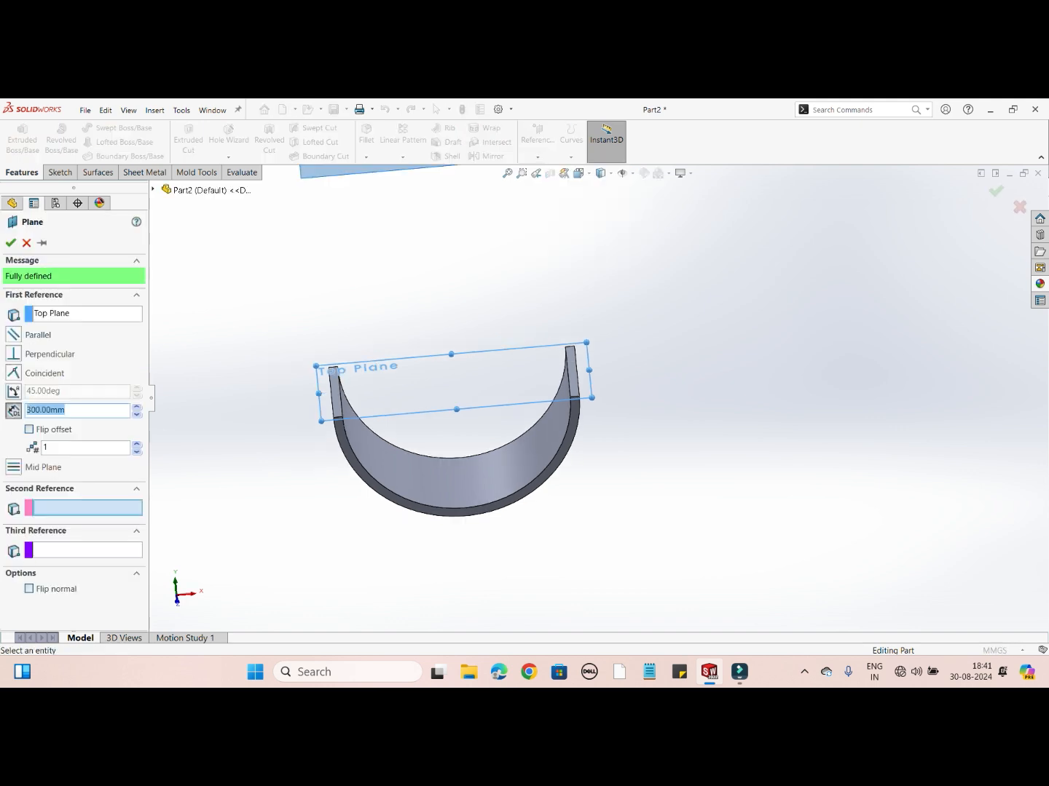
pyautogui.moveTo(640, 535); pyautogui.dragTo(691, 543, button='middle')
pyautogui.scroll(-2, 690, 426)
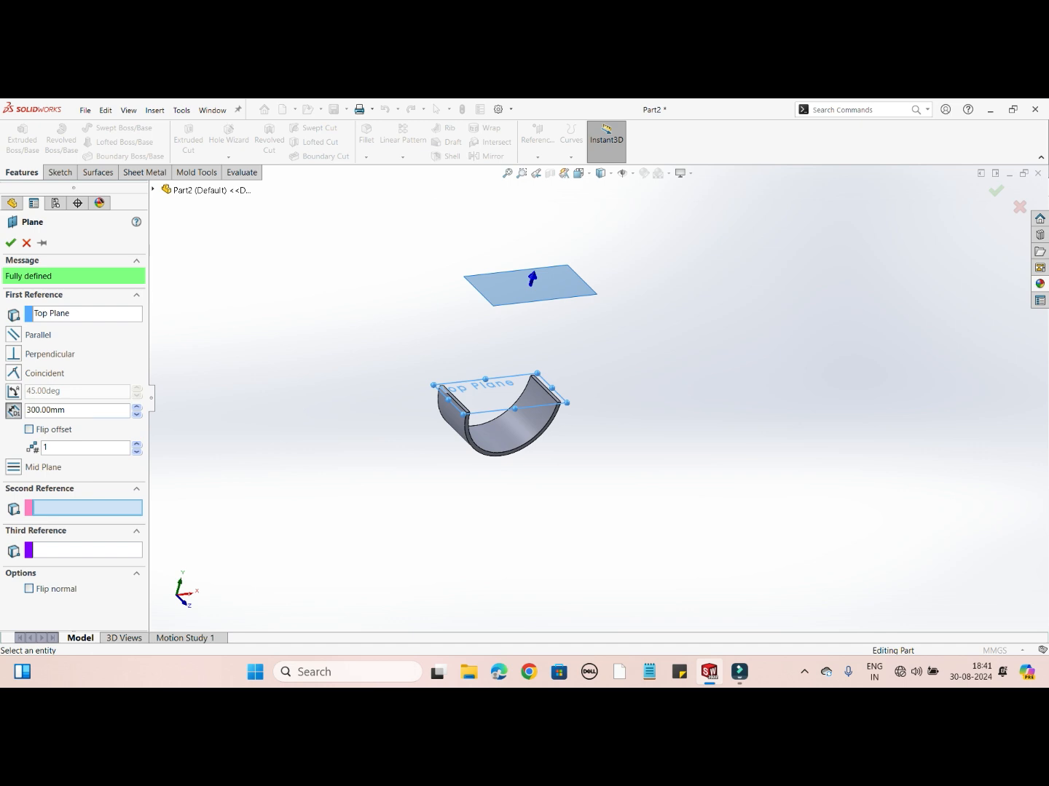
# Flip the plane's offset so it lies below the semicircular body, and complete the plane
pyautogui.click(30, 428)
pyautogui.moveTo(608, 514); pyautogui.dragTo(560, 490, button='middle')
pyautogui.scroll(-2, 560, 513)
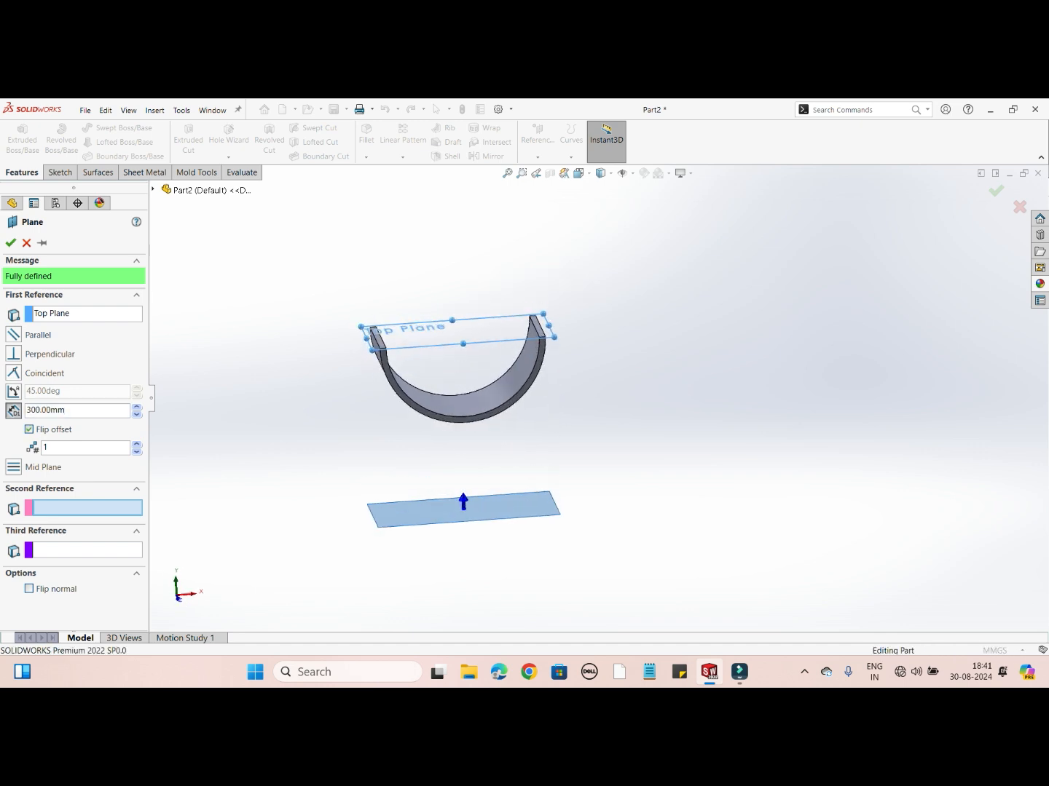
pyautogui.click(10, 243)
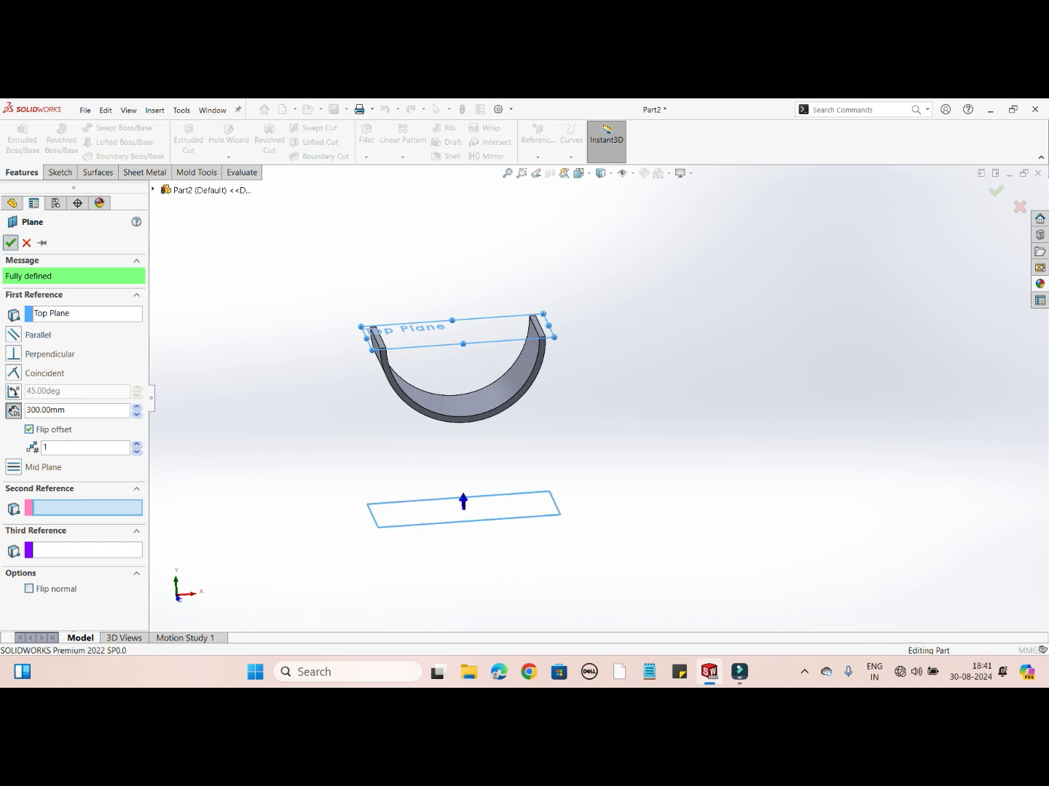
# Start a sketch on the new offset plane and draw a center rectangle about 137 by 56 mm from the origin
pyautogui.rightClick(436, 512)
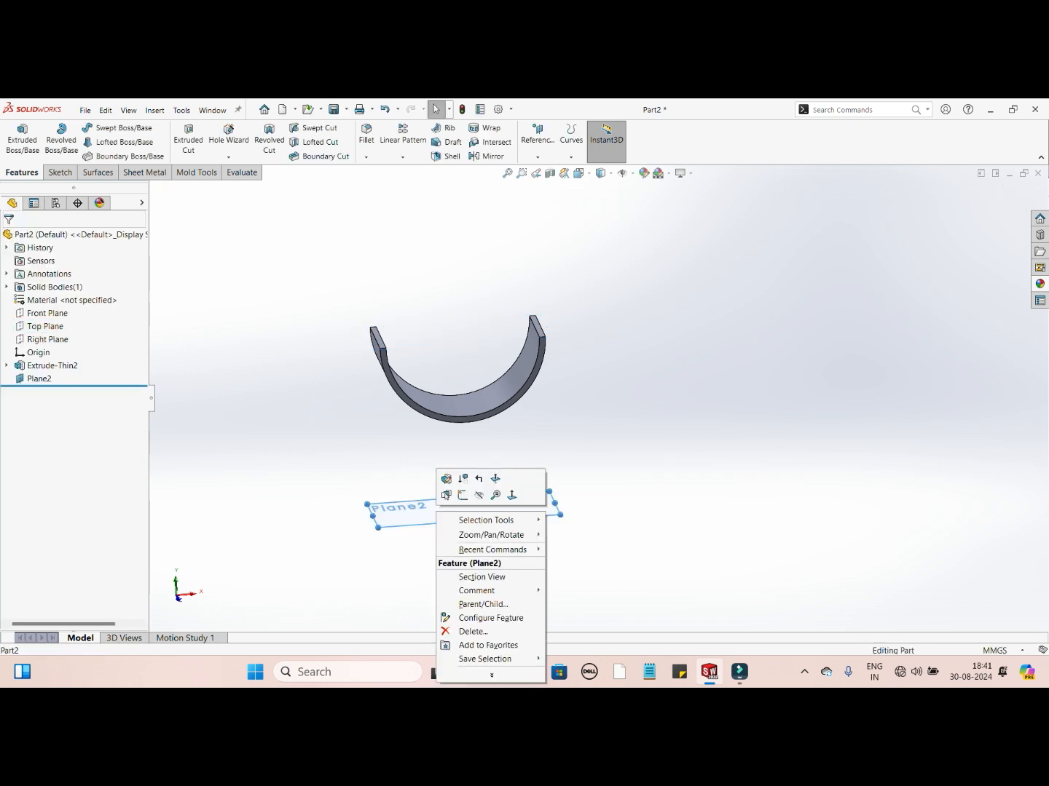
pyautogui.click(446, 496)
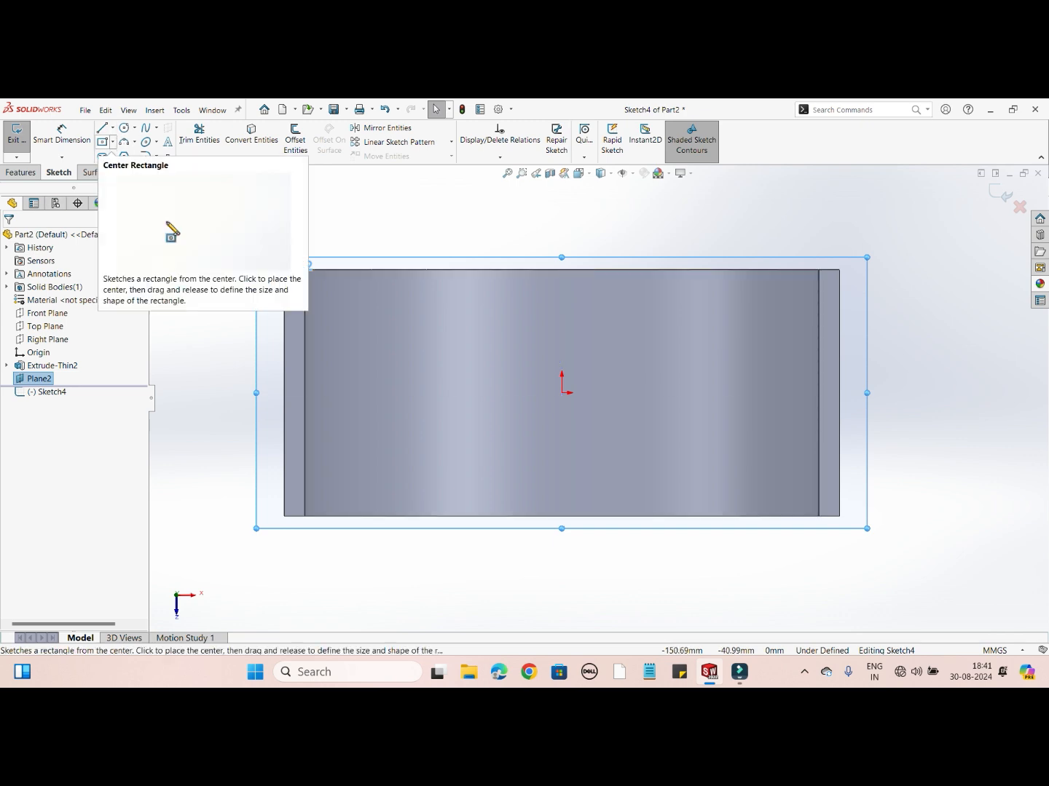
pyautogui.click(103, 142)
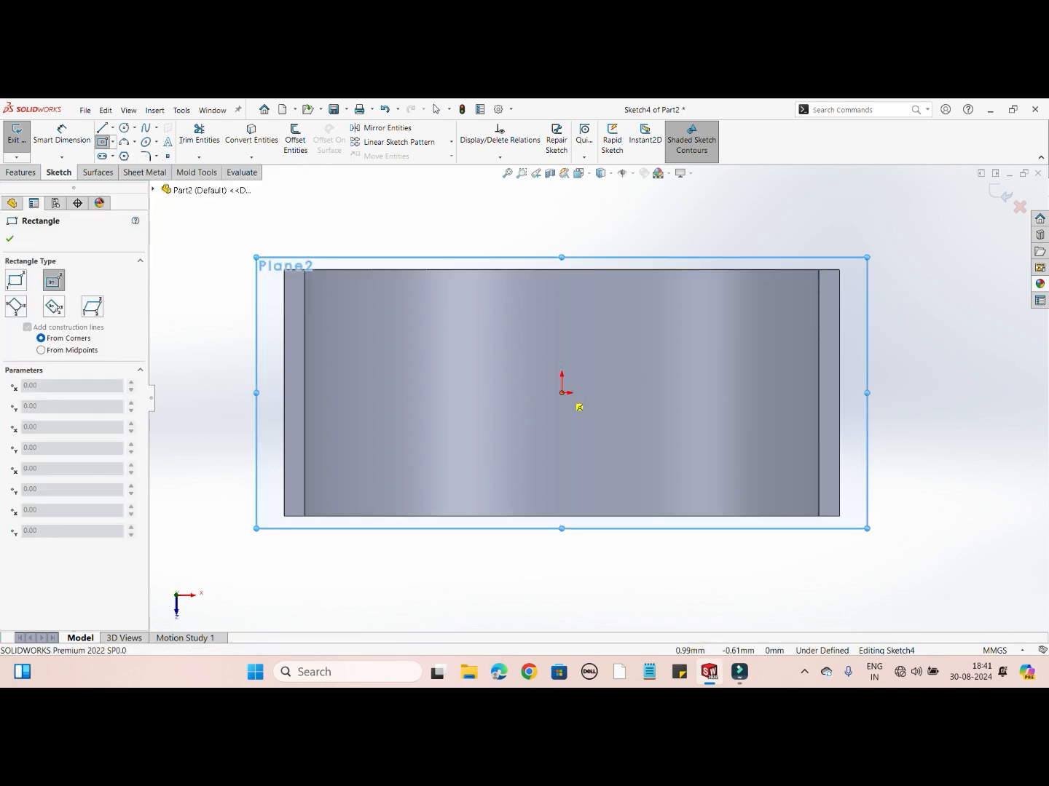
pyautogui.moveTo(563, 393)
pyautogui.mouseDown()
pyautogui.moveTo(698, 415)
pyautogui.moveTo(703, 450)
pyautogui.mouseUp()
pyautogui.rightClick(705, 453)
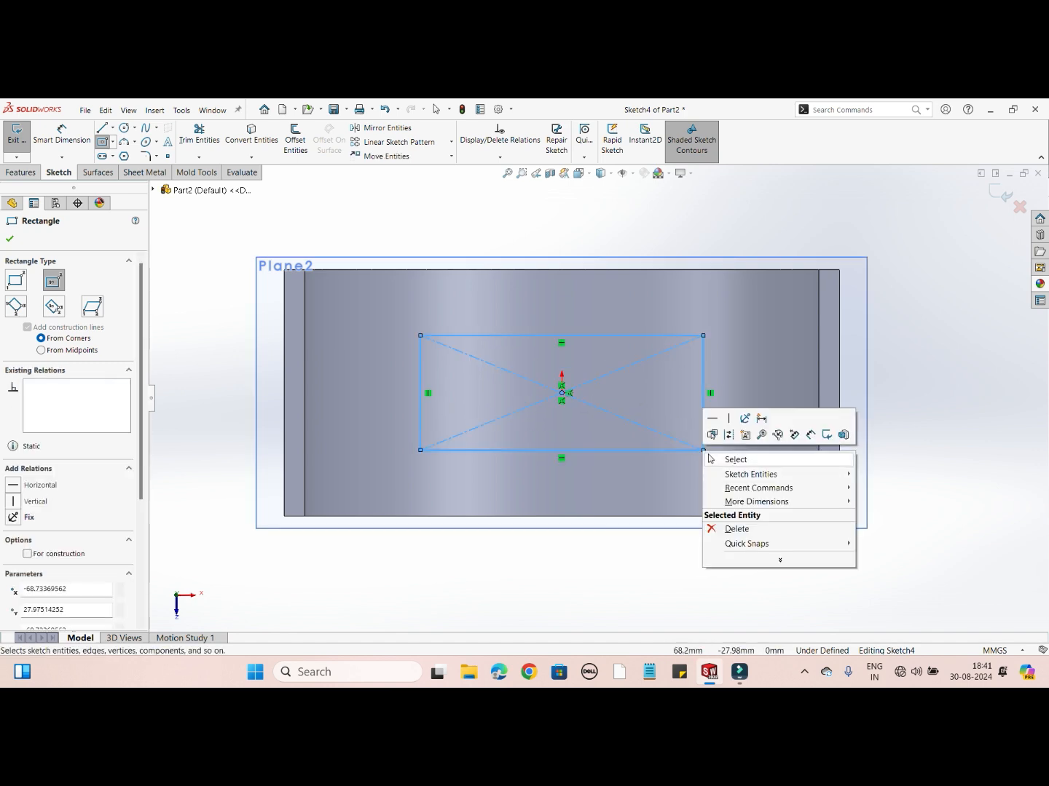
pyautogui.click(711, 460)
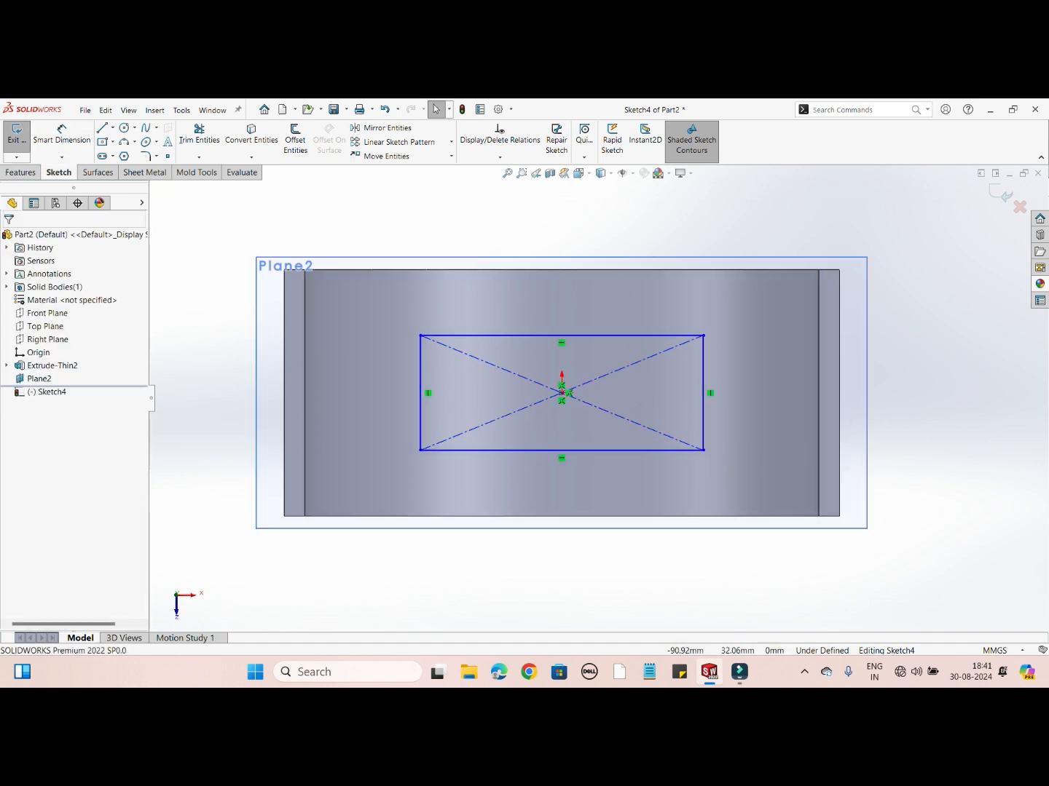
# Dimension the rectangle to 120 mm long and 50 mm wide, and exit the sketch
pyautogui.click(62, 134)
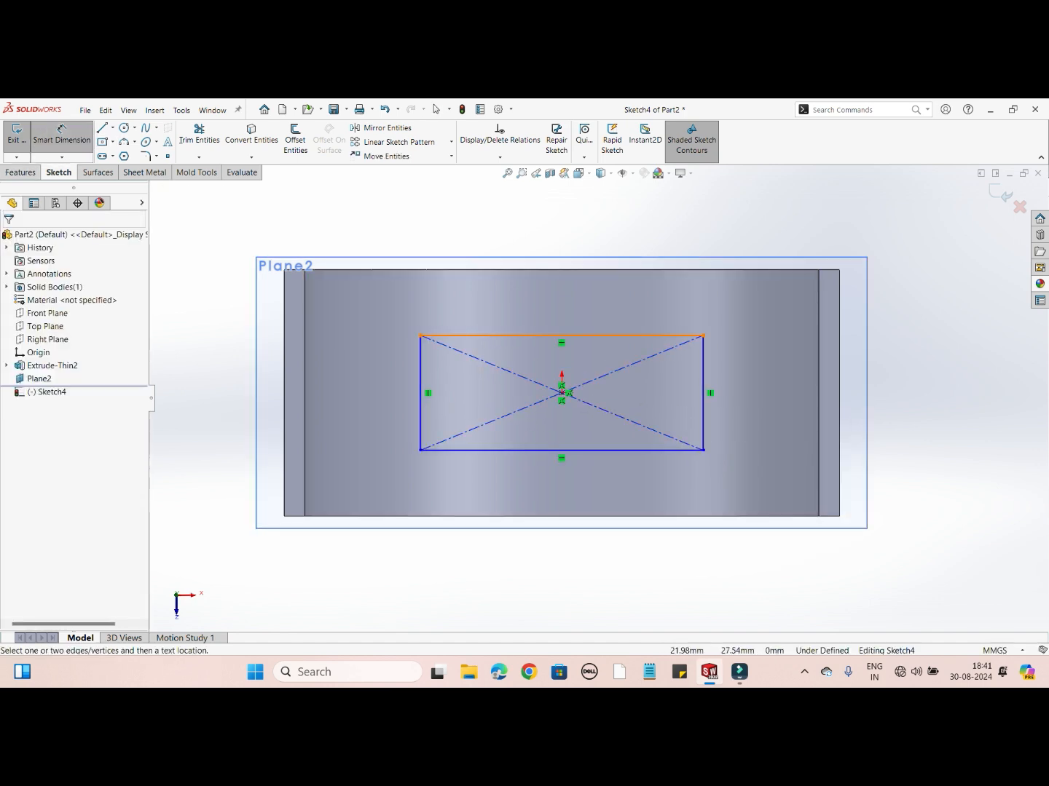
pyautogui.click(510, 336)
pyautogui.click(501, 309)
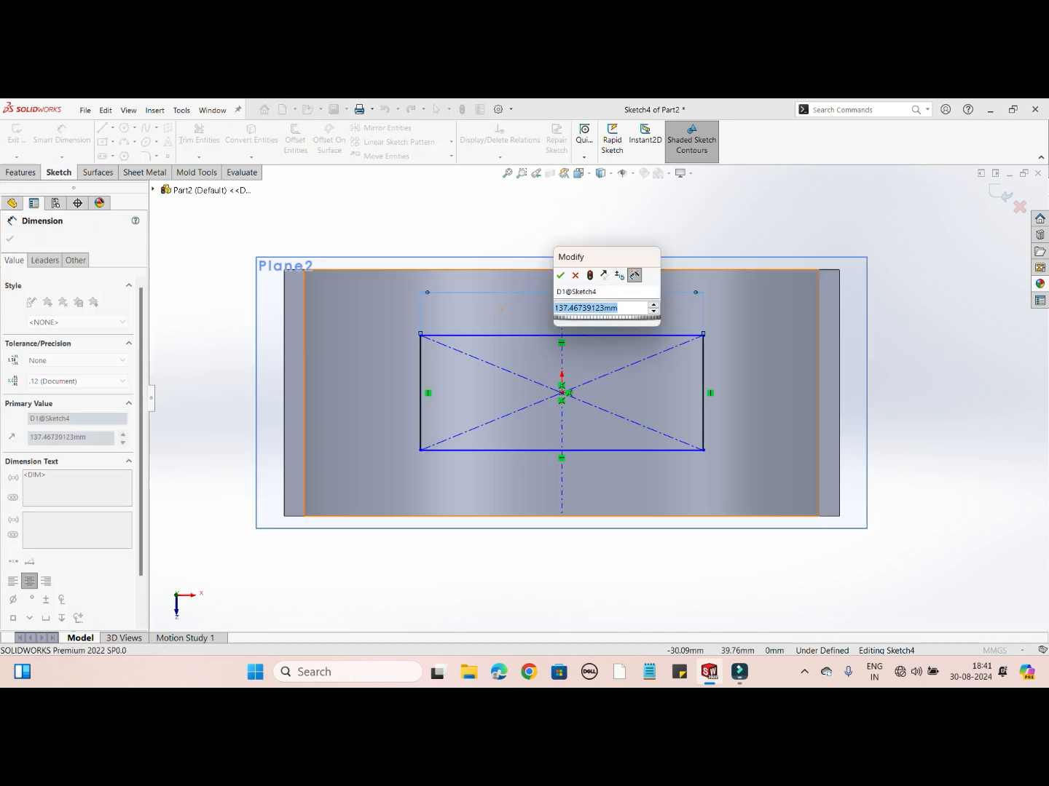
pyautogui.write('120')
pyautogui.press('Return')
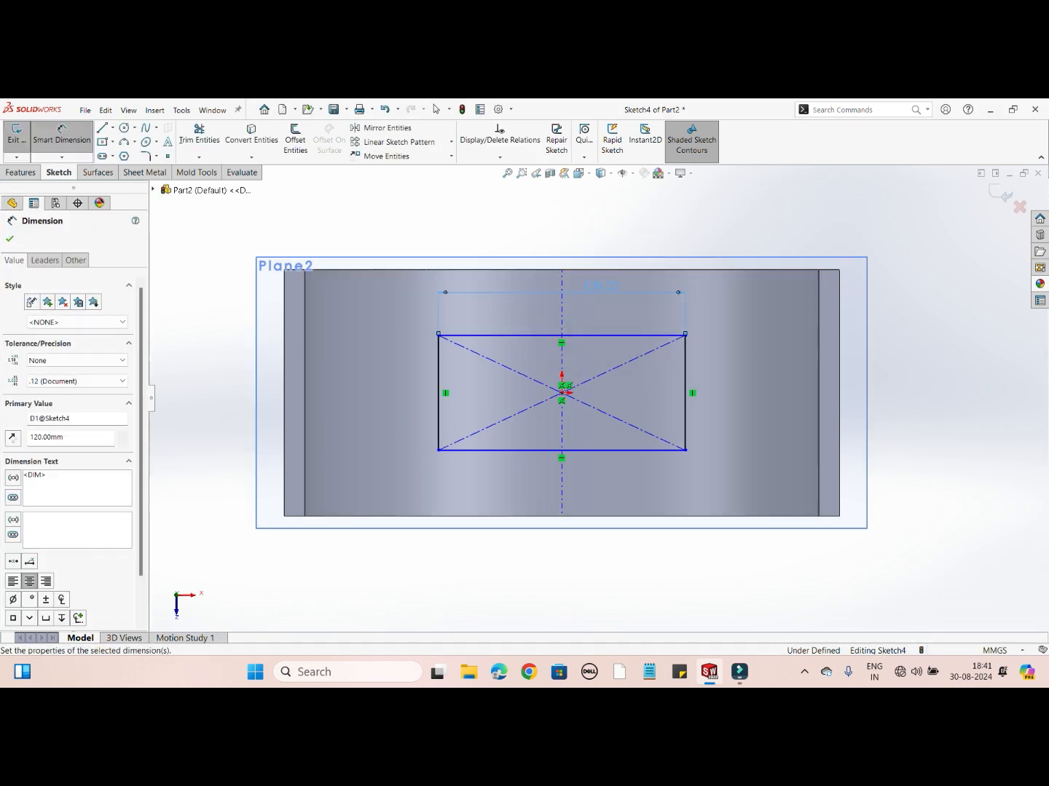
pyautogui.click(685, 387)
pyautogui.click(707, 393)
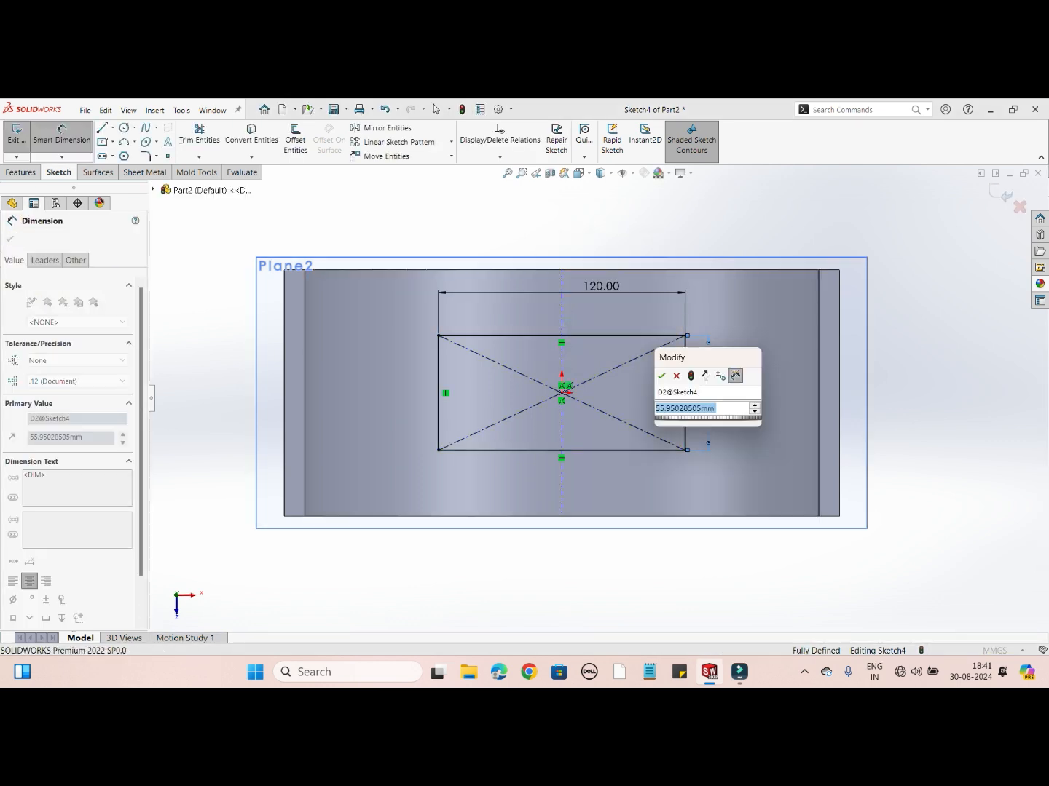
pyautogui.write('50')
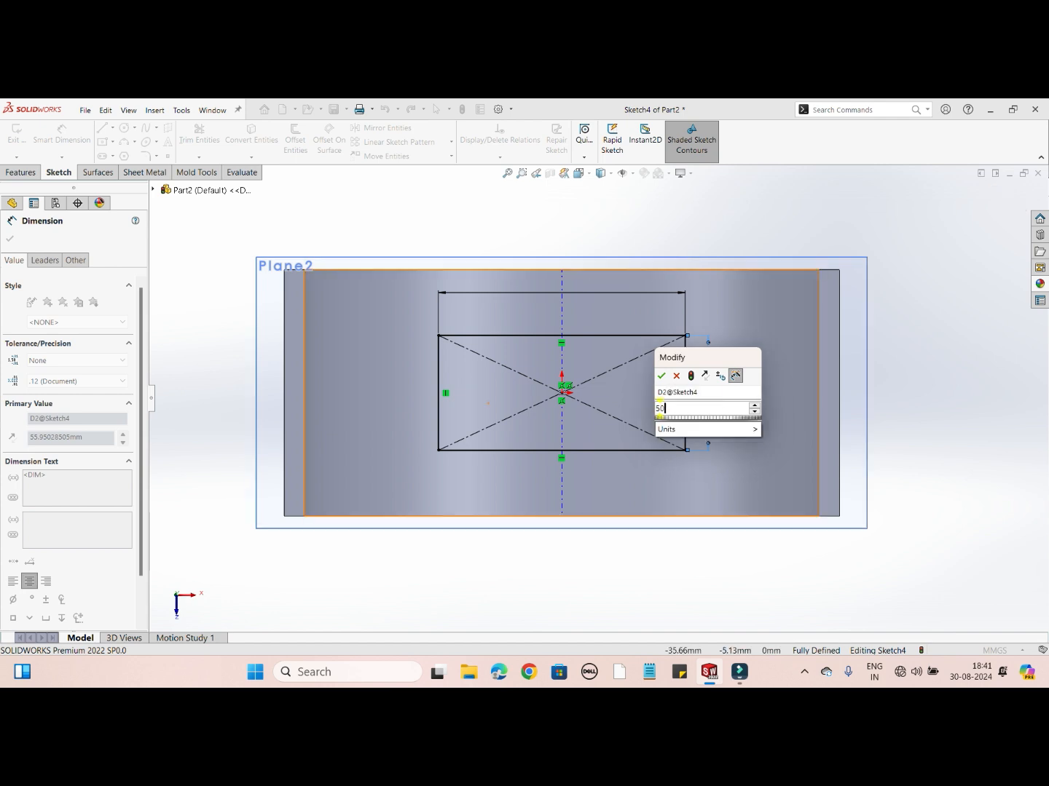
pyautogui.press('Return')
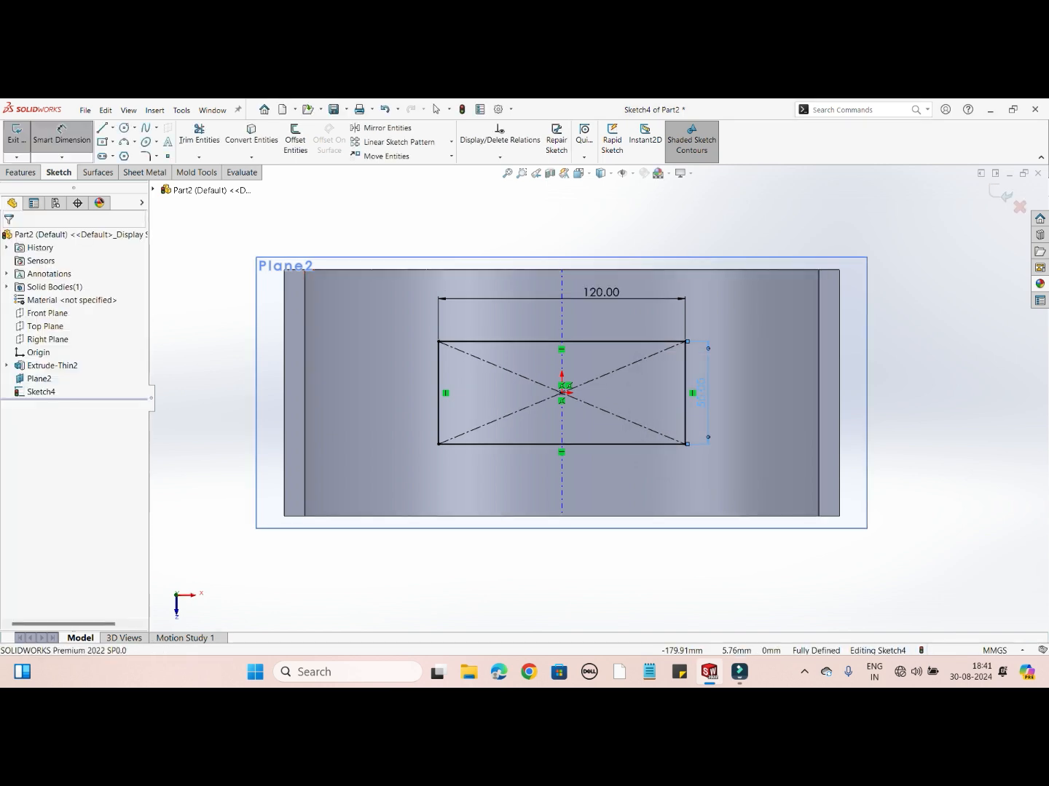
pyautogui.click(1004, 193)
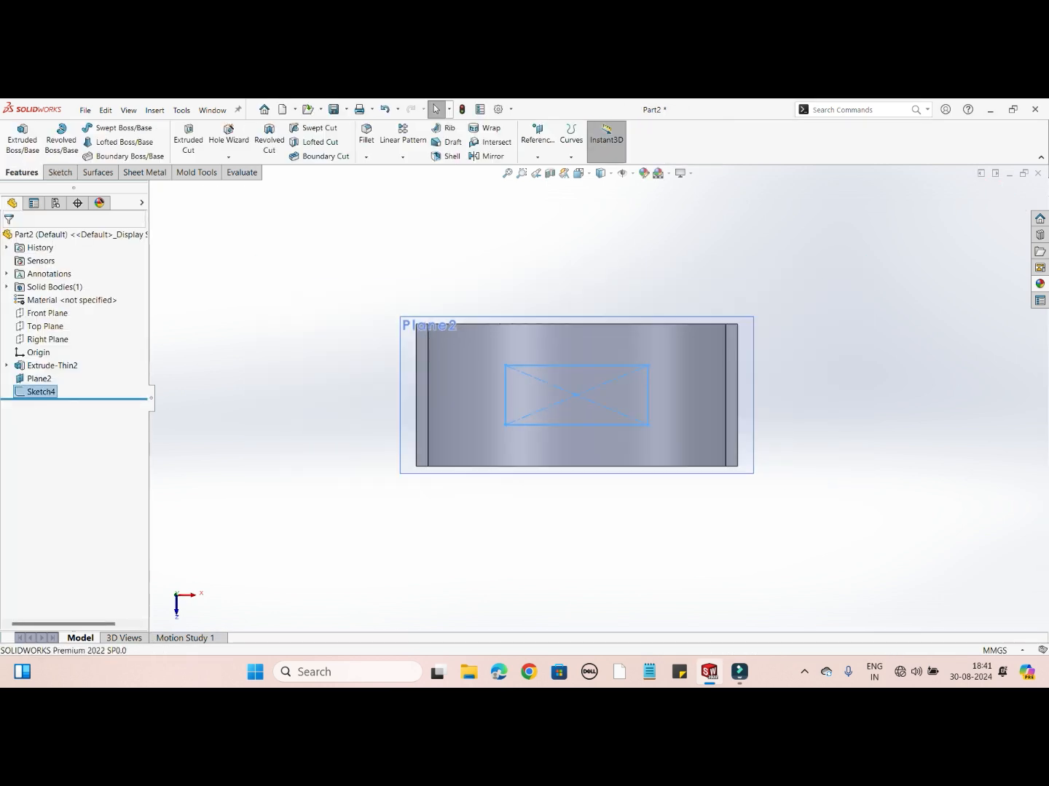
# Start a boss extrusion of the rectangle sketch on the offset plane
pyautogui.moveTo(575, 428)
pyautogui.mouseDown(button='middle')
pyautogui.moveTo(583, 306)
pyautogui.moveTo(612, 375)
pyautogui.moveTo(699, 277)
pyautogui.mouseUp(button='middle')
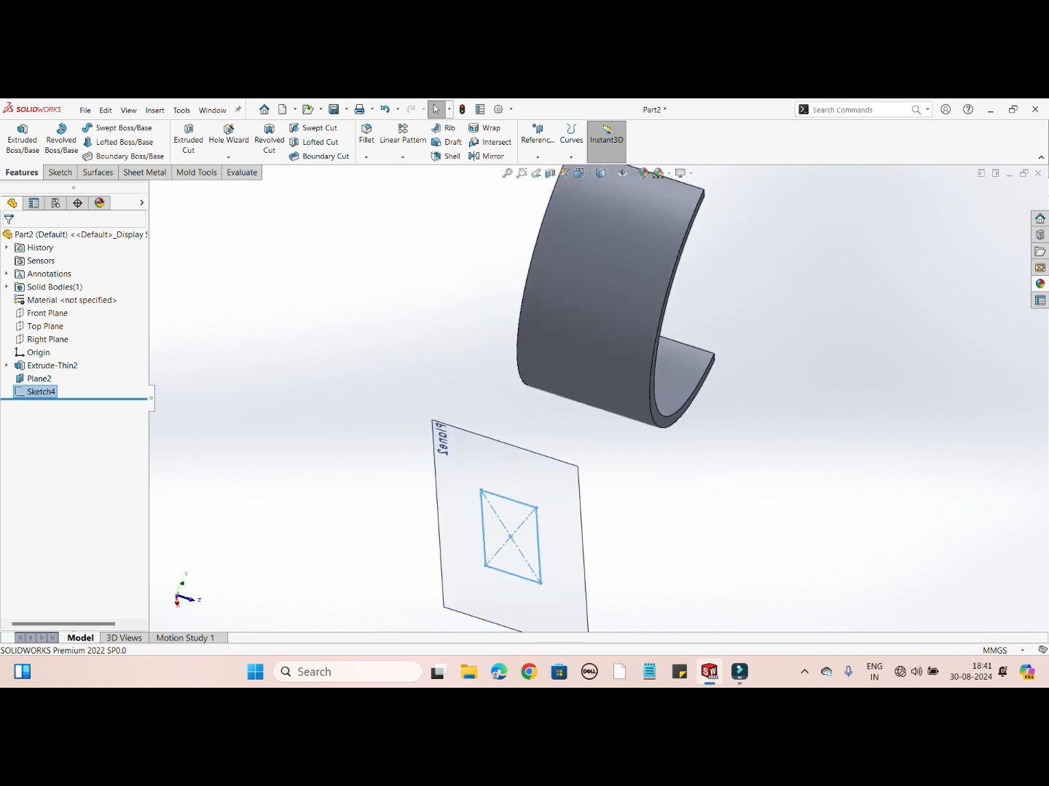
pyautogui.scroll(4, 563, 318)
pyautogui.moveTo(563, 318); pyautogui.dragTo(512, 320, button='middle')
pyautogui.press('Escape')
pyautogui.scroll(-2, 564, 487)
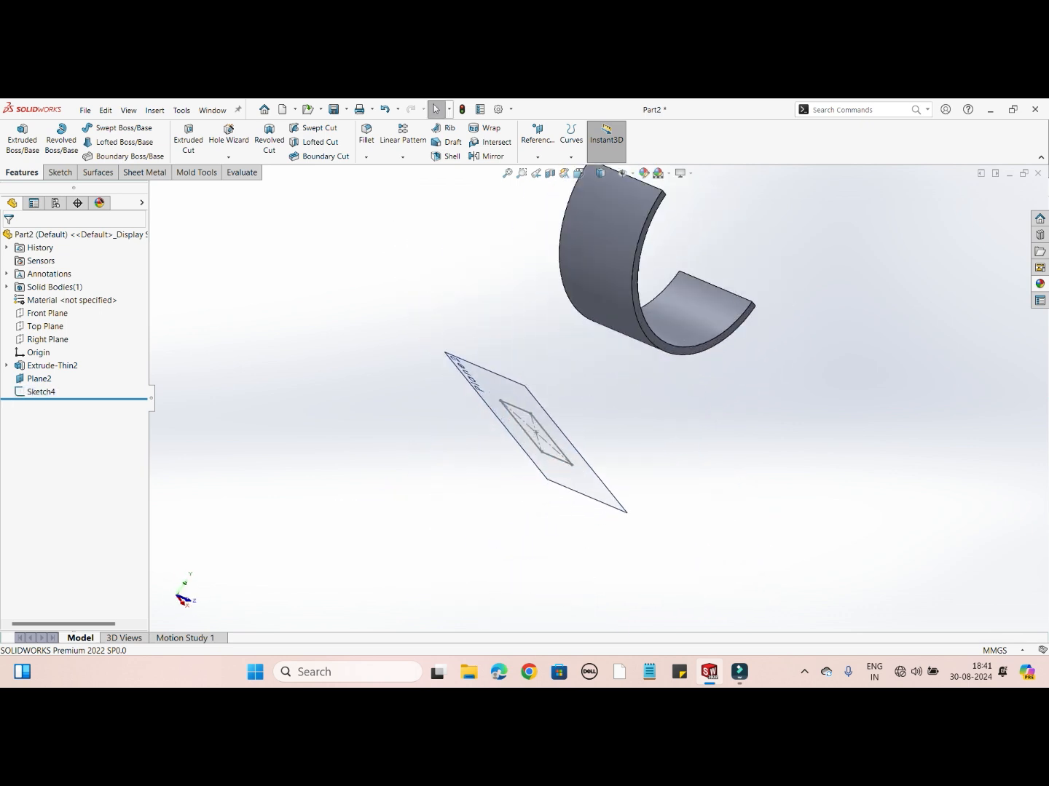
pyautogui.click(23, 140)
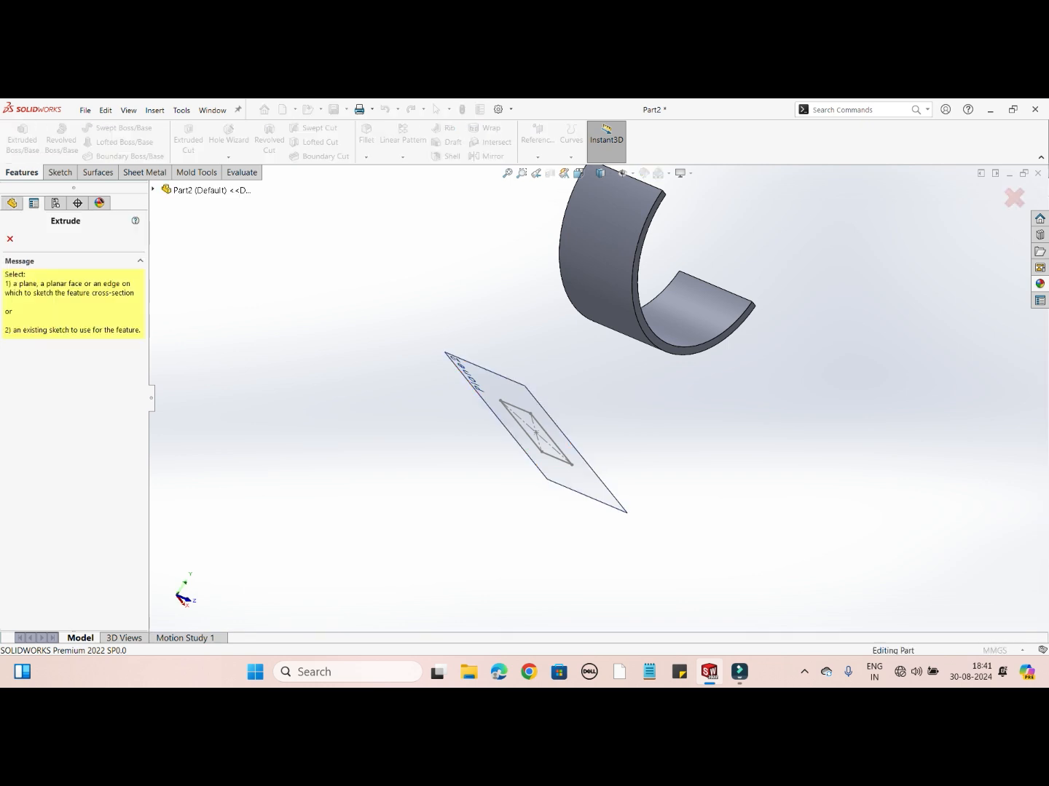
pyautogui.click(558, 459)
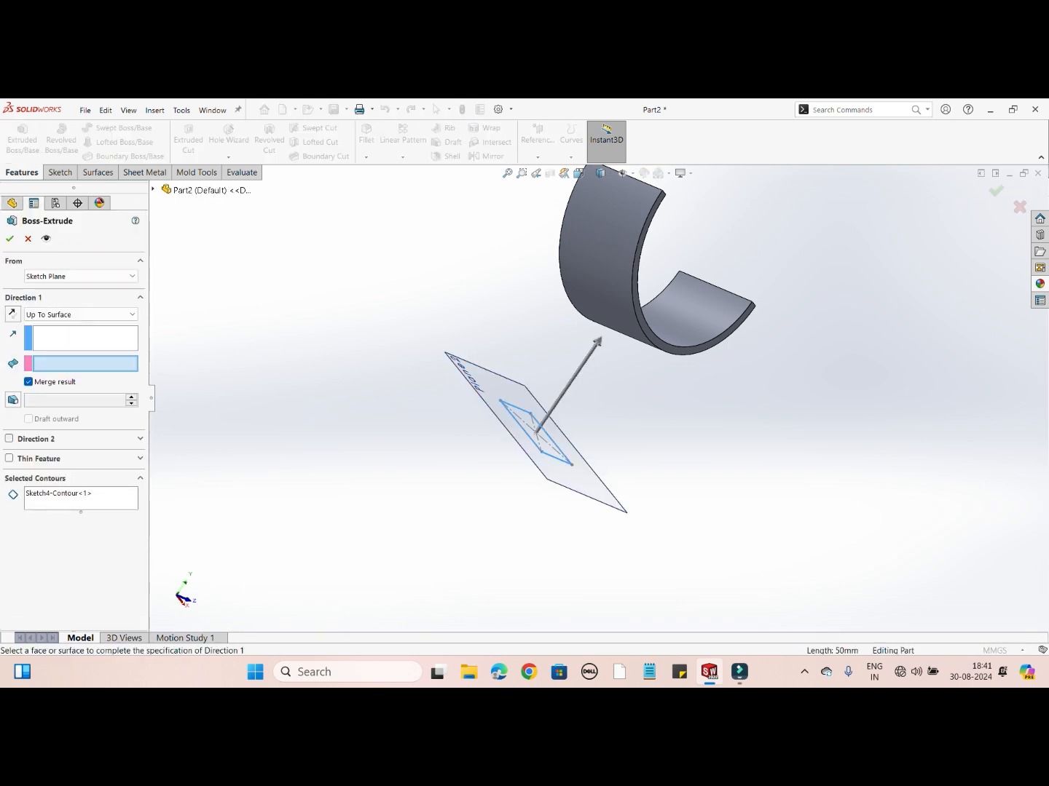
# Change the rectangle extrusion's end condition to Blind and inspect its preview against the curved body
pyautogui.click(82, 314)
pyautogui.click(34, 327)
pyautogui.moveTo(510, 321); pyautogui.dragTo(626, 313, button='middle')
pyautogui.scroll(-3, 623, 312)
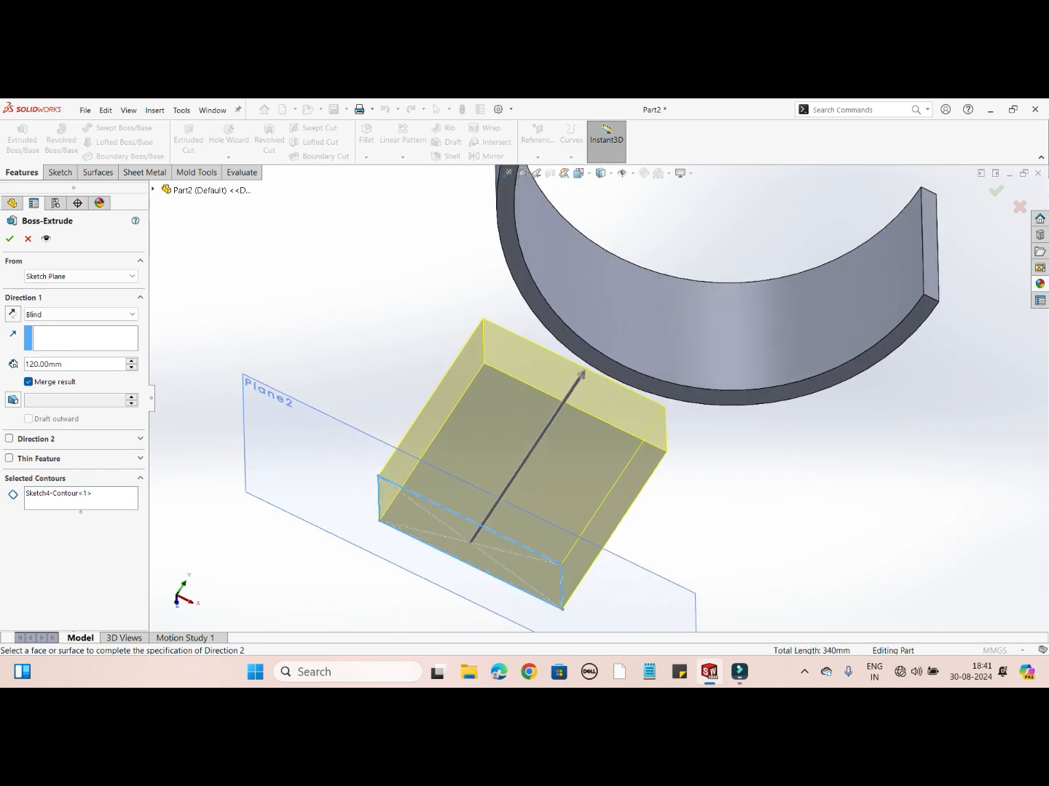
pyautogui.moveTo(524, 363); pyautogui.dragTo(572, 307, button='middle')
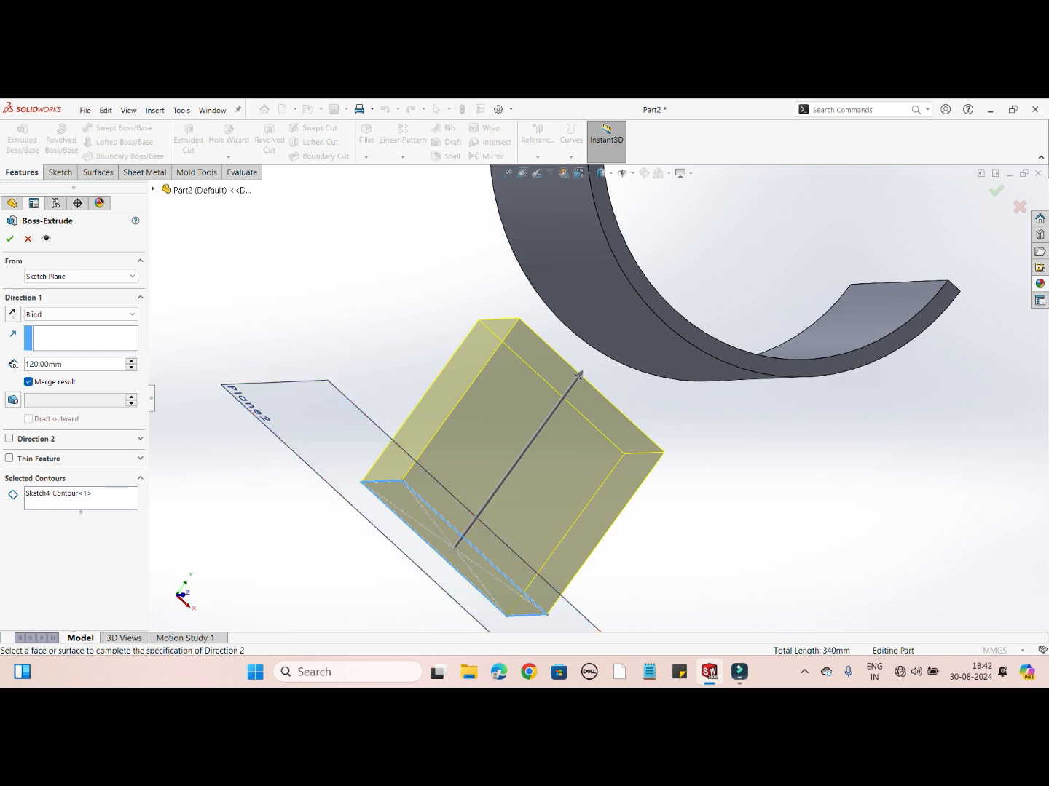
pyautogui.moveTo(575, 430); pyautogui.dragTo(547, 451, button='middle')
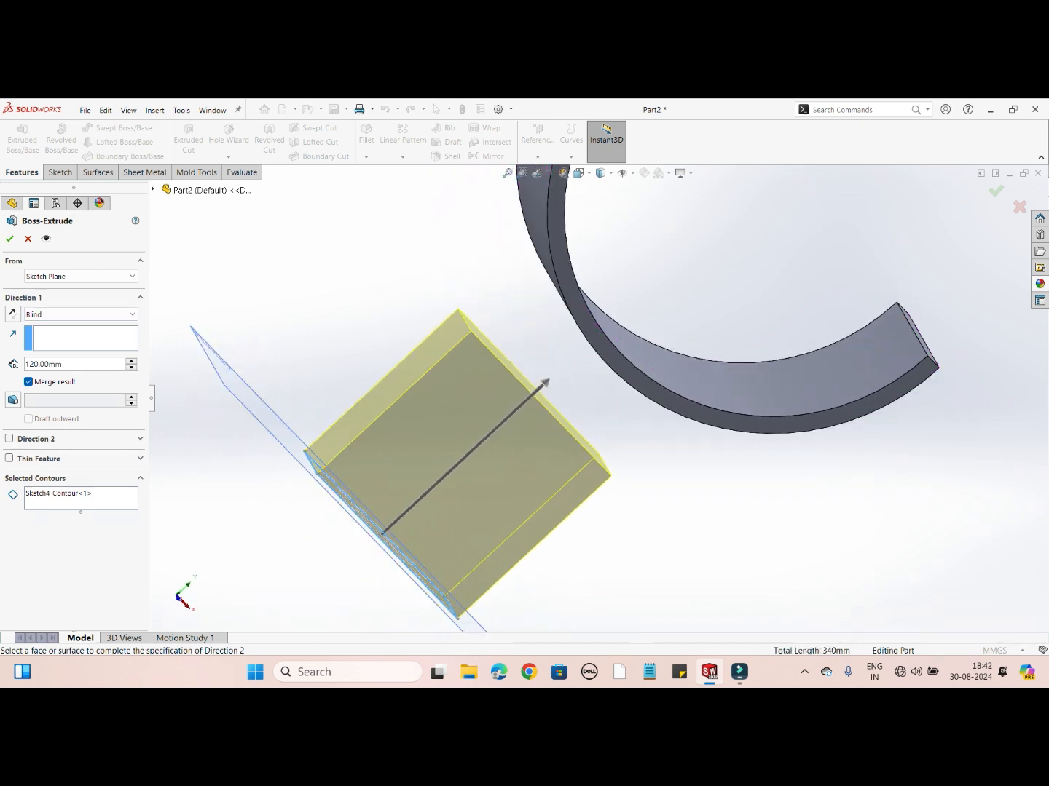
# Try the Up To Surface end condition, extruding the rectangle to the outer curved face of the semicircular body
pyautogui.click(80, 313)
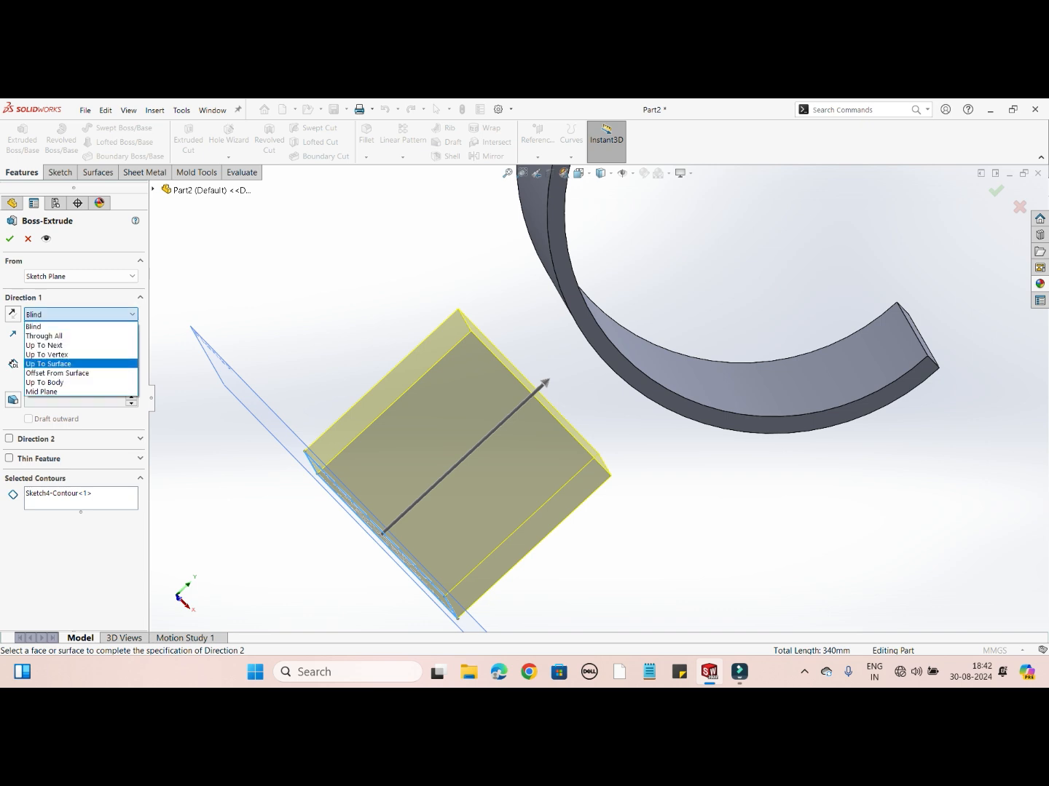
pyautogui.click(48, 363)
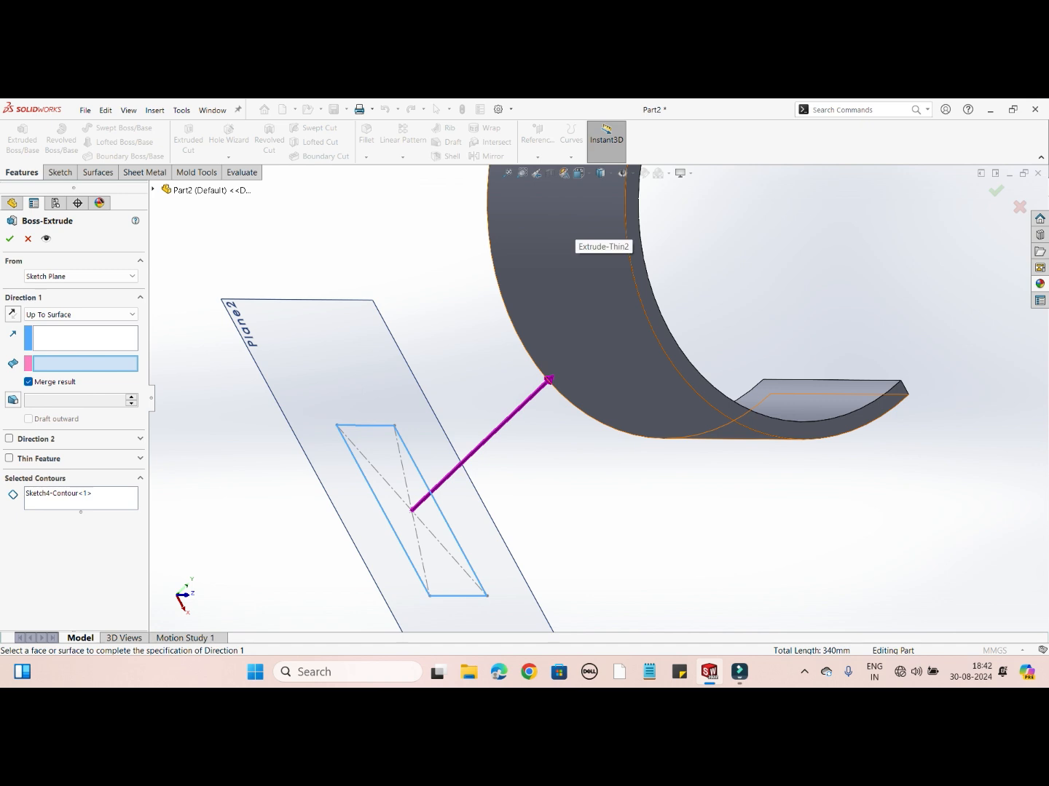
pyautogui.scroll(-3, 621, 301)
pyautogui.scroll(1, 603, 393)
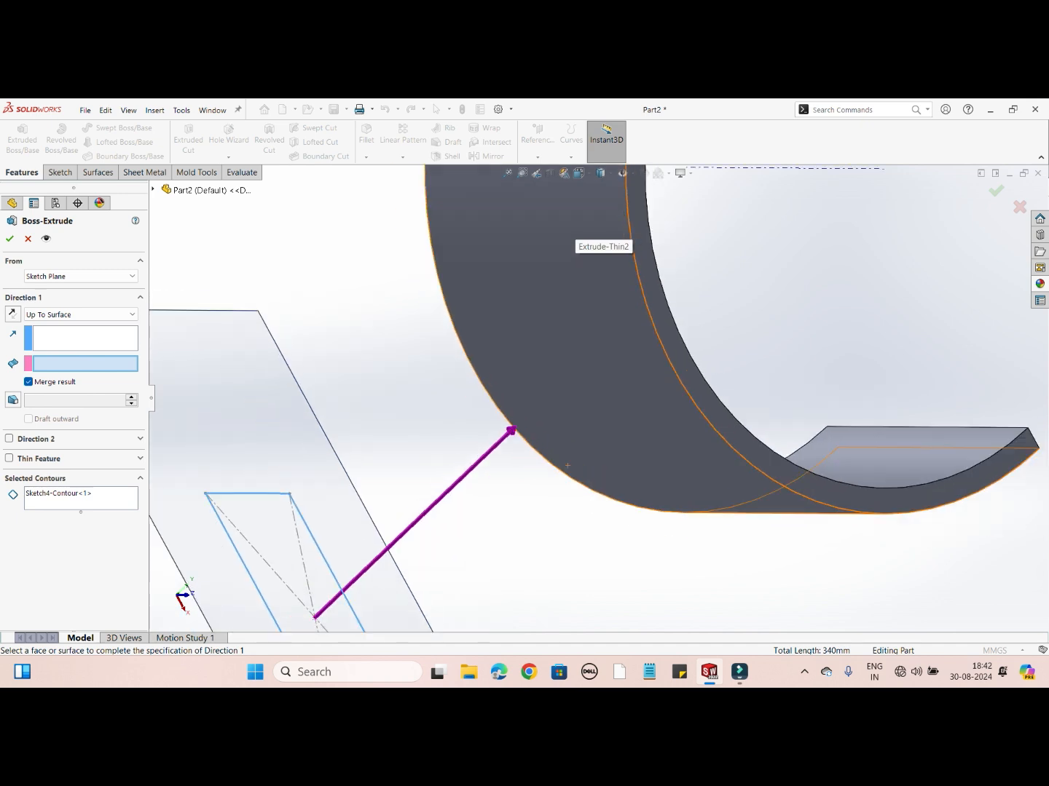
pyautogui.click(567, 466)
pyautogui.scroll(-2, 536, 369)
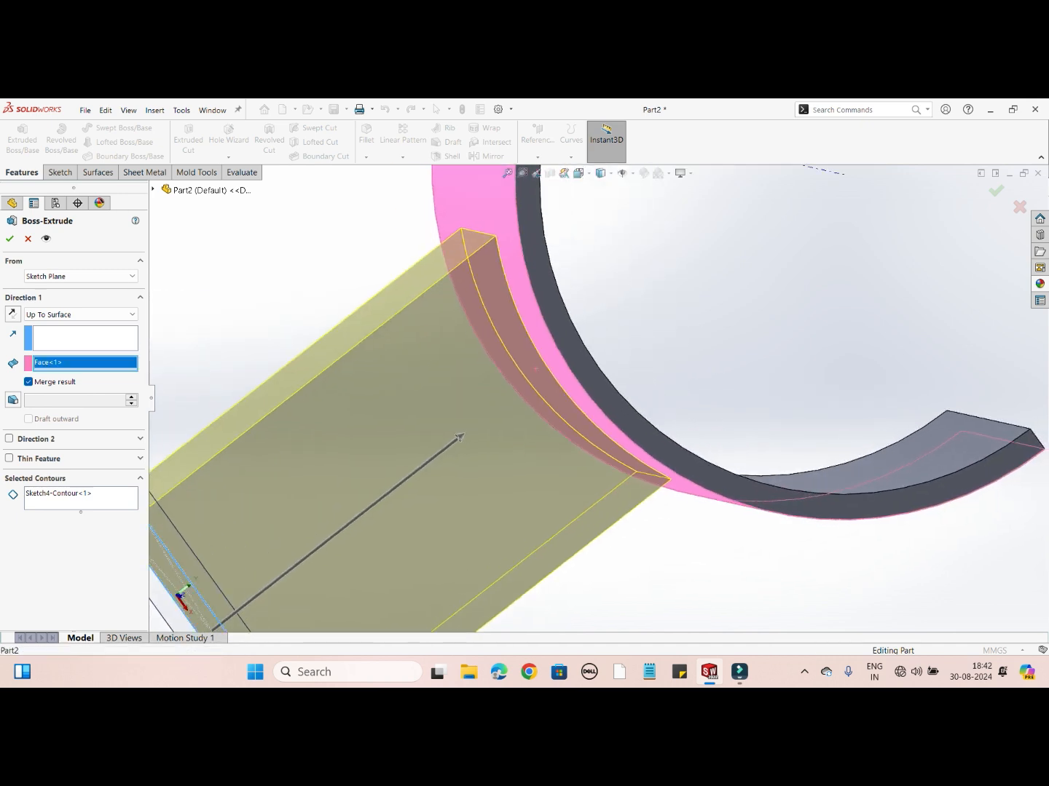
pyautogui.scroll(-1, 536, 370)
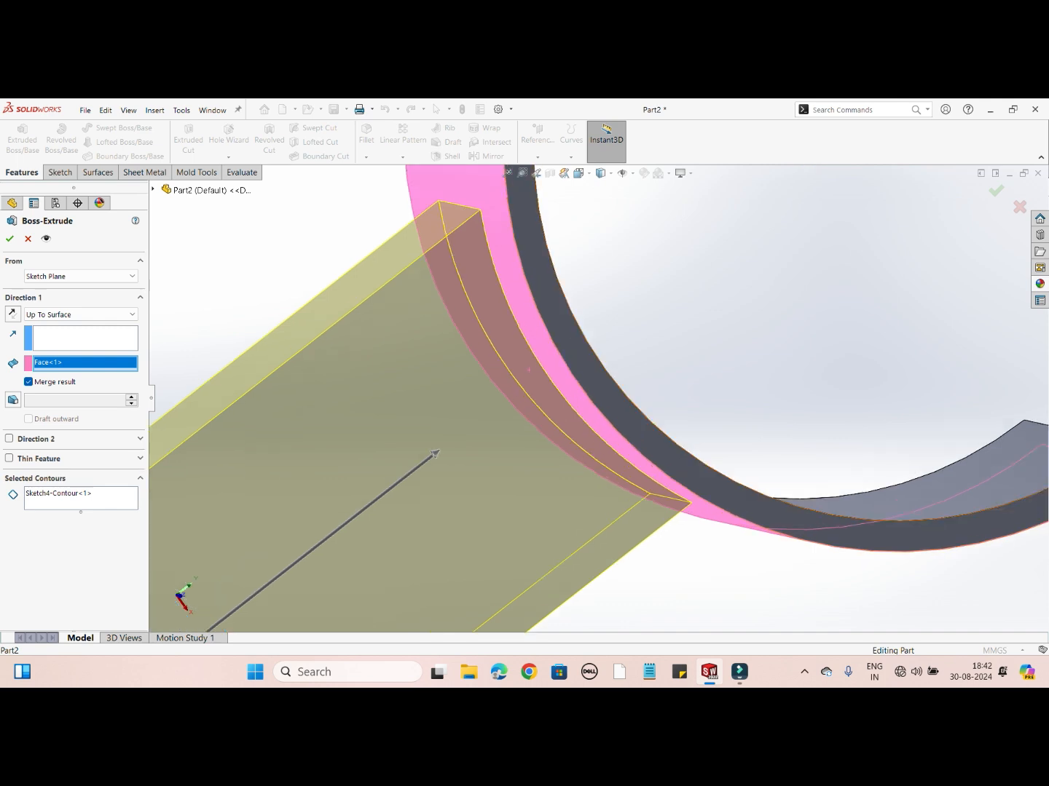
# Switch the end condition back to Blind and extend the extrusion depth to 133 mm toward the curved body
pyautogui.click(81, 315)
pyautogui.click(81, 315)
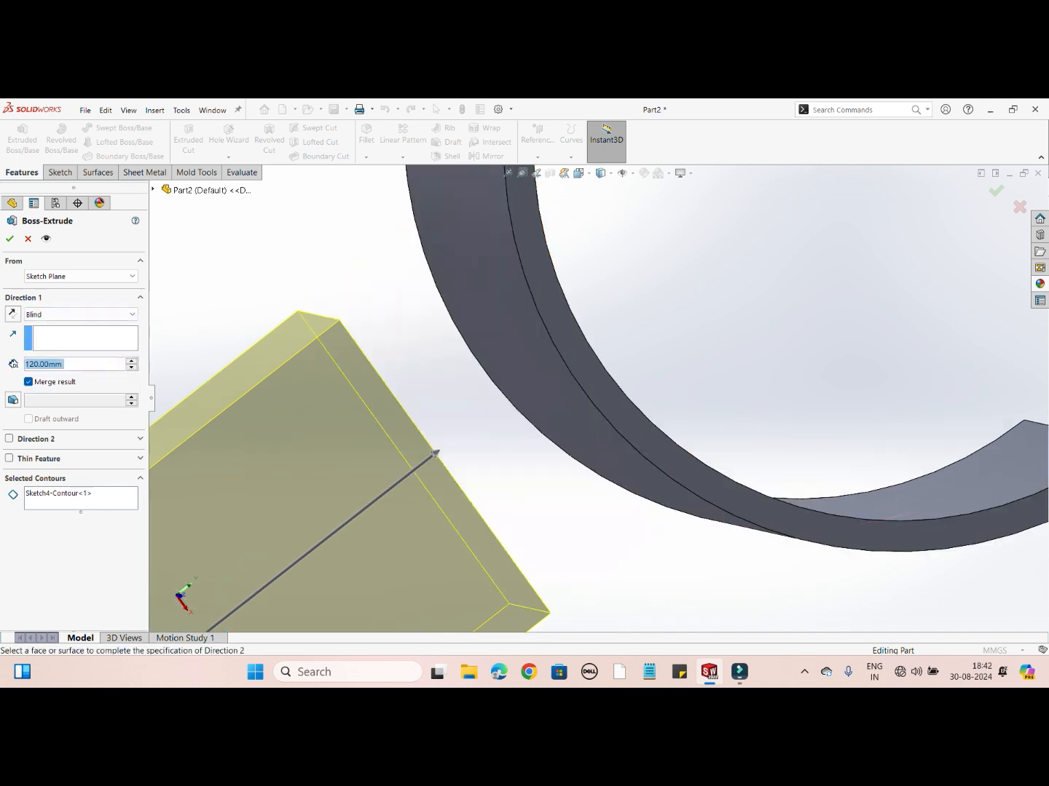
pyautogui.moveTo(554, 363); pyautogui.dragTo(502, 416, button='middle')
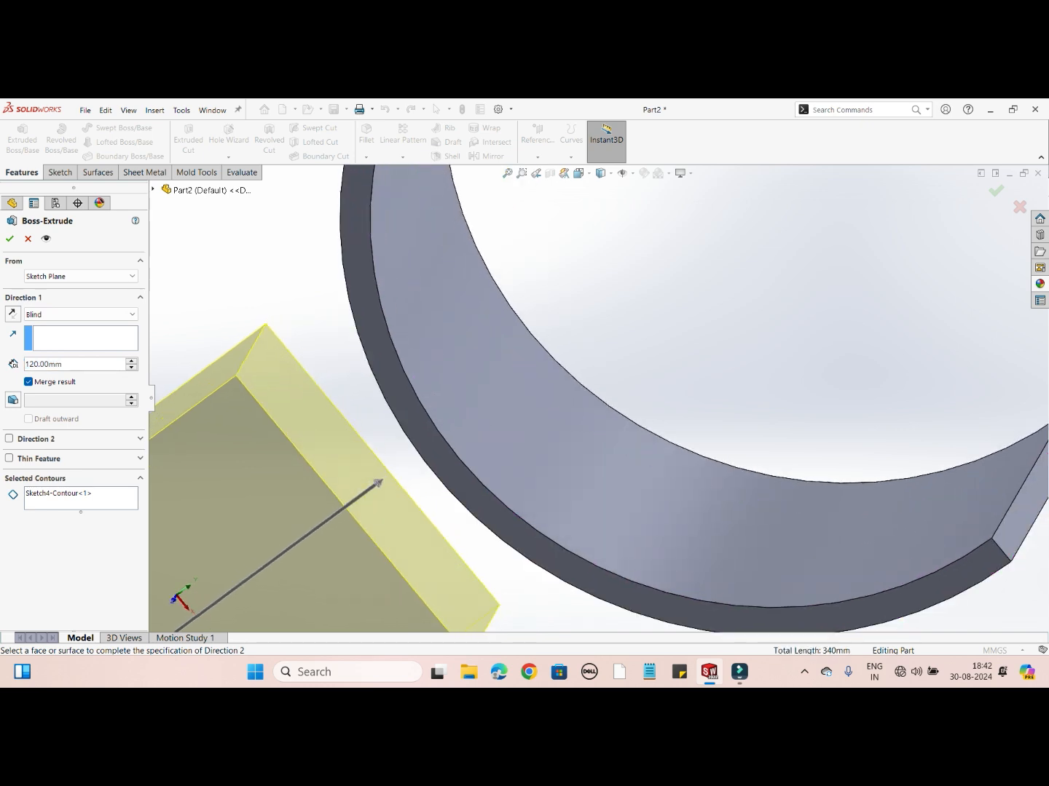
pyautogui.moveTo(378, 482); pyautogui.dragTo(410, 461)
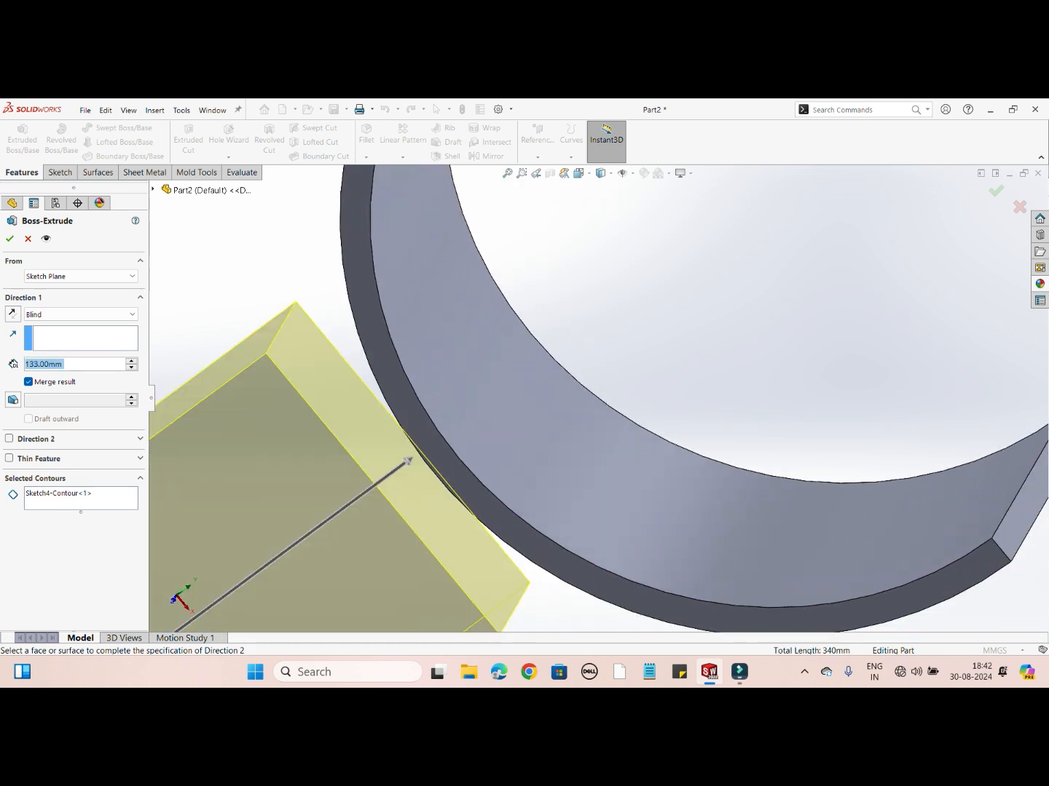
# Set the rectangle extrusion's end condition to Up To Surface, ending it at the outer curved face of the semicircular body
pyautogui.scroll(4, 601, 393)
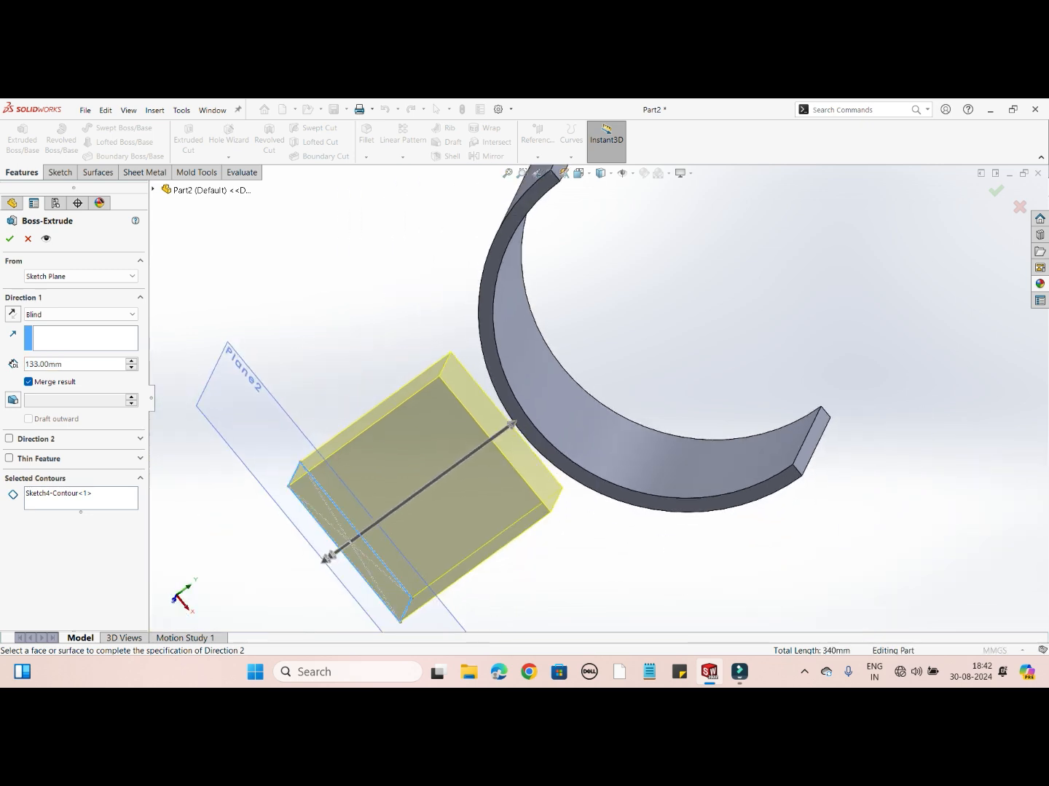
pyautogui.moveTo(512, 428); pyautogui.dragTo(600, 386, button='middle')
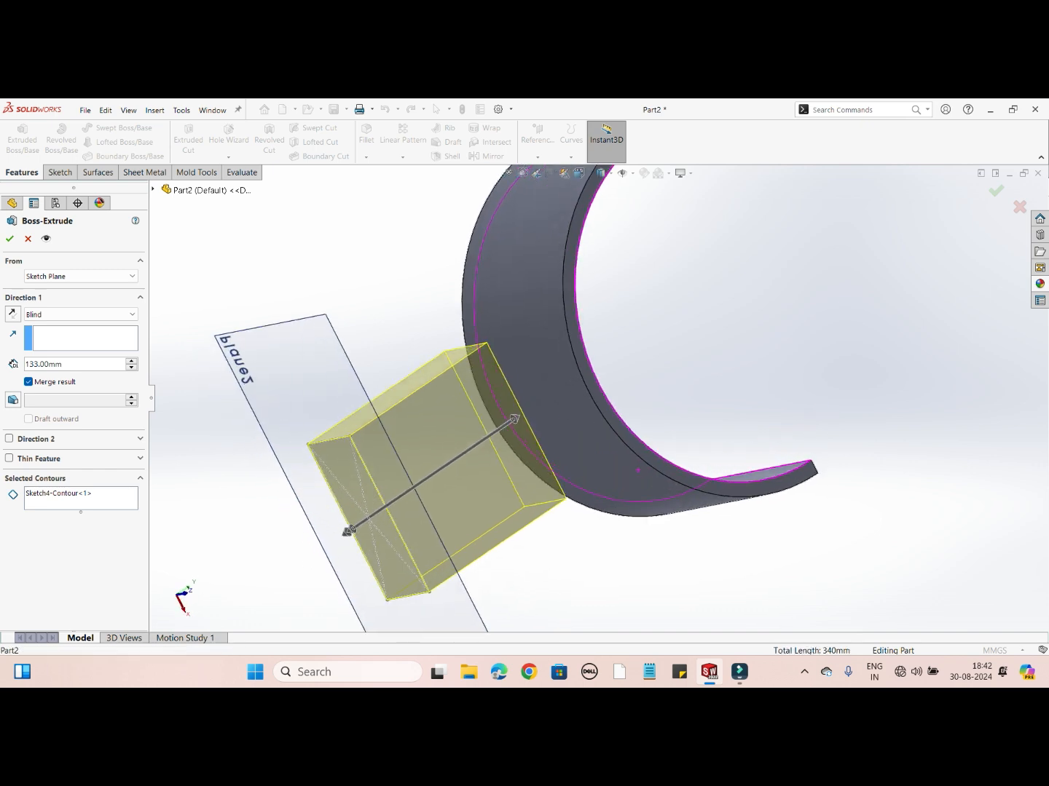
pyautogui.scroll(-3, 585, 315)
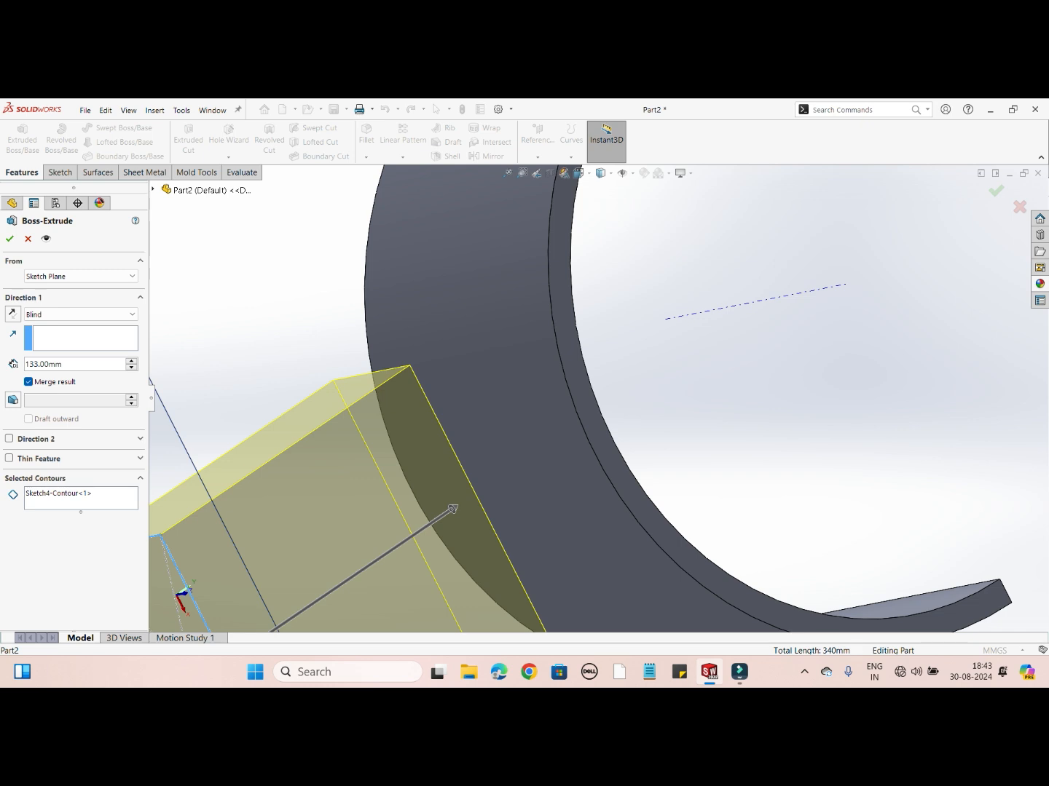
pyautogui.click(82, 315)
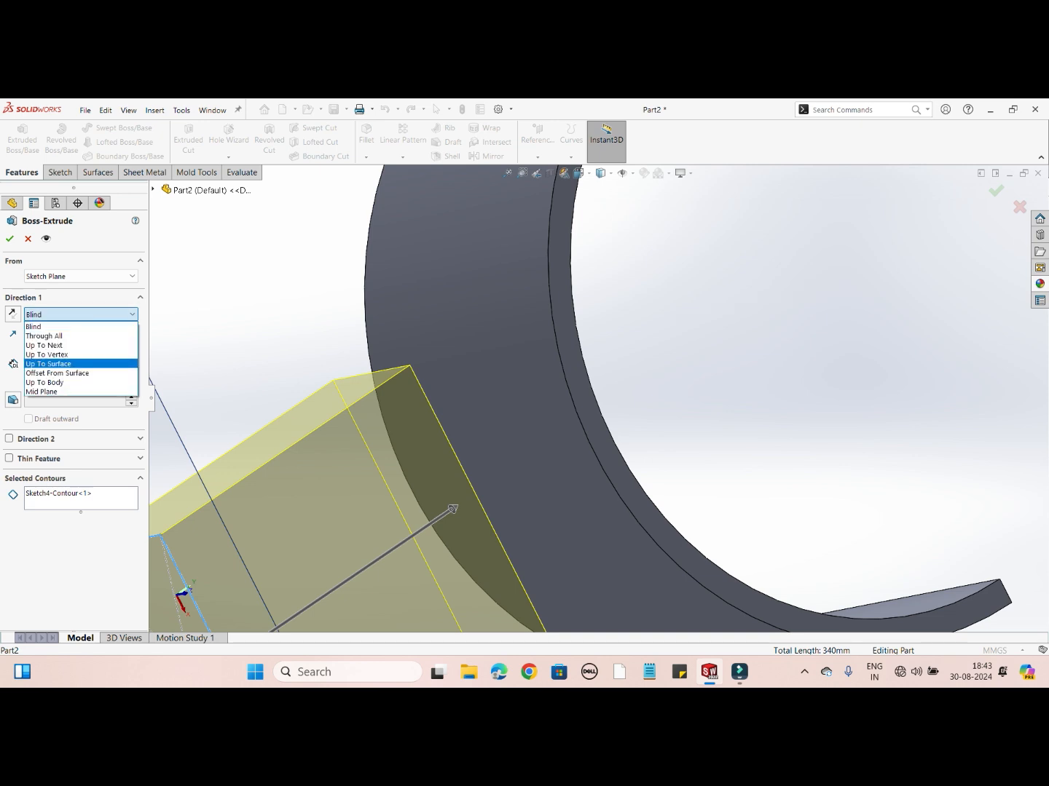
pyautogui.click(49, 363)
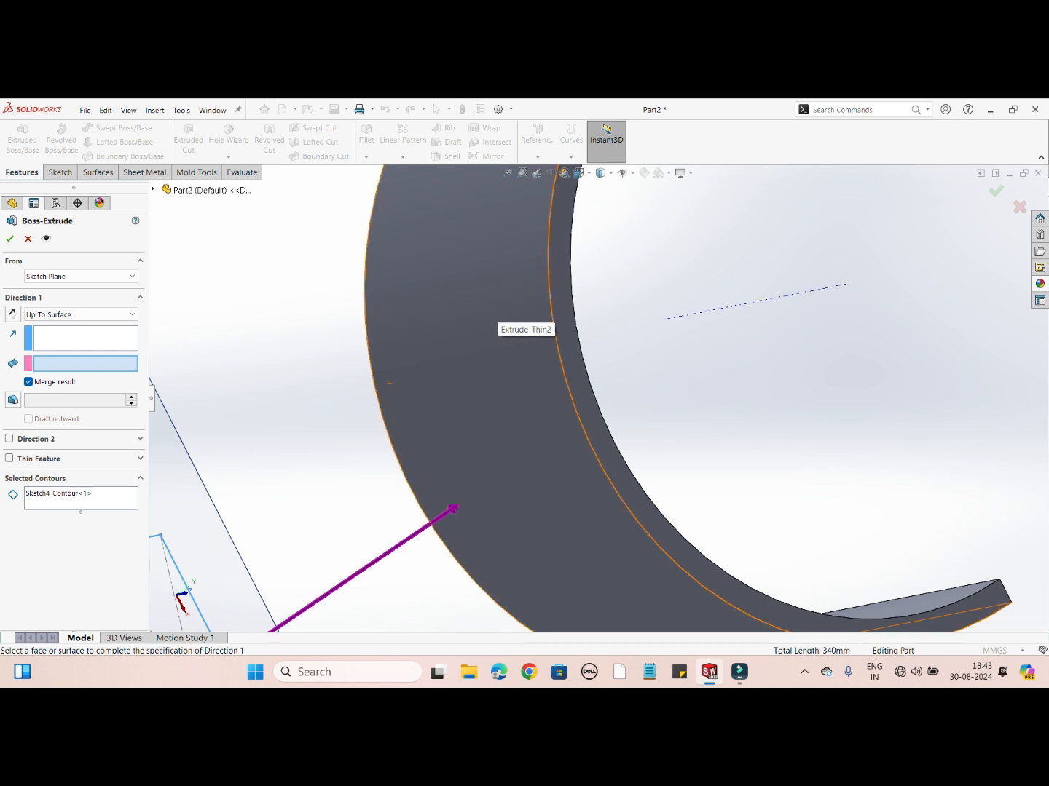
pyautogui.click(494, 320)
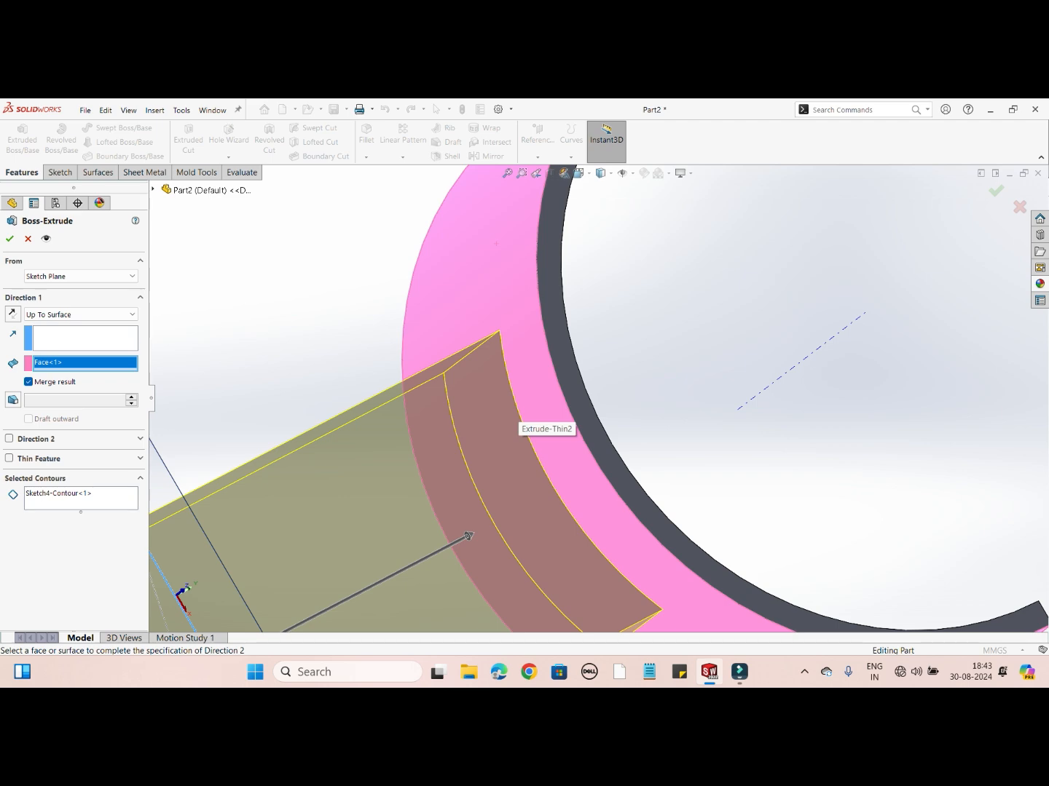
# Examine from several sides how the extrusion meets the curved outer face, and accept the extrusion
pyautogui.scroll(3, 516, 413)
pyautogui.moveTo(515, 415); pyautogui.dragTo(638, 285, button='middle')
pyautogui.scroll(-3, 597, 510)
pyautogui.scroll(5, 597, 510)
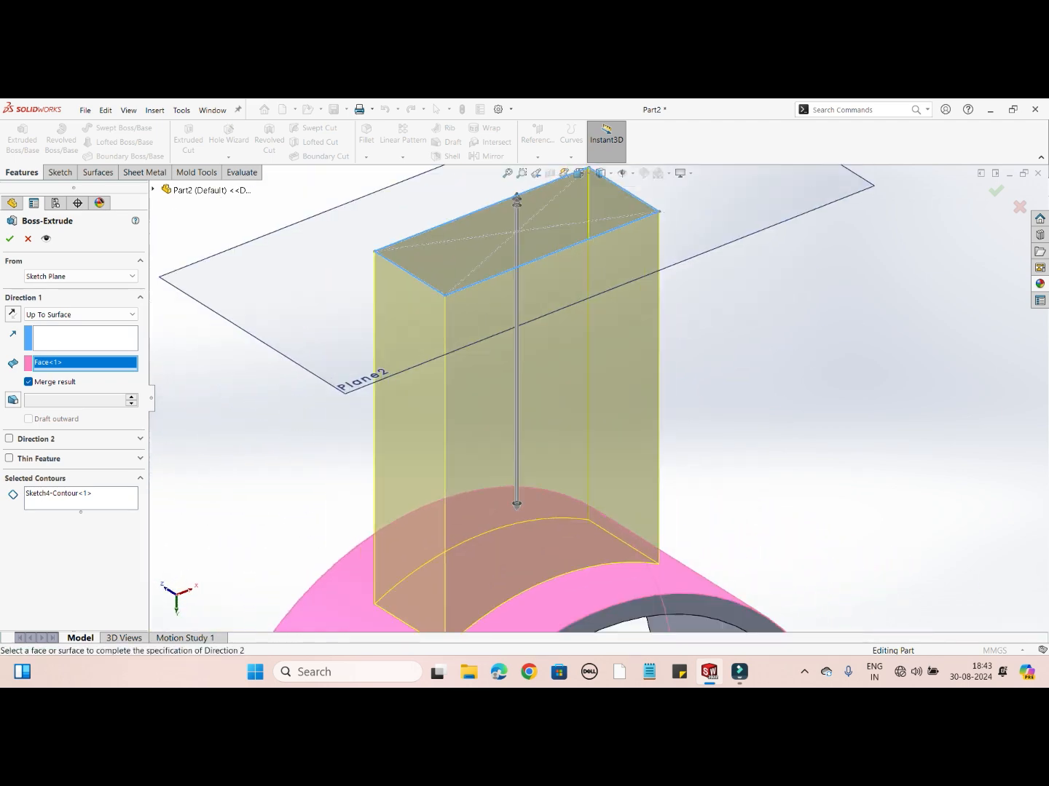
pyautogui.scroll(-3, 571, 546)
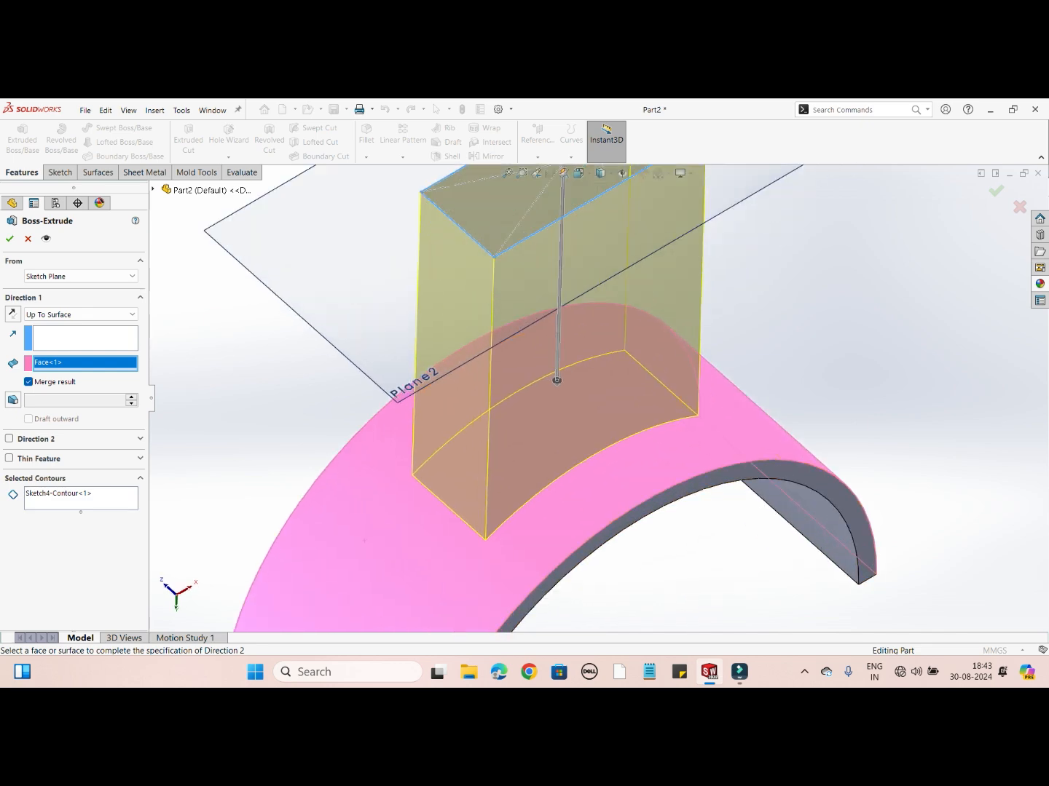
pyautogui.scroll(2, 625, 383)
pyautogui.moveTo(687, 458); pyautogui.dragTo(655, 566, button='middle')
pyautogui.scroll(3, 625, 531)
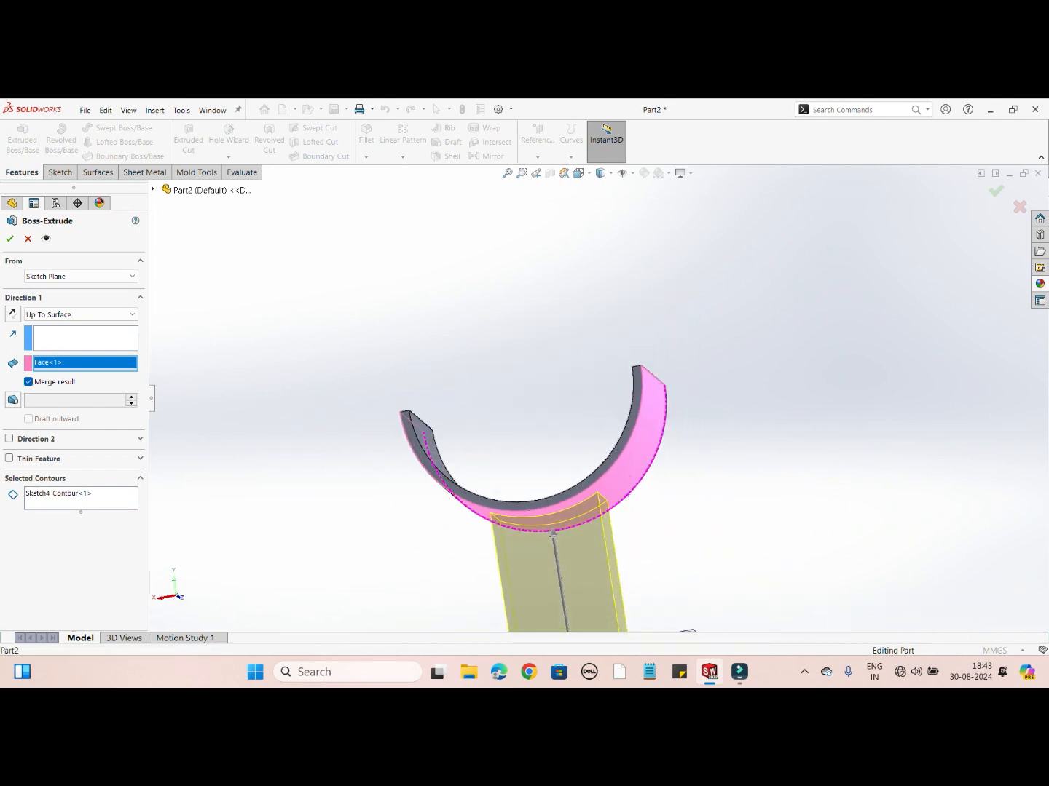
pyautogui.scroll(-1, 655, 568)
pyautogui.scroll(-2, 524, 474)
pyautogui.moveTo(568, 480); pyautogui.dragTo(540, 473, button='middle')
pyautogui.scroll(-3, 500, 477)
pyautogui.moveTo(614, 398); pyautogui.dragTo(469, 408, button='middle')
pyautogui.scroll(4, 611, 411)
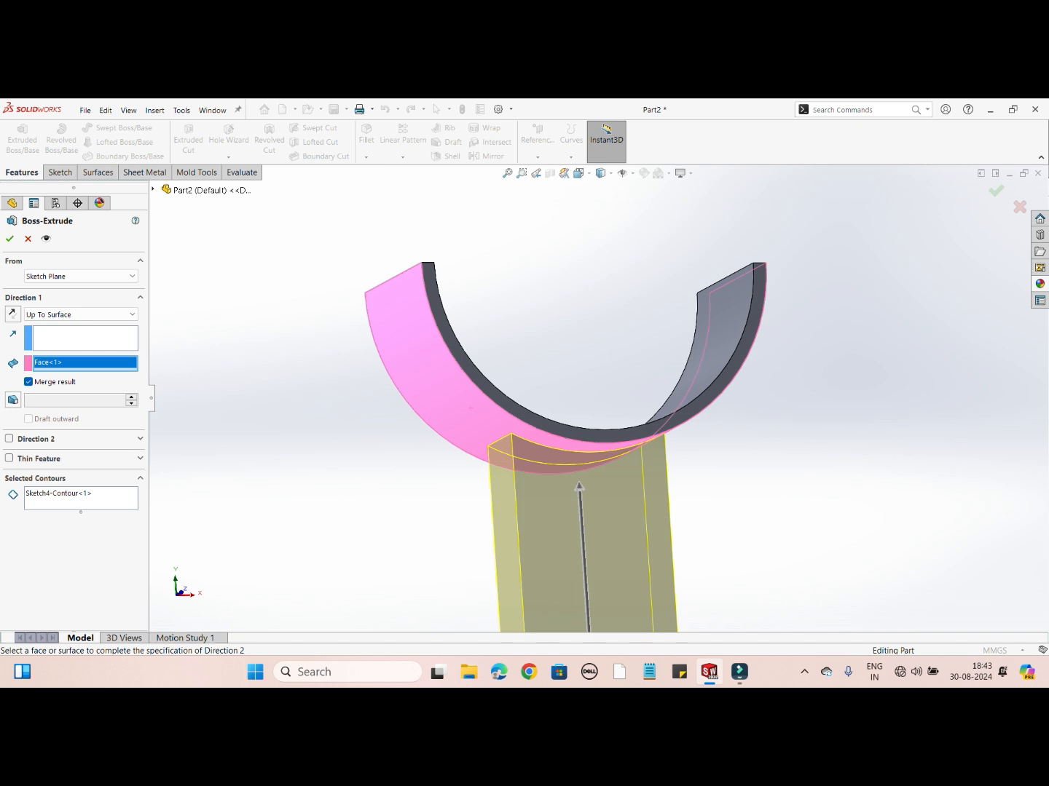
pyautogui.click(9, 240)
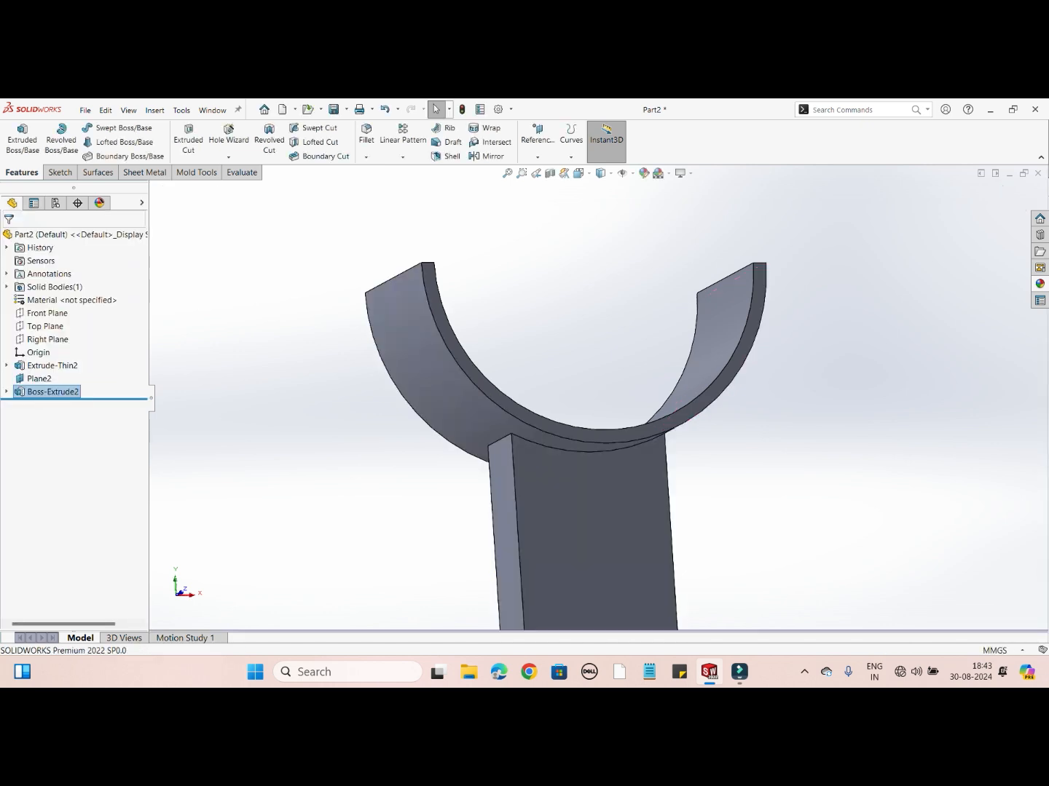
pyautogui.click(803, 672)
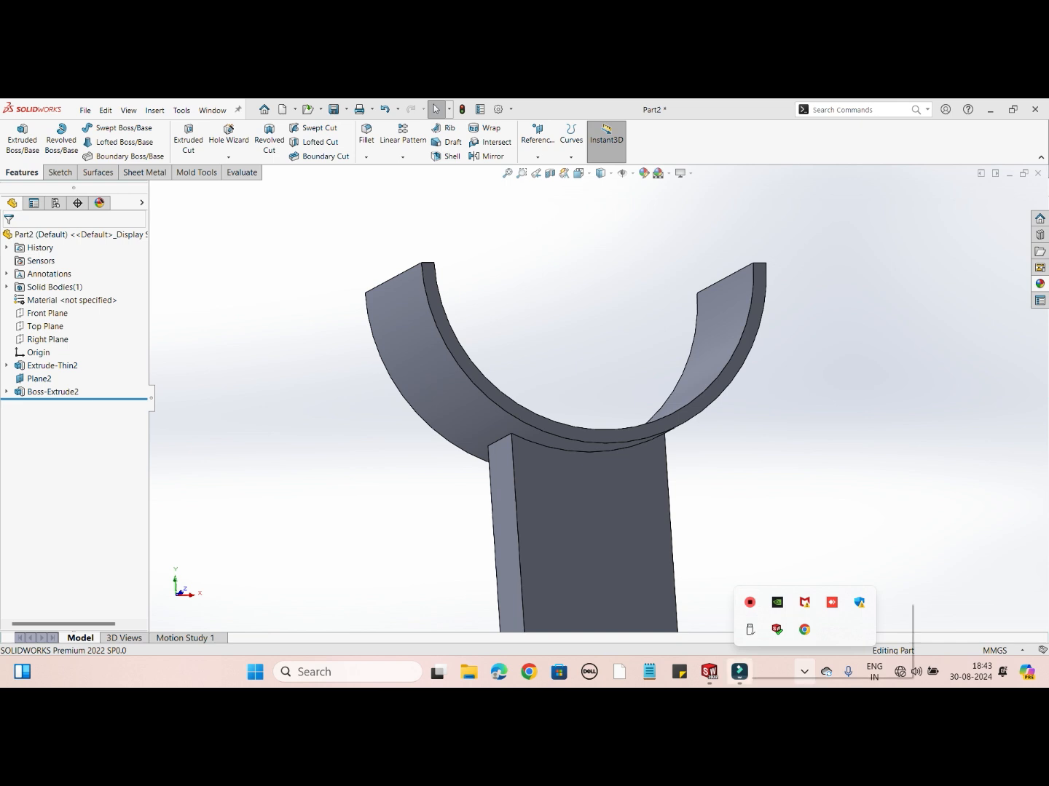
pyautogui.rightClick(750, 602)
pyautogui.click(786, 630)
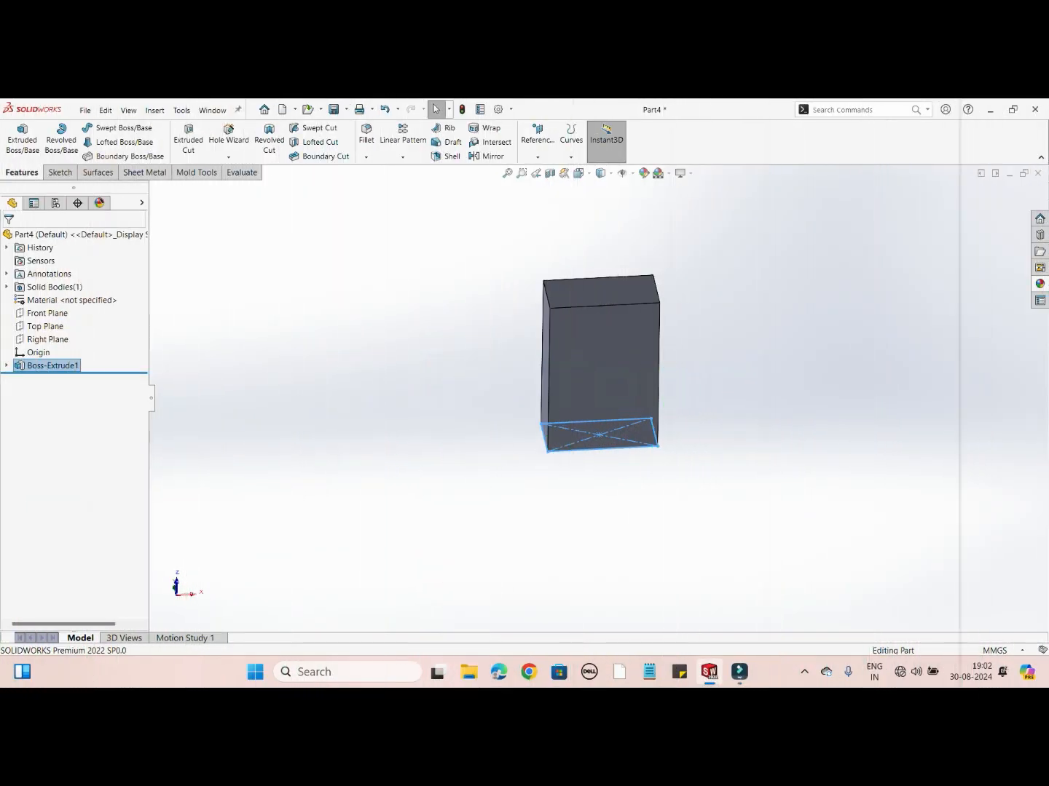
# Undo the boss extrusion so that only the rectangle sketch is left in the part
pyautogui.hotkey('ctrl', 'z')
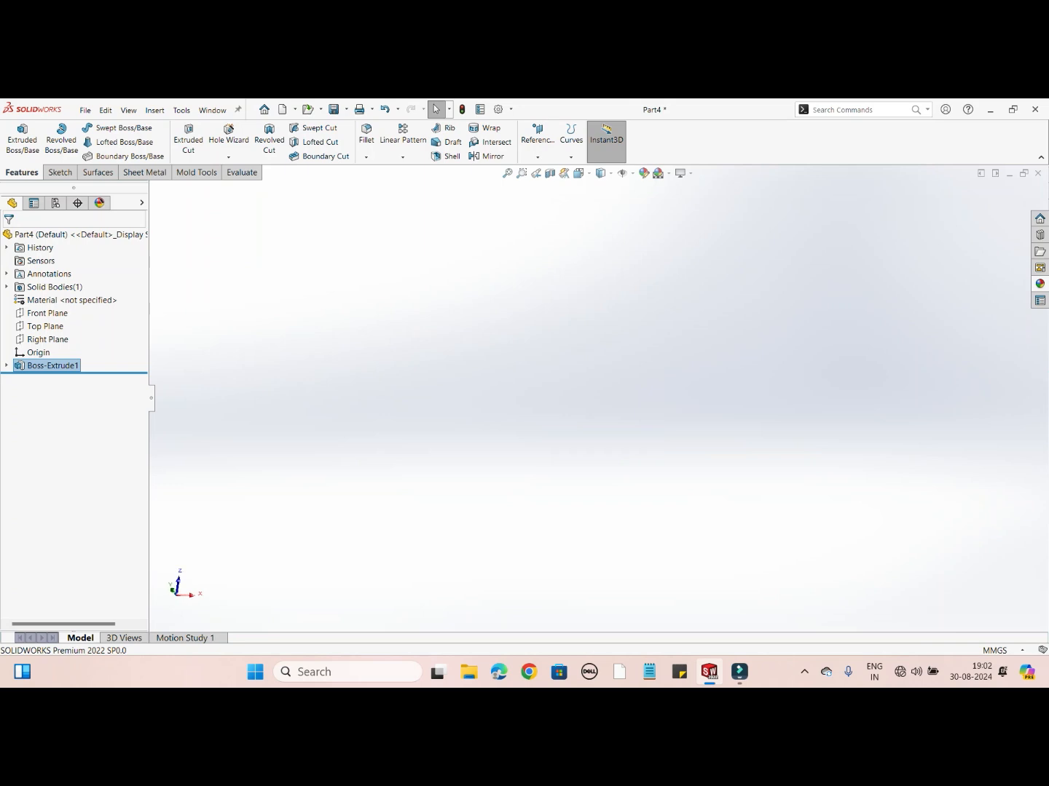
pyautogui.moveTo(557, 364)
pyautogui.mouseDown(button='middle')
pyautogui.moveTo(597, 343)
pyautogui.moveTo(622, 354)
pyautogui.mouseUp(button='middle')
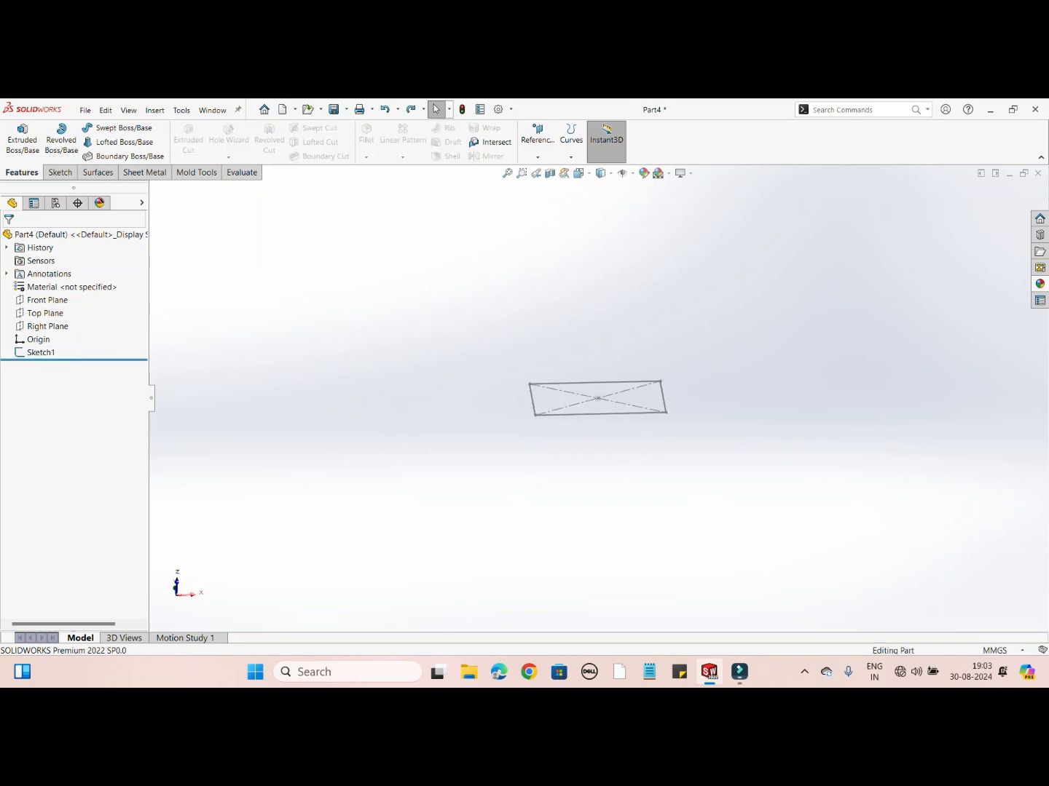
pyautogui.scroll(-3, 623, 354)
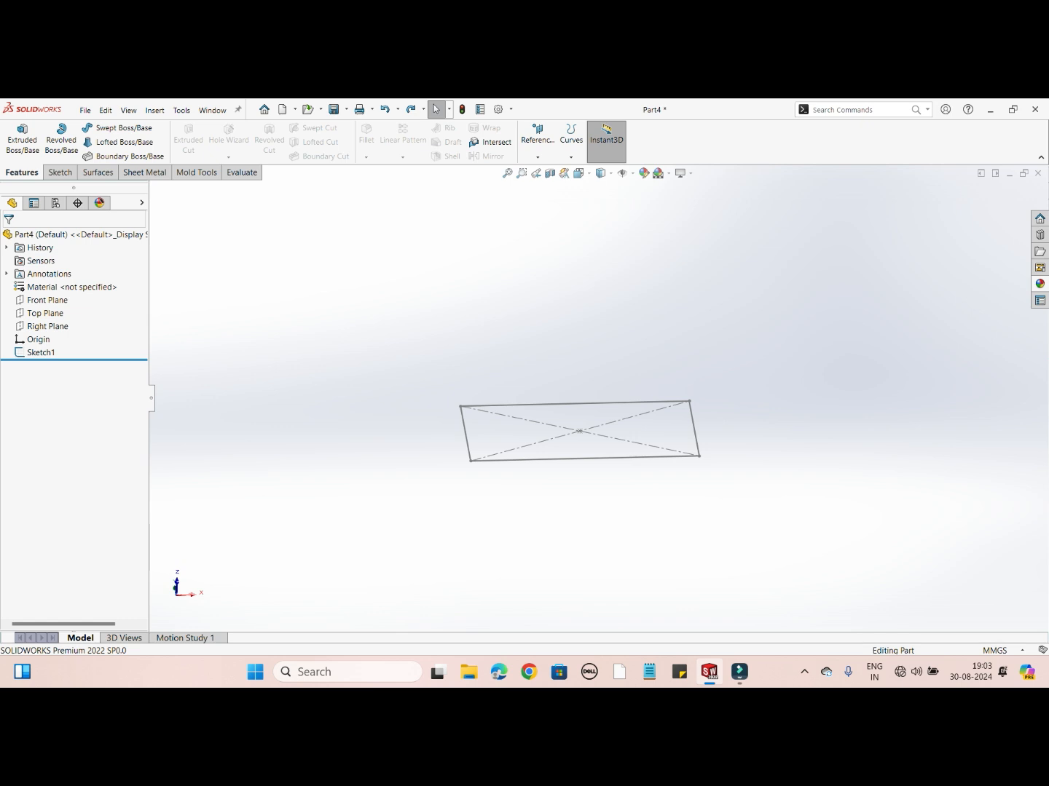
pyautogui.click(23, 138)
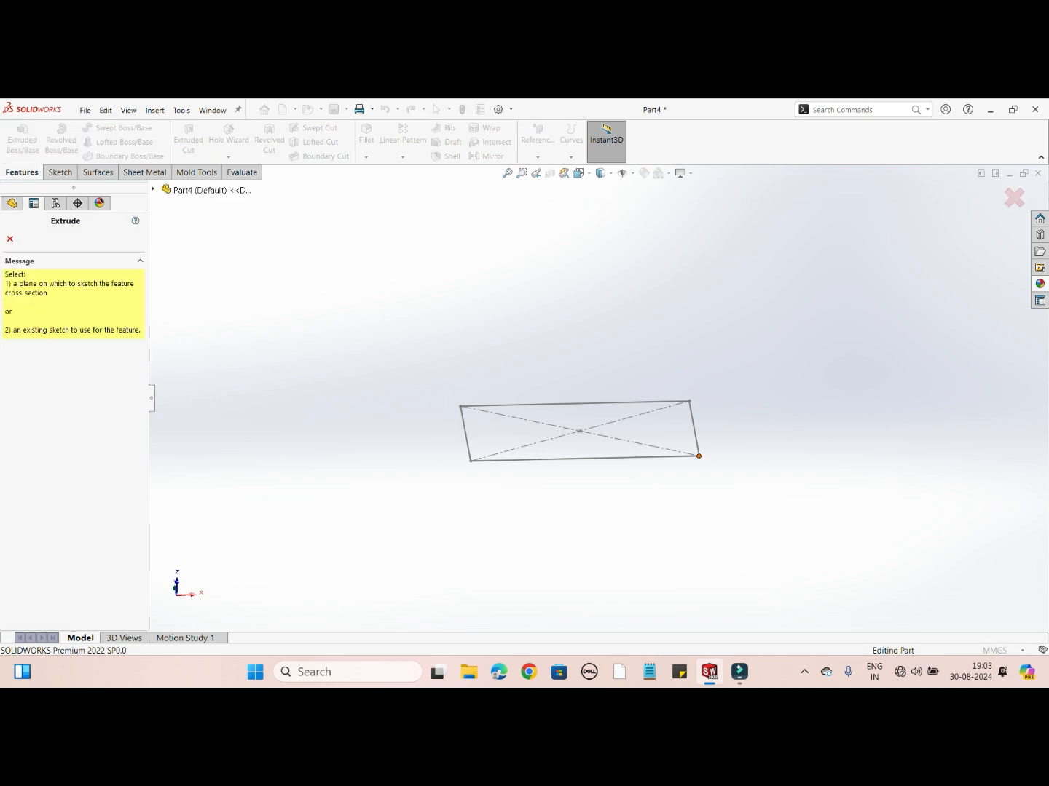
pyautogui.click(583, 458)
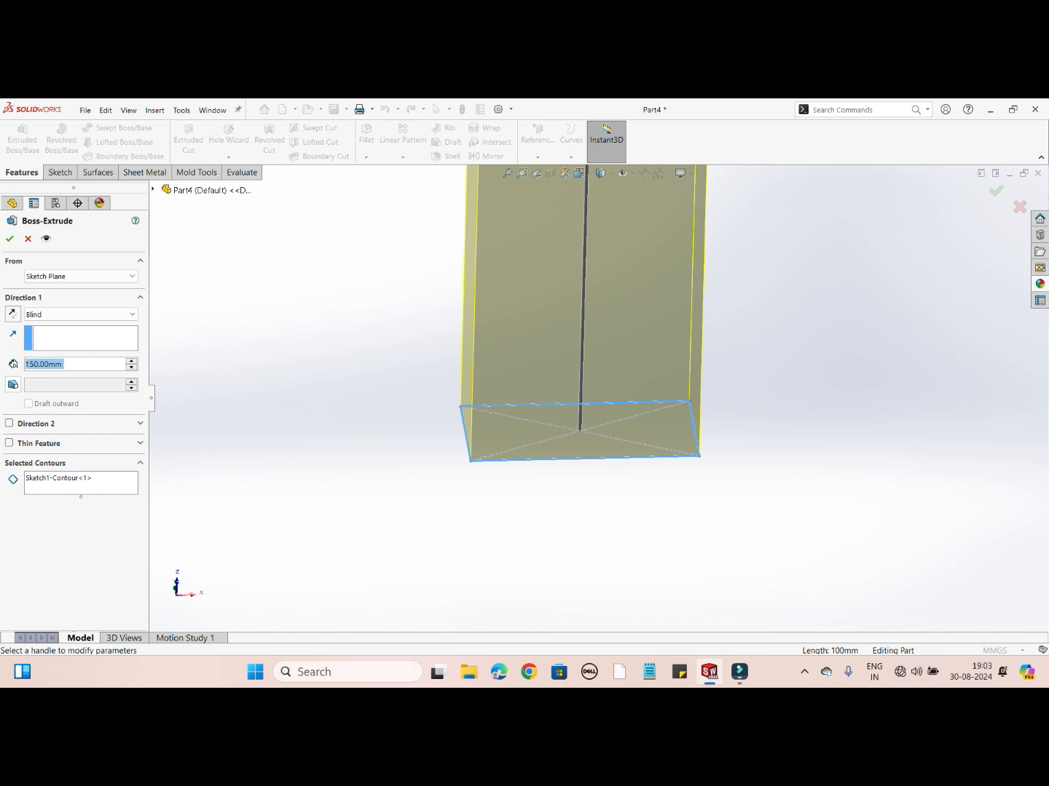
pyautogui.click(81, 314)
pyautogui.click(73, 325)
pyautogui.scroll(4, 598, 398)
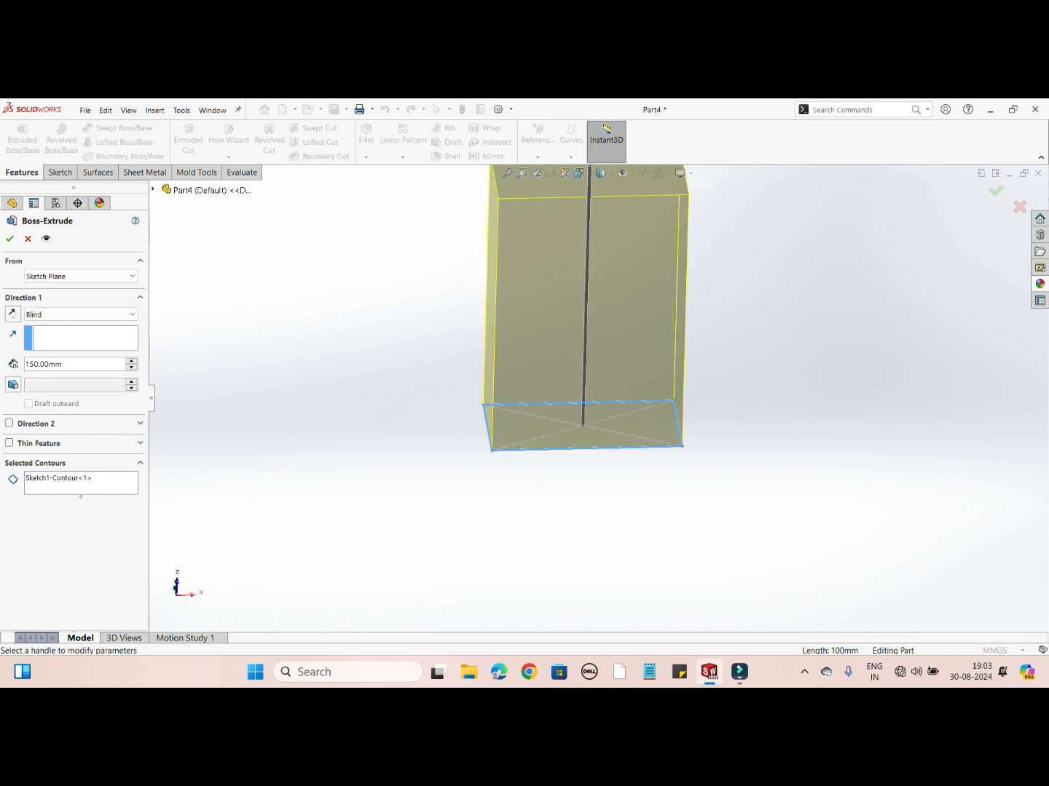
pyautogui.moveTo(597, 364); pyautogui.dragTo(533, 374, button='middle')
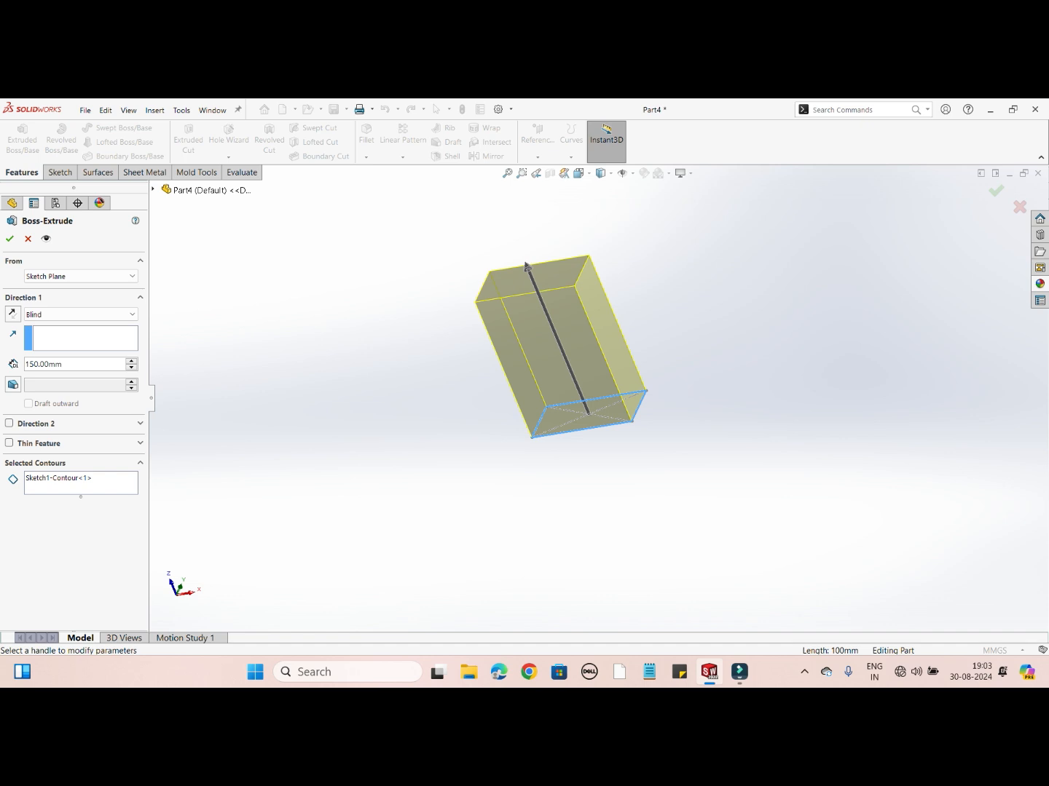
pyautogui.click(28, 239)
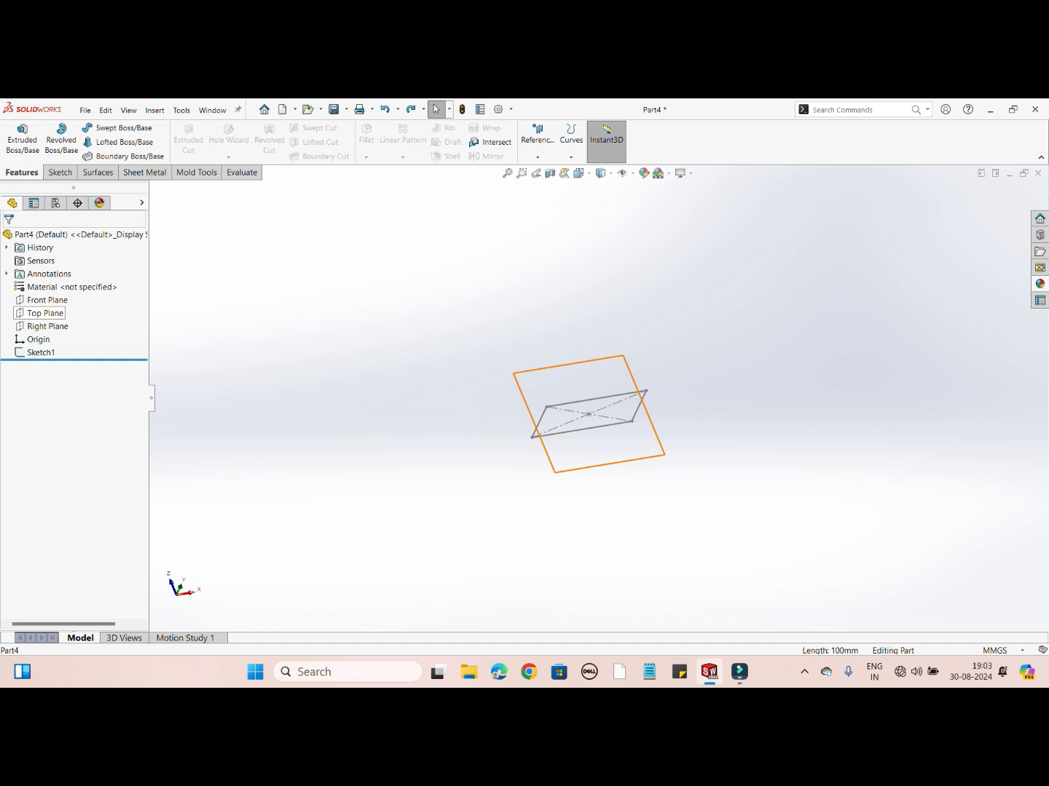
# On the Top Plane, sketch a slanted line about 124 mm long from the origin, at about 53° to the horizontal
pyautogui.rightClick(45, 313)
pyautogui.click(64, 299)
pyautogui.scroll(3, 646, 376)
pyautogui.scroll(-2, 660, 390)
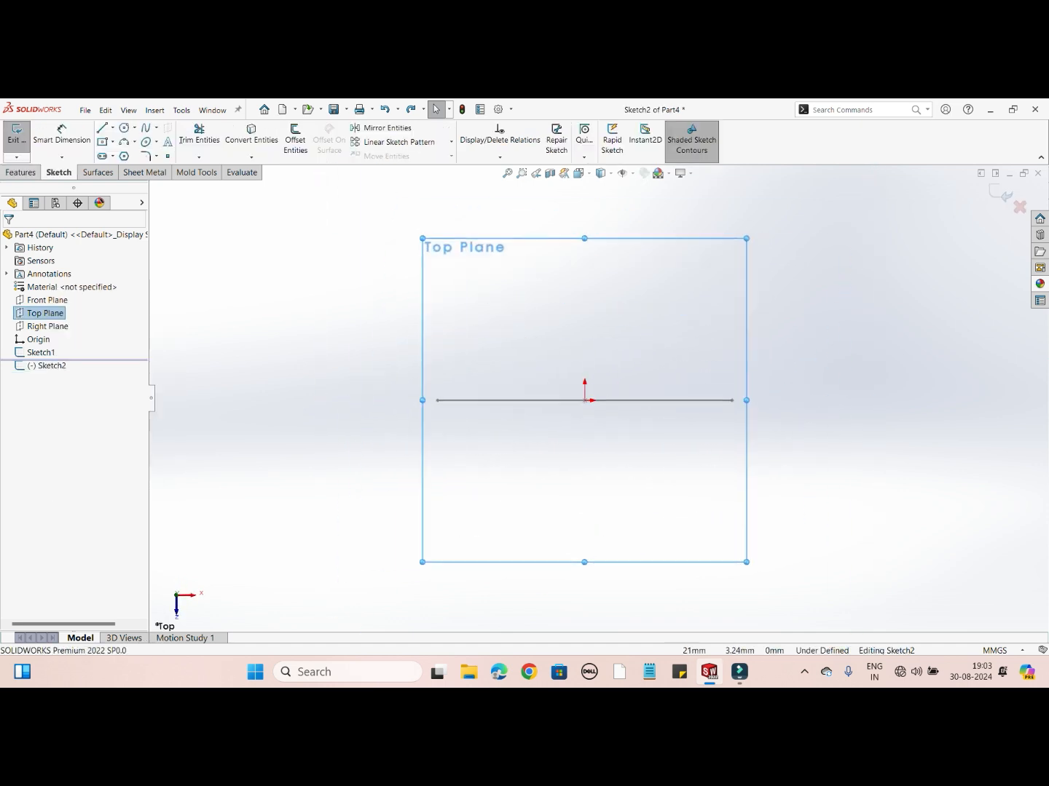
pyautogui.click(103, 128)
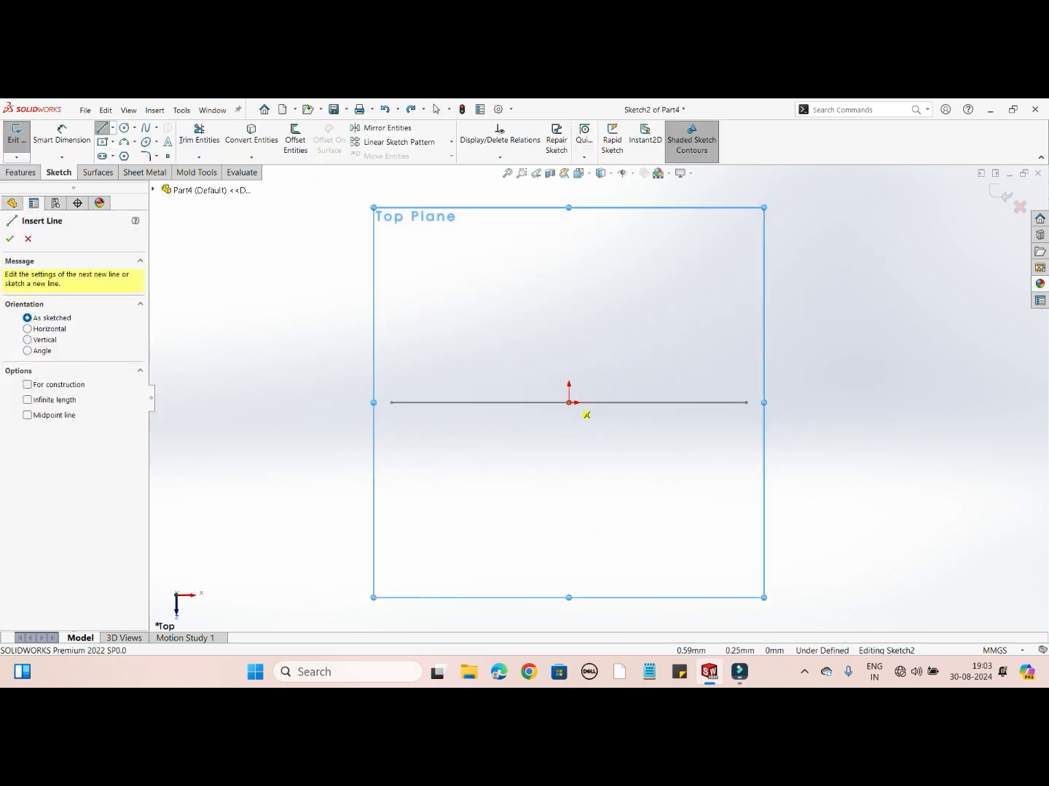
pyautogui.click(570, 401)
pyautogui.scroll(2, 586, 414)
pyautogui.click(732, 196)
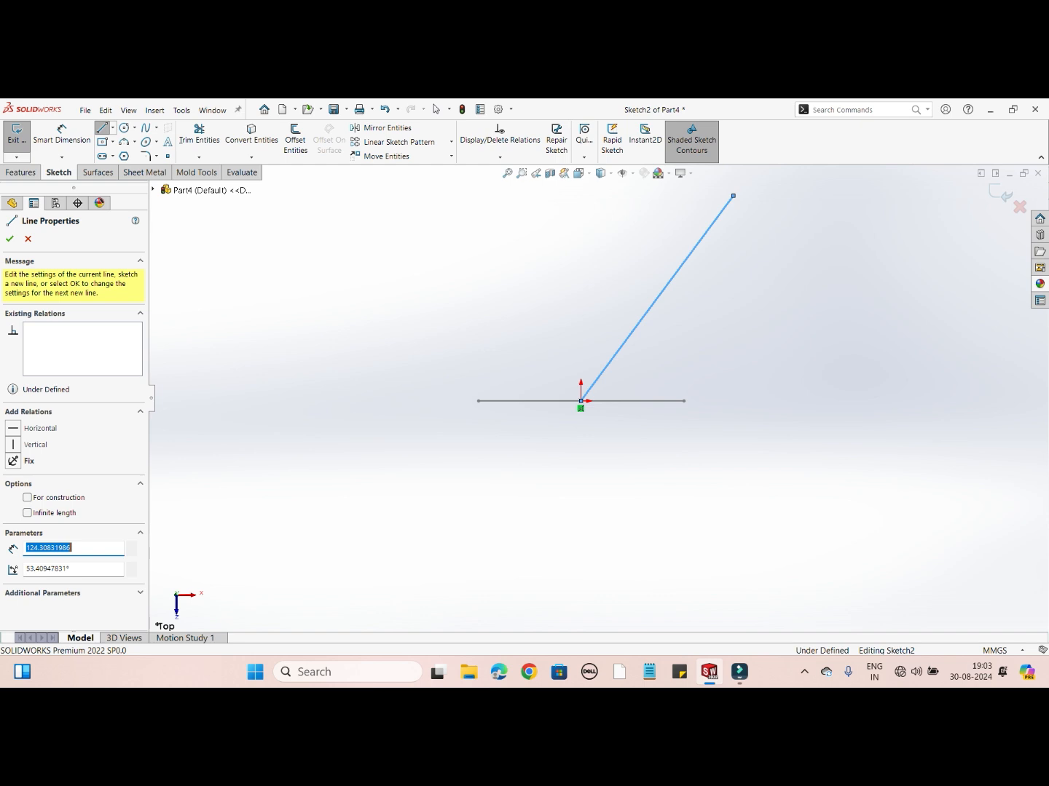
pyautogui.rightClick(742, 203)
pyautogui.press('Escape')
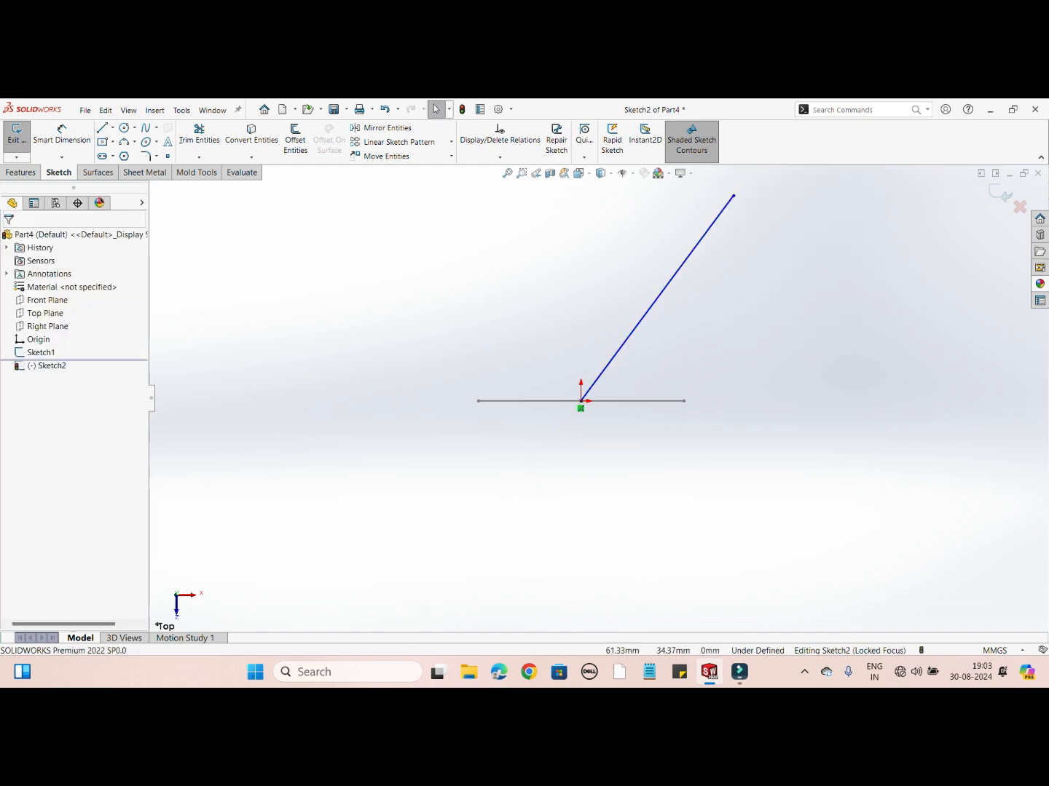
# Dimension the angle between the slanted line and the rectangle sketch as 45°, and exit the sketch
pyautogui.click(63, 135)
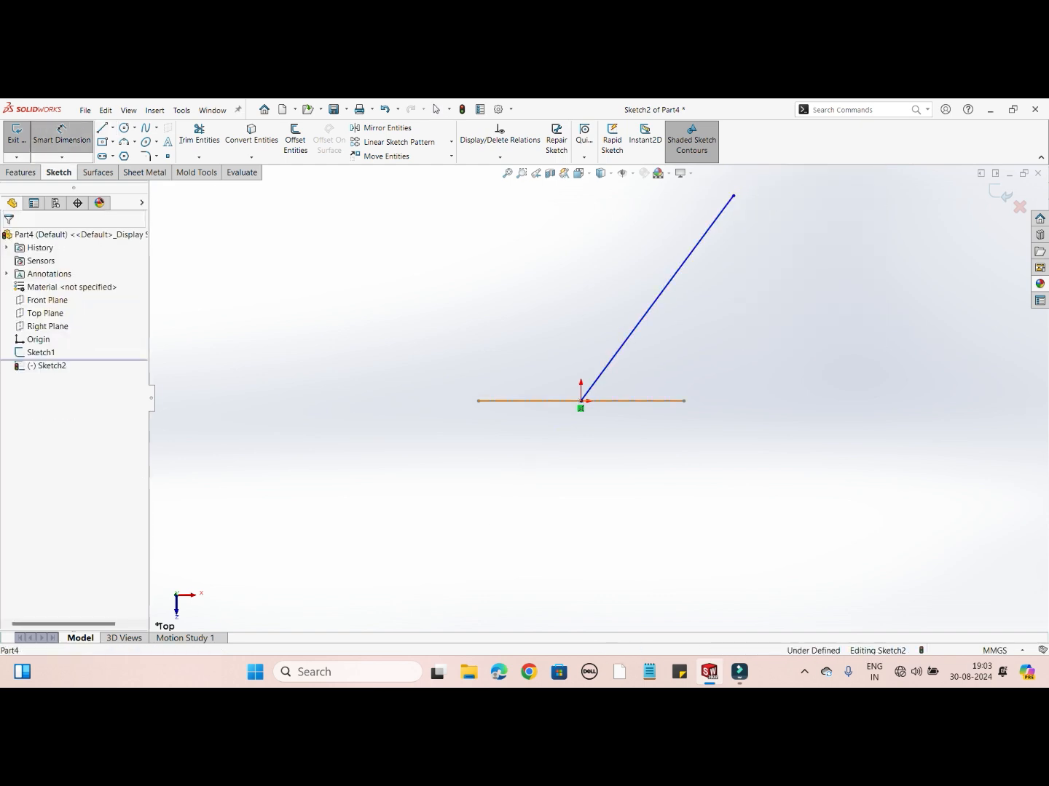
pyautogui.click(633, 400)
pyautogui.click(645, 321)
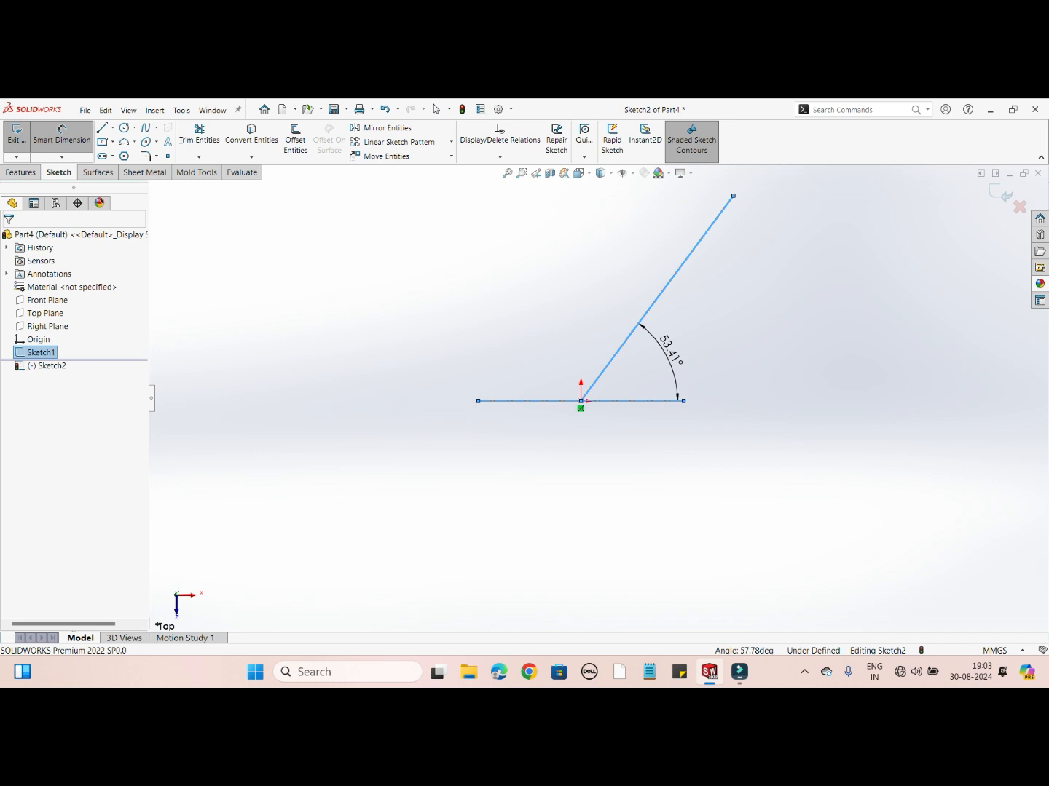
pyautogui.click(678, 399)
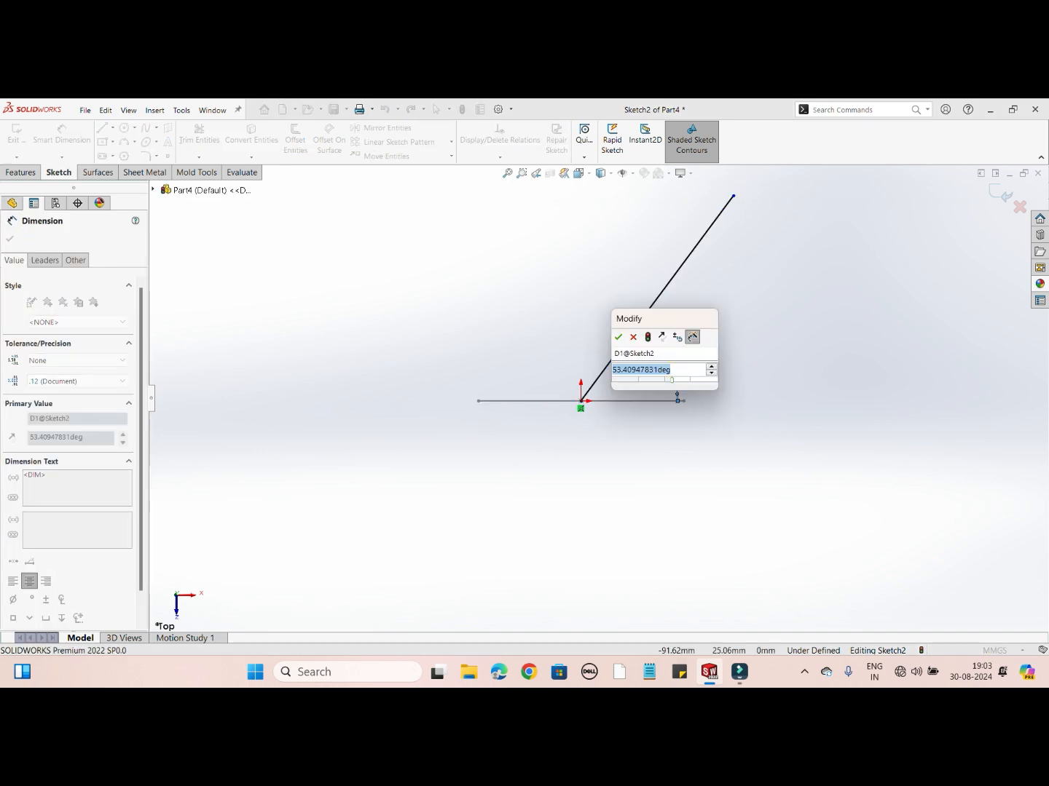
pyautogui.write('45')
pyautogui.press('Return')
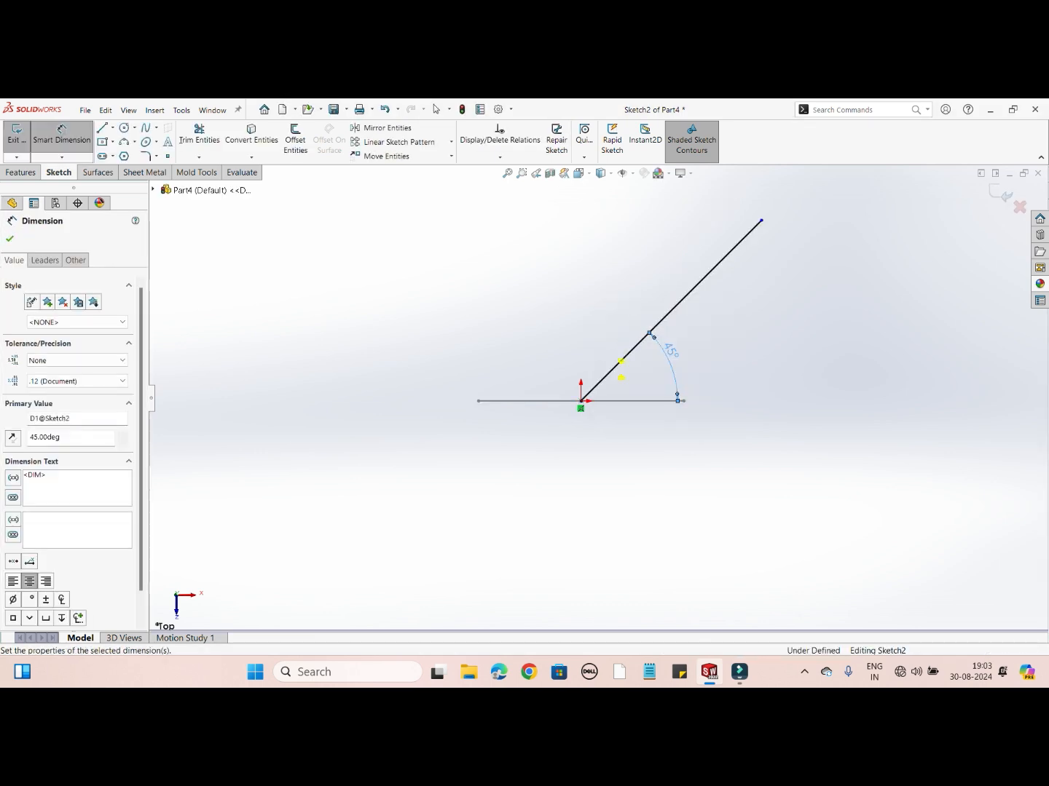
pyautogui.click(10, 239)
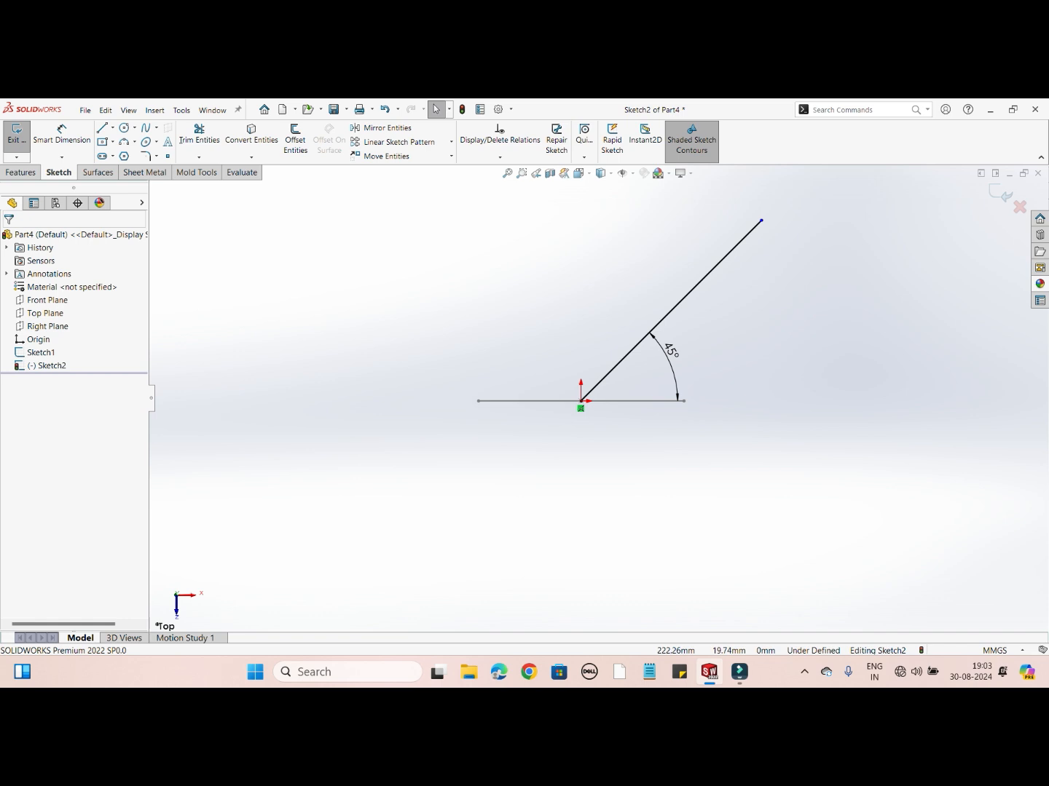
pyautogui.moveTo(895, 395)
pyautogui.mouseDown(button='middle')
pyautogui.moveTo(907, 431)
pyautogui.moveTo(885, 451)
pyautogui.mouseUp(button='middle')
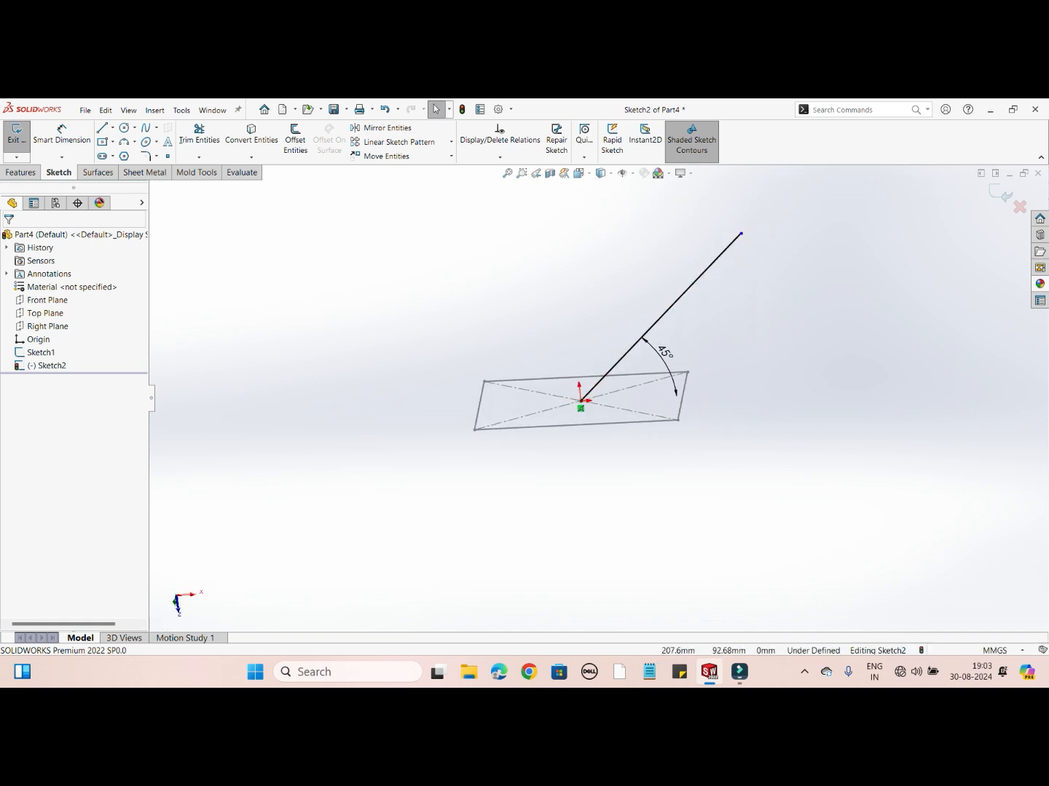
pyautogui.click(999, 193)
pyautogui.moveTo(808, 408); pyautogui.dragTo(834, 408, button='middle')
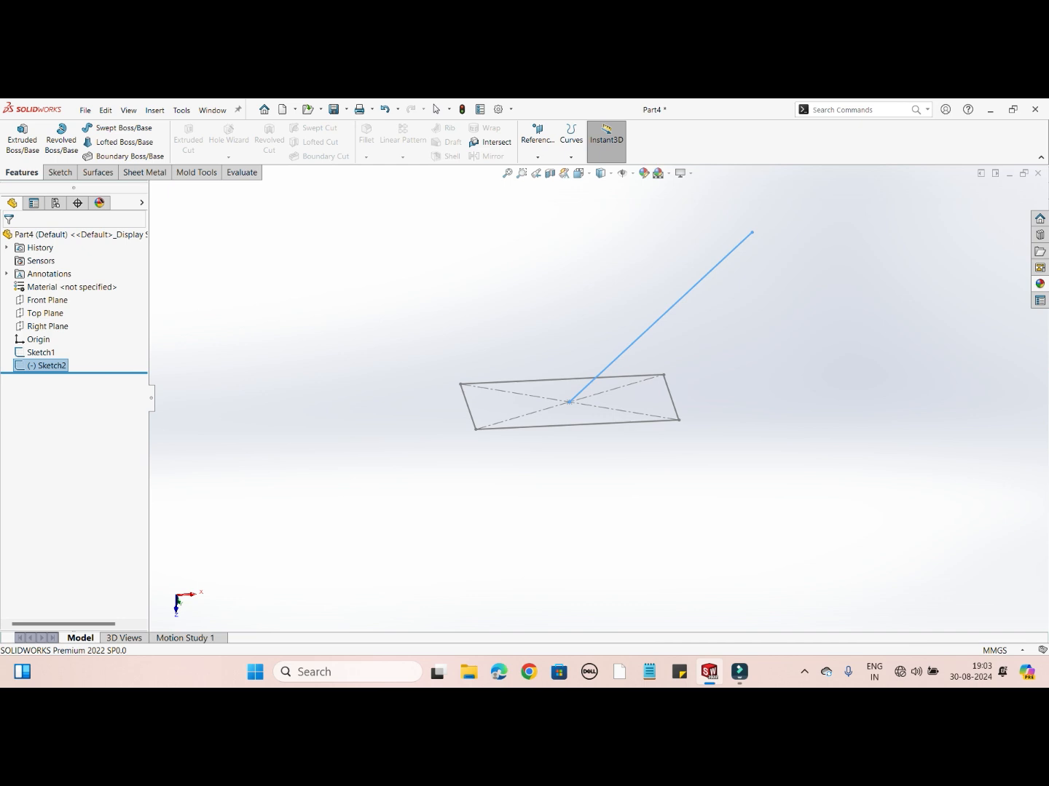
# Start a Blind boss extrusion of the rectangle, reverse it, and use the slanted line as the direction of extrusion
pyautogui.click(22, 140)
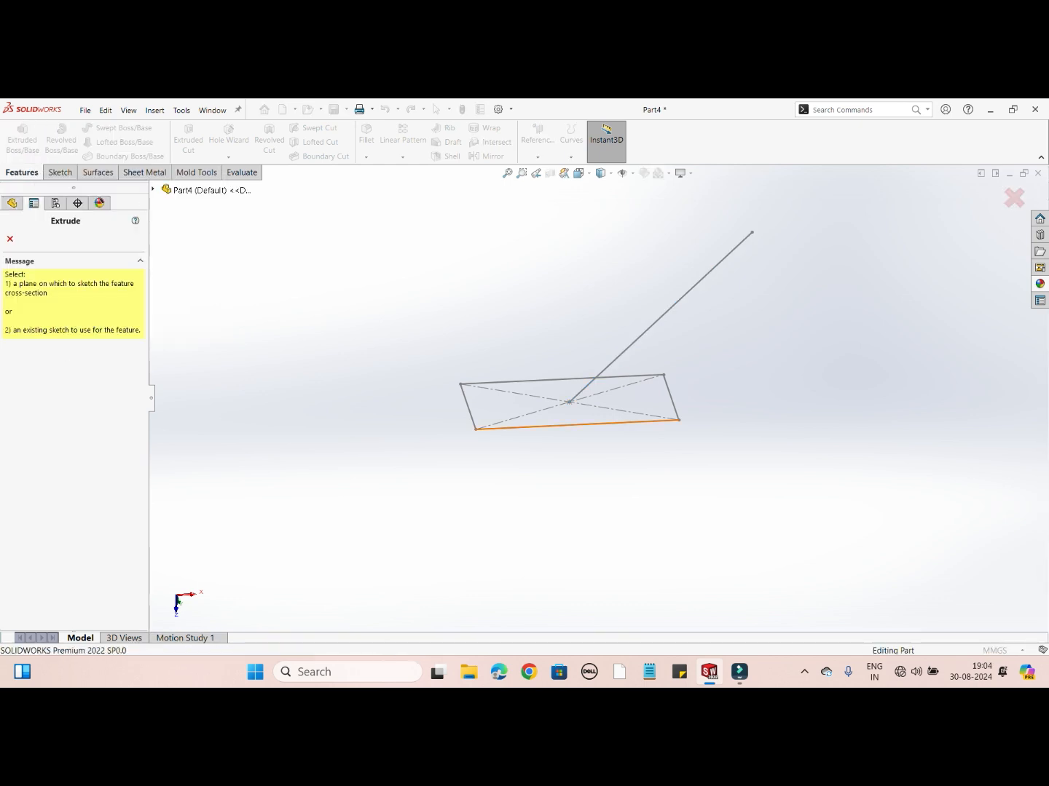
pyautogui.click(576, 426)
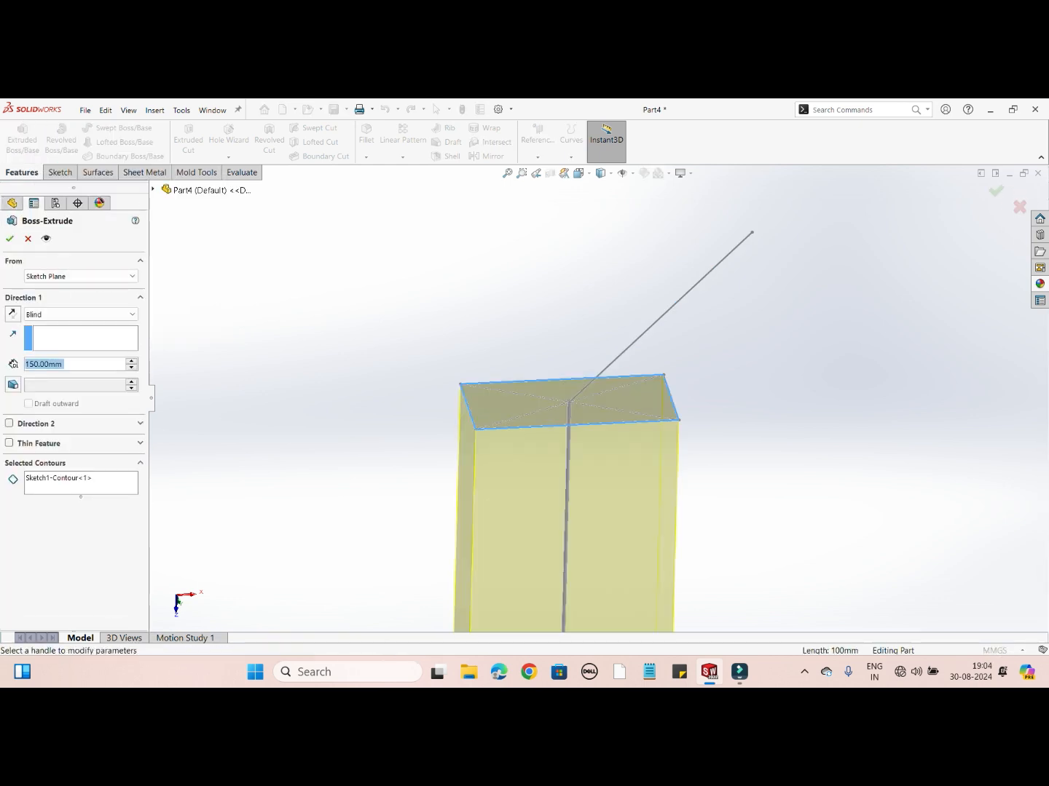
pyautogui.click(12, 314)
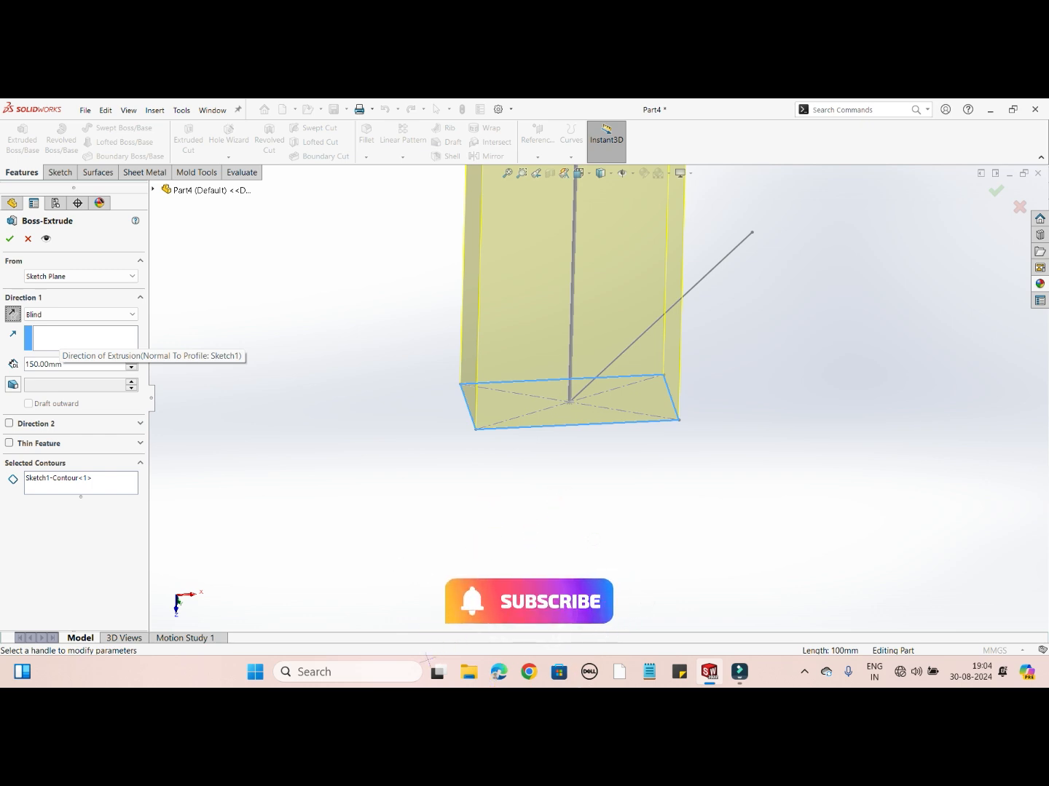
pyautogui.click(62, 337)
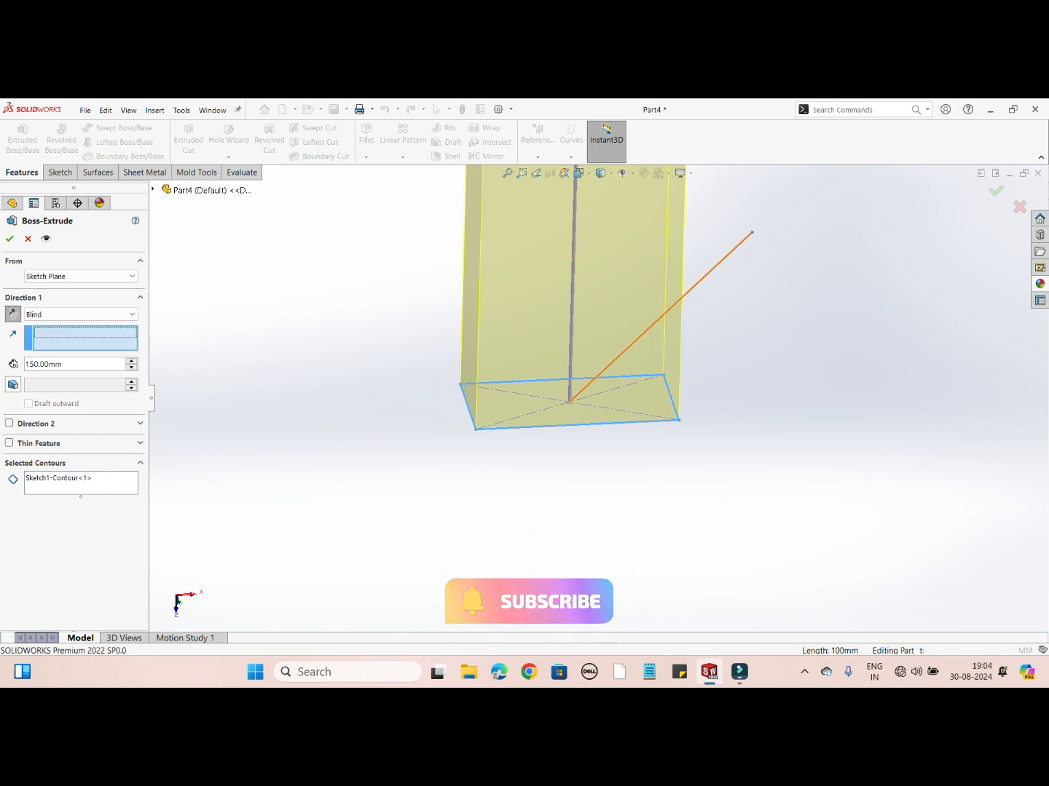
pyautogui.click(661, 317)
pyautogui.moveTo(661, 317); pyautogui.dragTo(631, 285, button='middle')
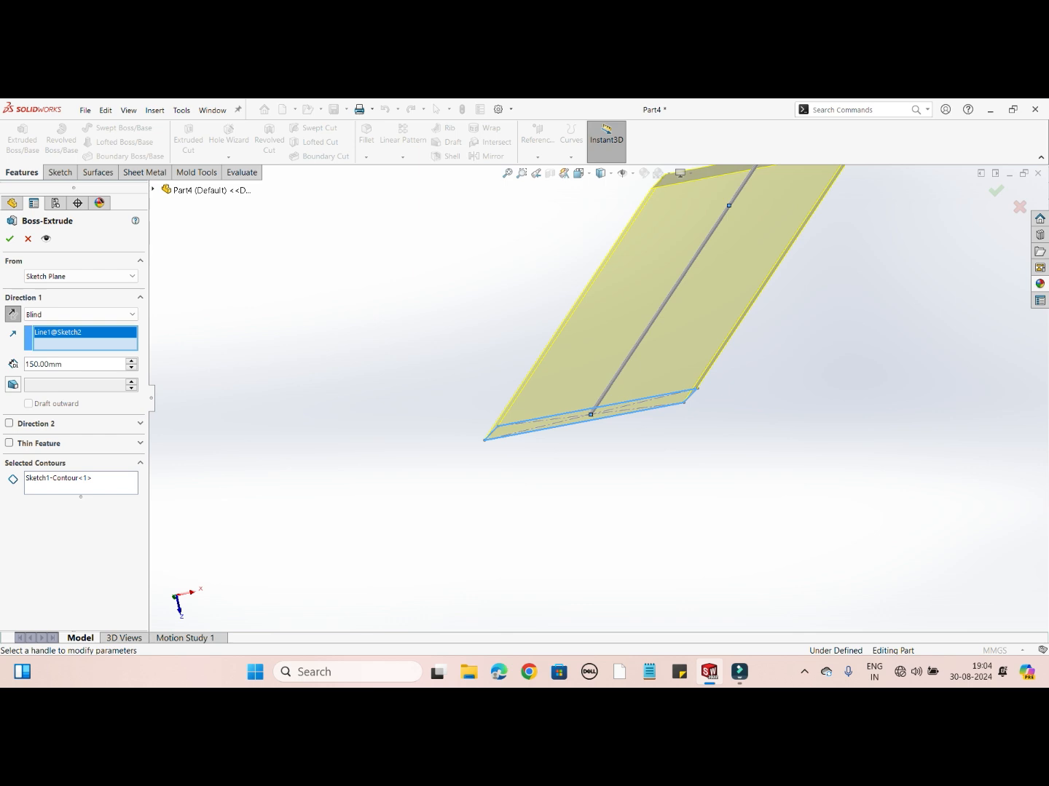
# Set the slanted extrusion's depth to 120 mm and check the preview
pyautogui.click(64, 364)
pyautogui.doubleClick(62, 364)
pyautogui.write('120')
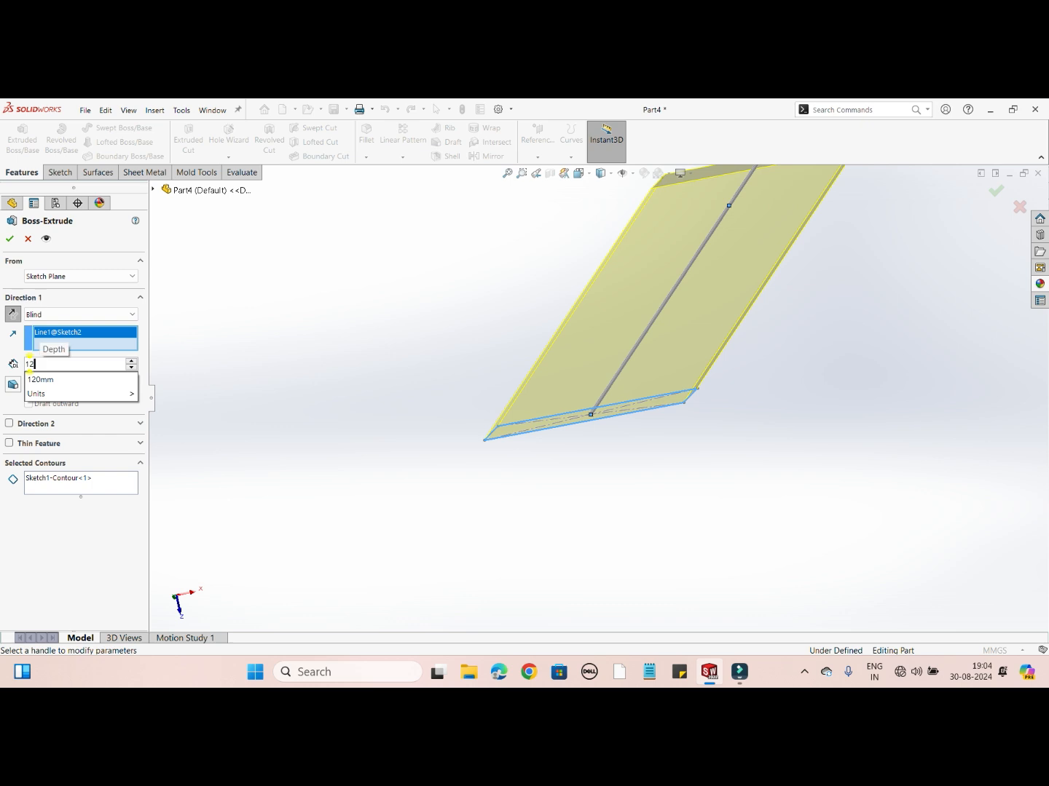
pyautogui.press('Return')
pyautogui.scroll(2, 596, 399)
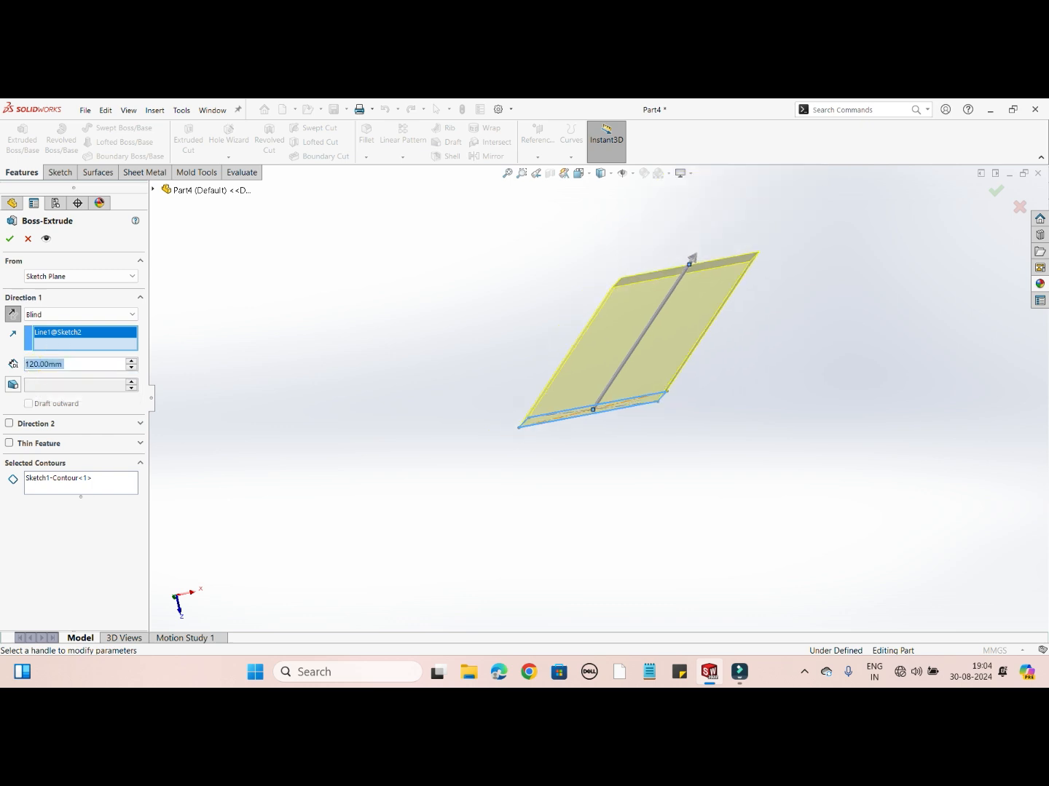
pyautogui.moveTo(596, 399); pyautogui.dragTo(580, 419, button='middle')
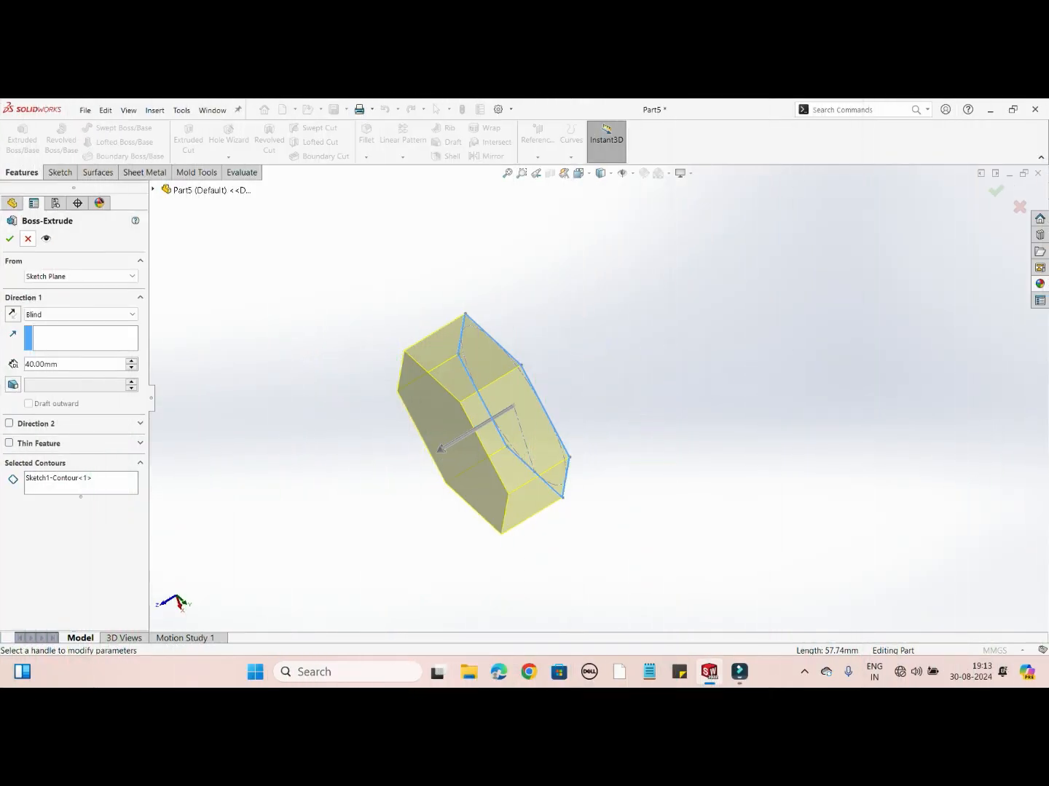
# In the hexagon part, discard the pending extrusion and start a new Blind boss extrusion of the hexagon, 50 mm deep
pyautogui.click(28, 240)
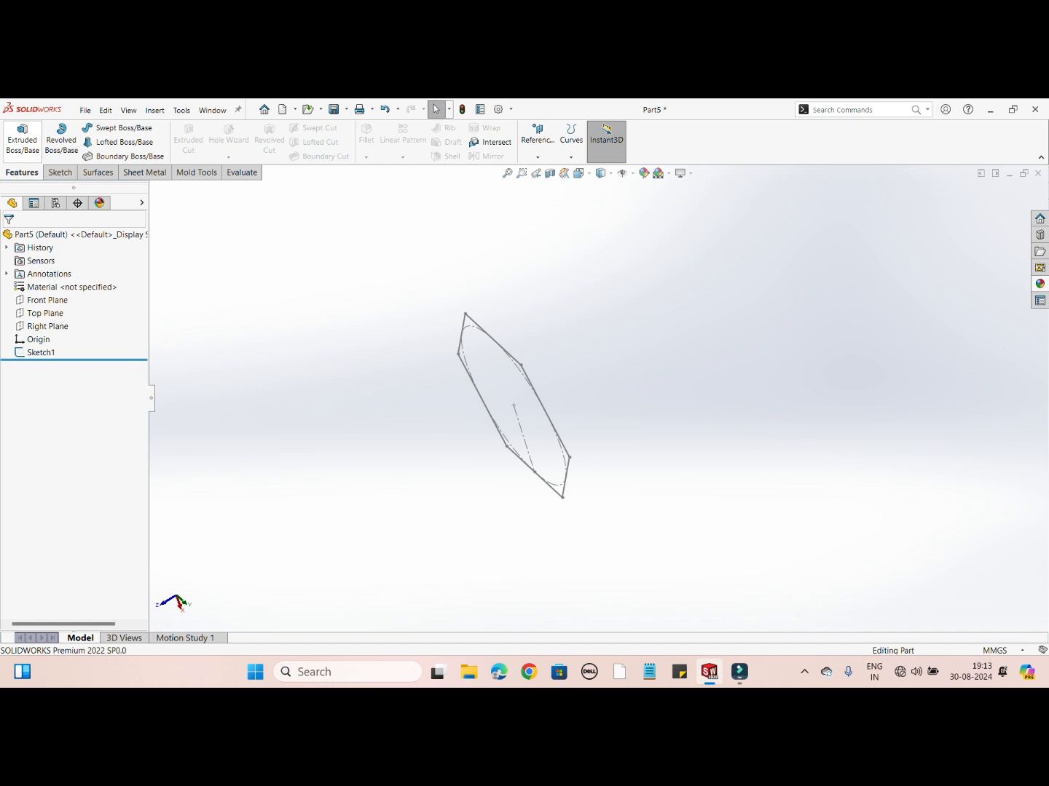
pyautogui.click(23, 134)
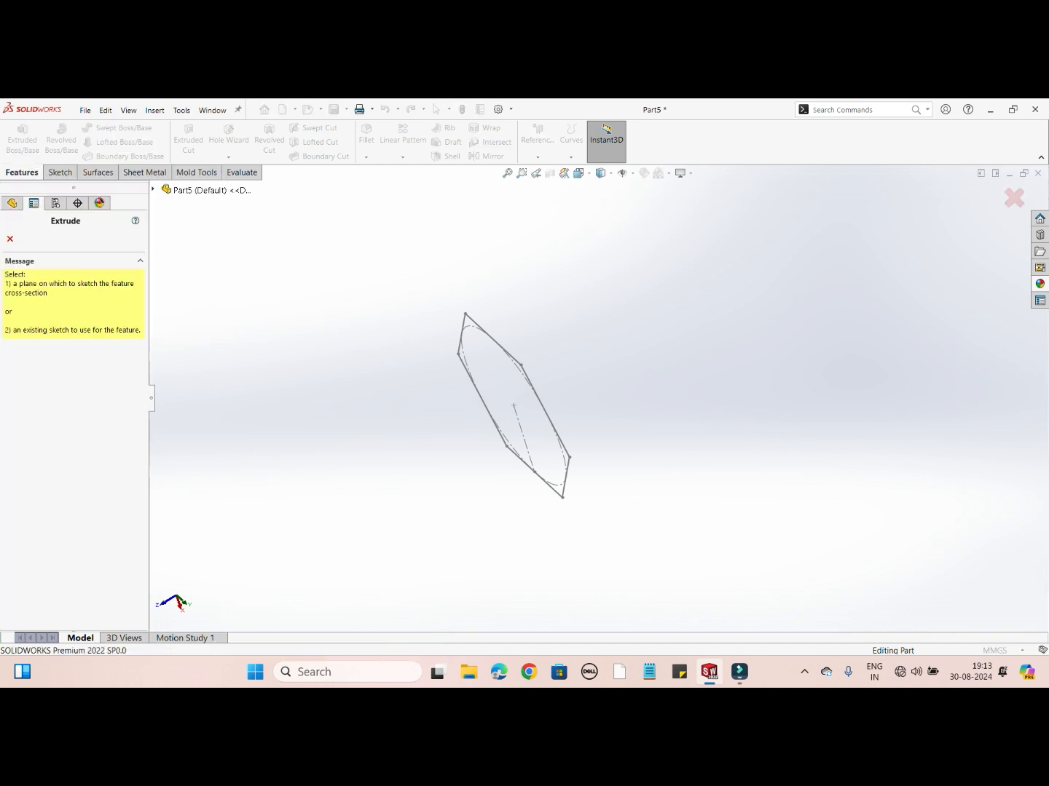
pyautogui.click(553, 418)
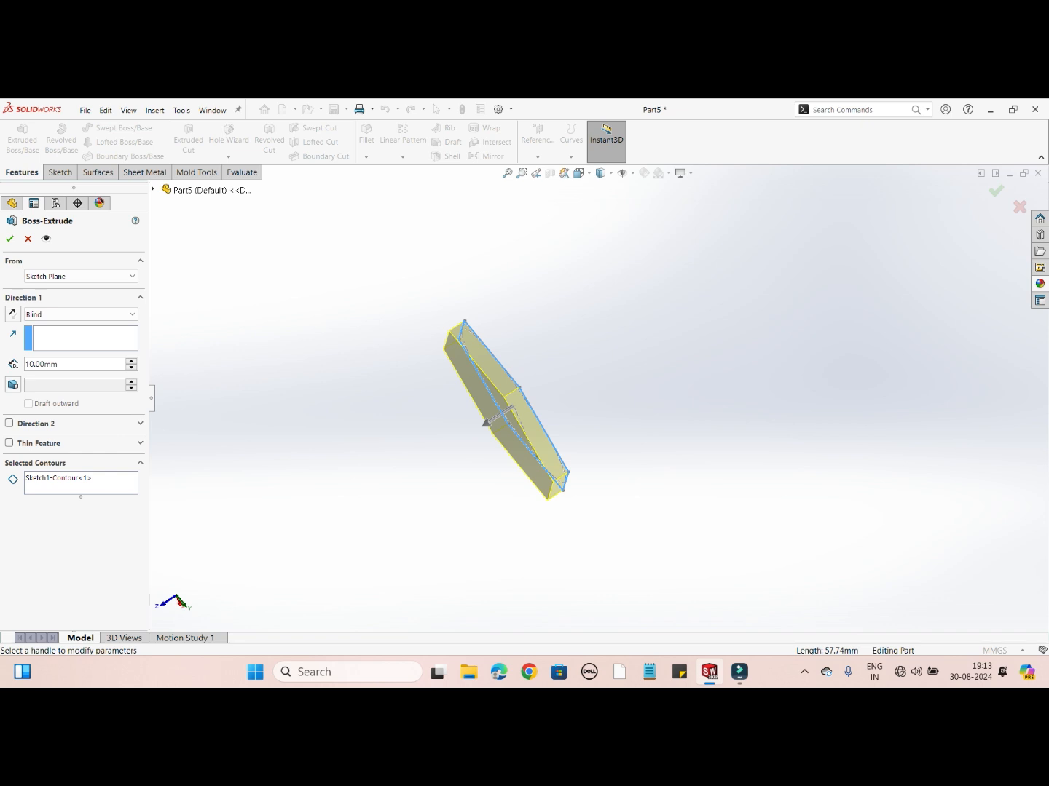
pyautogui.click(131, 360)
pyautogui.click(131, 361)
pyautogui.click(131, 360)
pyautogui.click(132, 362)
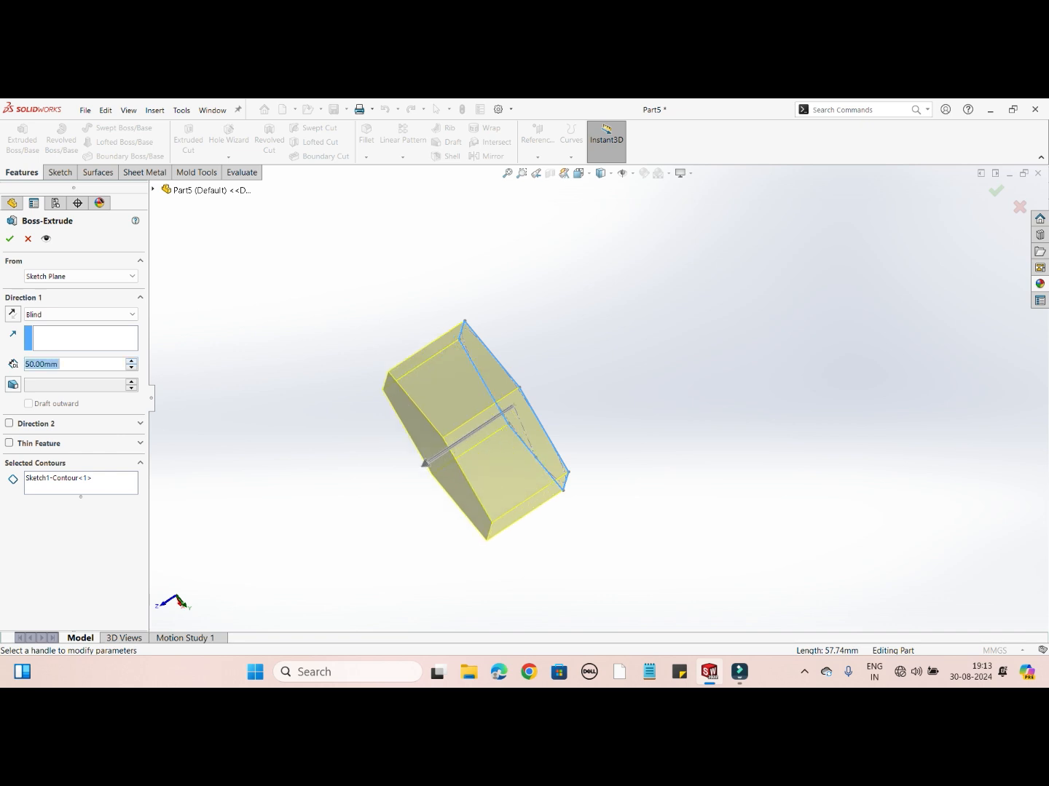
pyautogui.moveTo(451, 437)
pyautogui.mouseDown(button='middle')
pyautogui.moveTo(532, 429)
pyautogui.moveTo(437, 440)
pyautogui.mouseUp(button='middle')
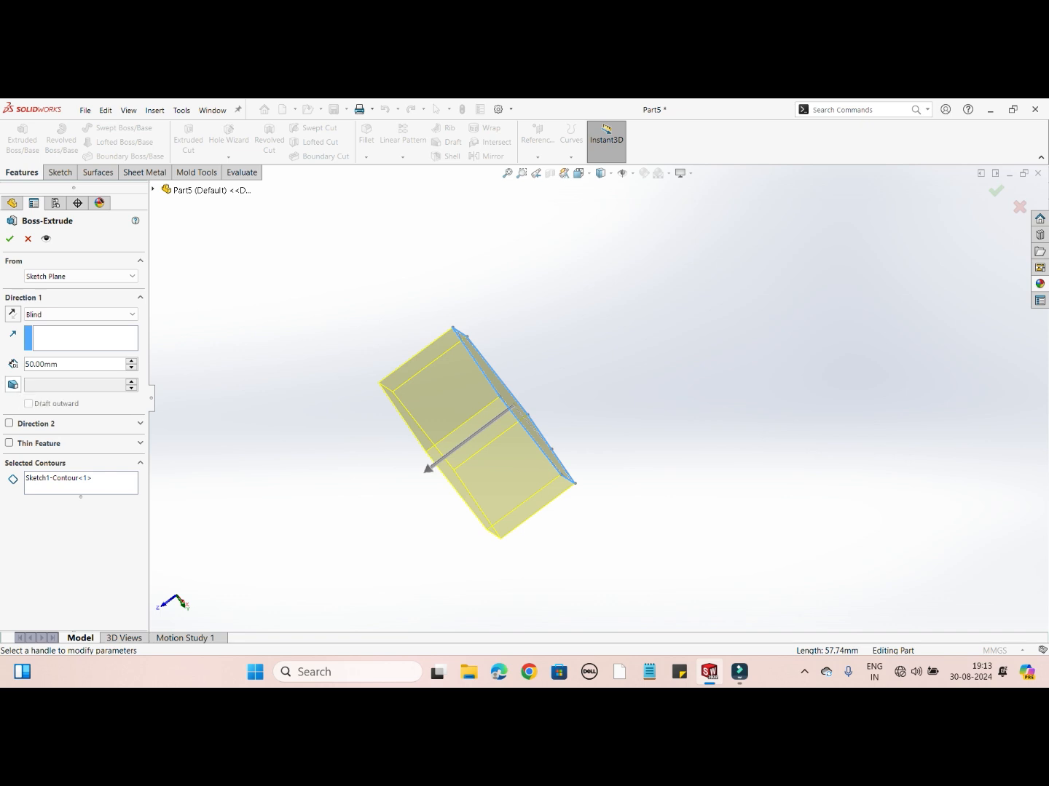
# Turn on draft for Direction 1 of the hexagon extrusion and set its angle to 26°
pyautogui.click(13, 384)
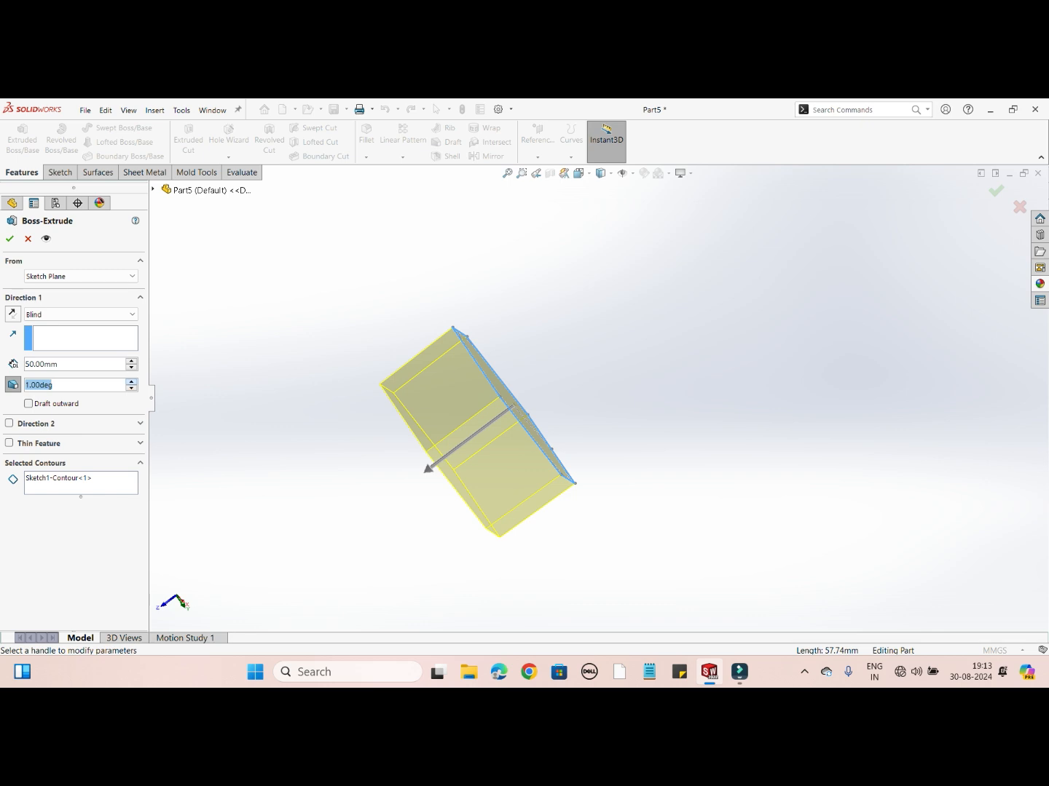
pyautogui.write('9')
pyautogui.press('Return')
pyautogui.click(131, 382)
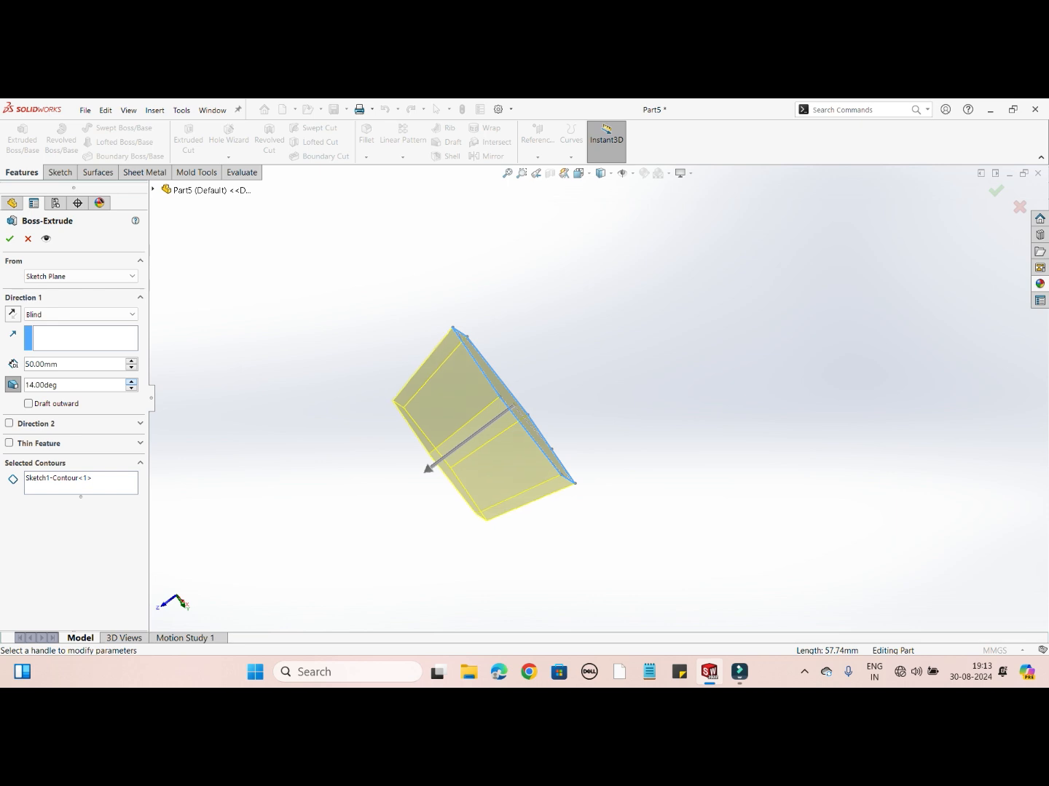
pyautogui.moveTo(466, 474); pyautogui.dragTo(466, 363, button='middle')
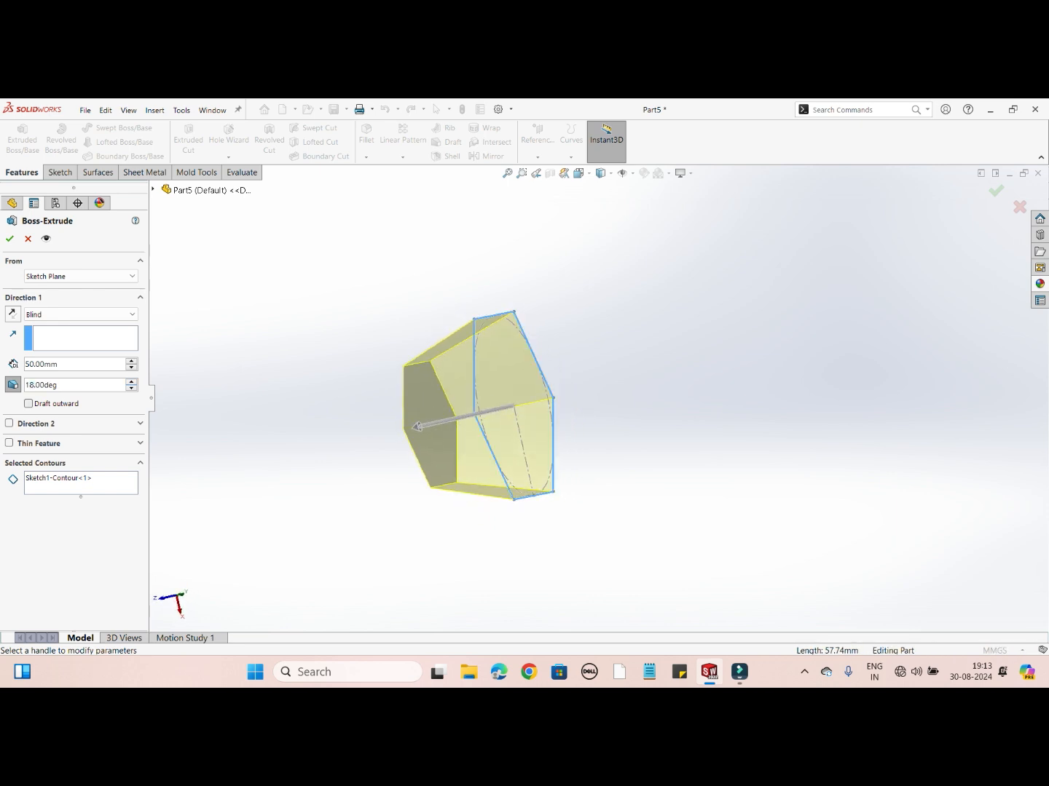
pyautogui.click(131, 382)
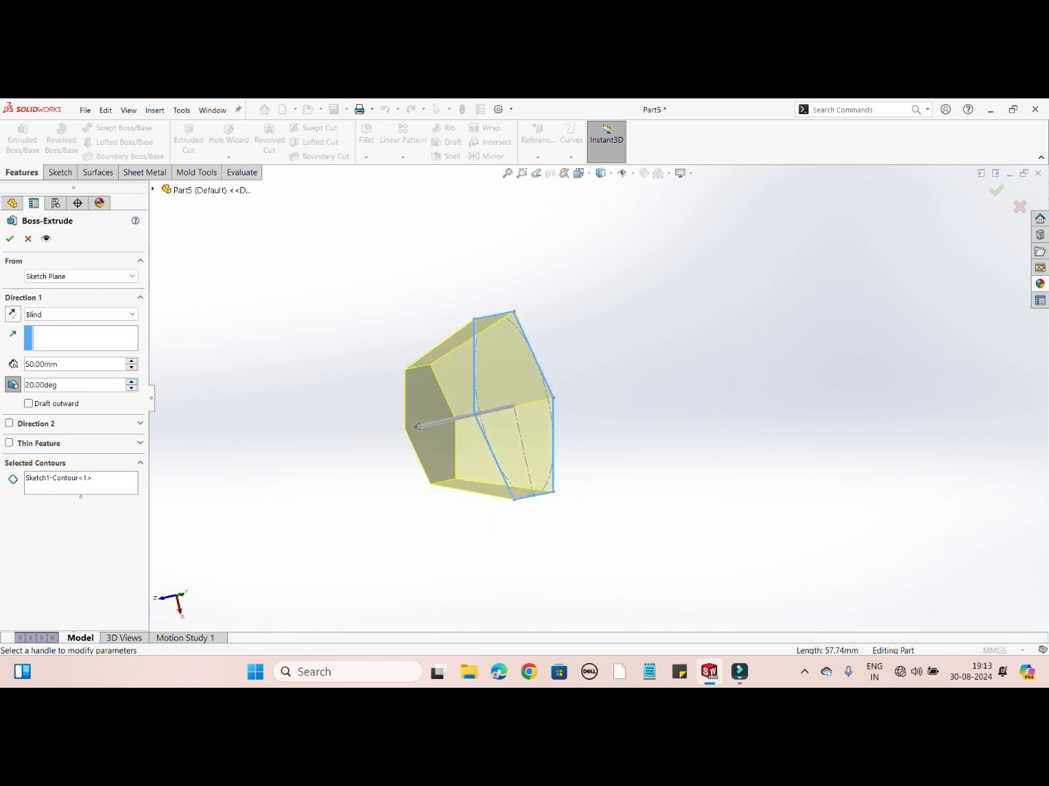
pyautogui.moveTo(509, 429)
pyautogui.mouseDown(button='middle')
pyautogui.moveTo(557, 456)
pyautogui.moveTo(511, 448)
pyautogui.mouseUp(button='middle')
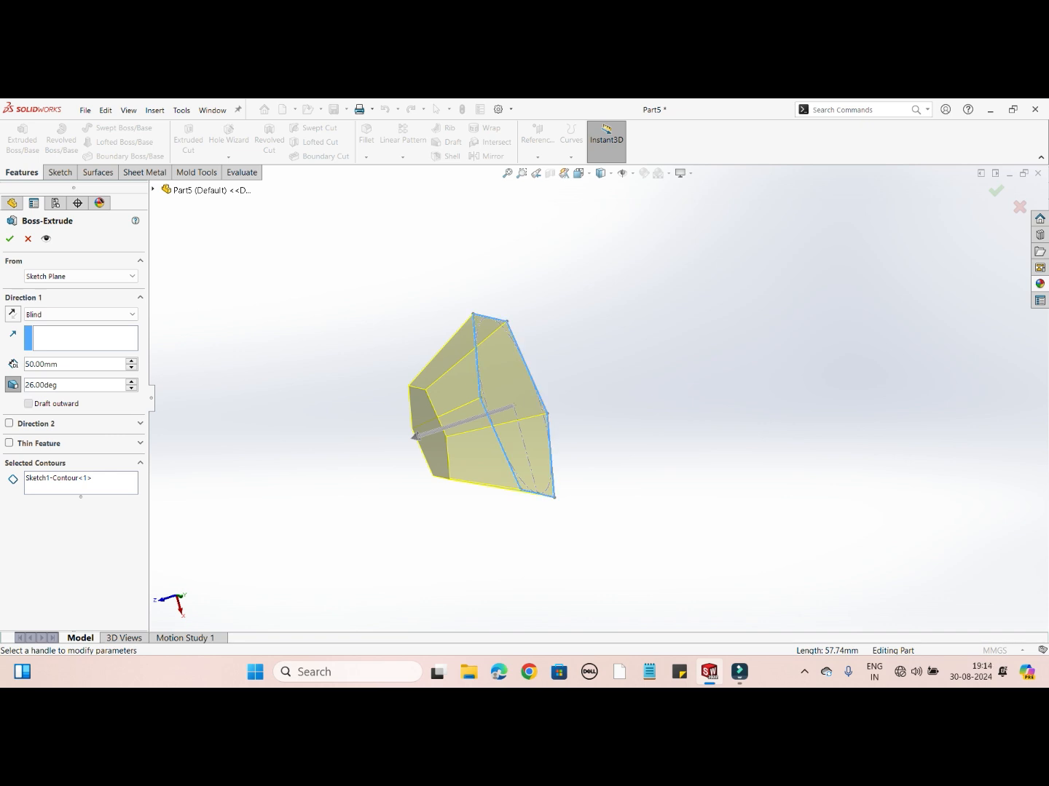
# Try the Draft outward option on Direction 1, comparing outward and inward taper, and leave it off
pyautogui.click(29, 403)
pyautogui.click(28, 403)
pyautogui.click(29, 403)
pyautogui.click(30, 404)
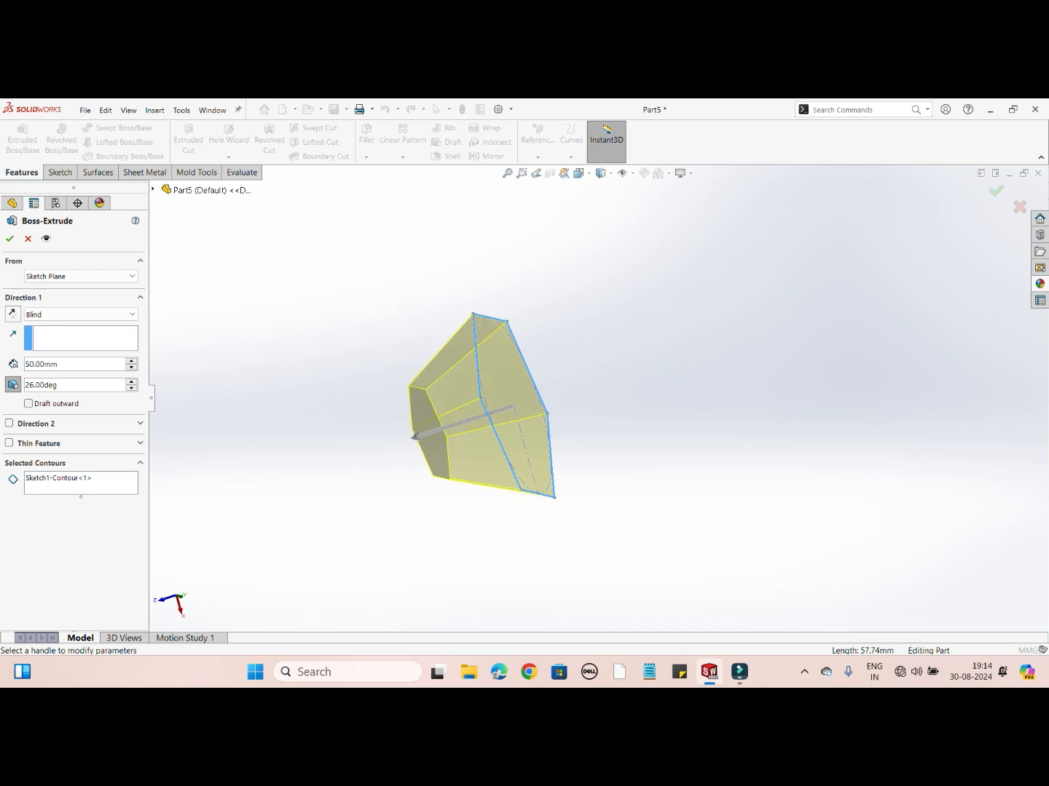
pyautogui.moveTo(509, 430)
pyautogui.mouseDown(button='middle')
pyautogui.moveTo(518, 473)
pyautogui.moveTo(512, 449)
pyautogui.mouseUp(button='middle')
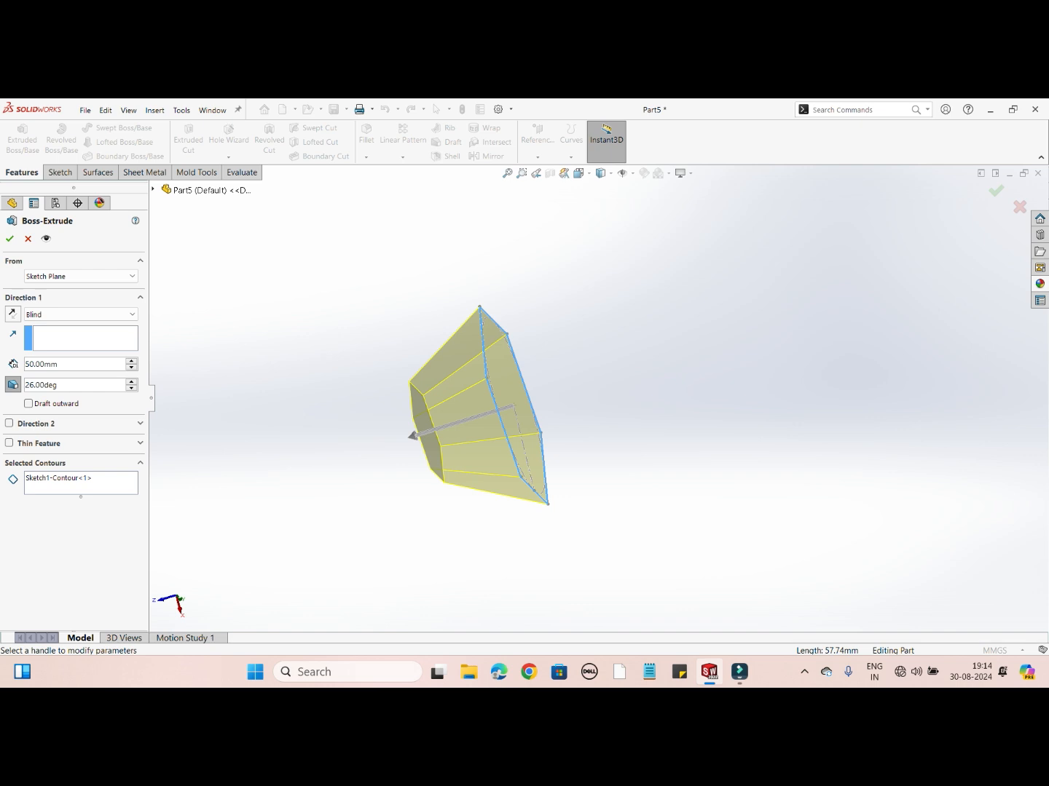
# Enable Direction 2 as Blind, turn its draft off, and set its depth to 30 mm
pyautogui.click(9, 422)
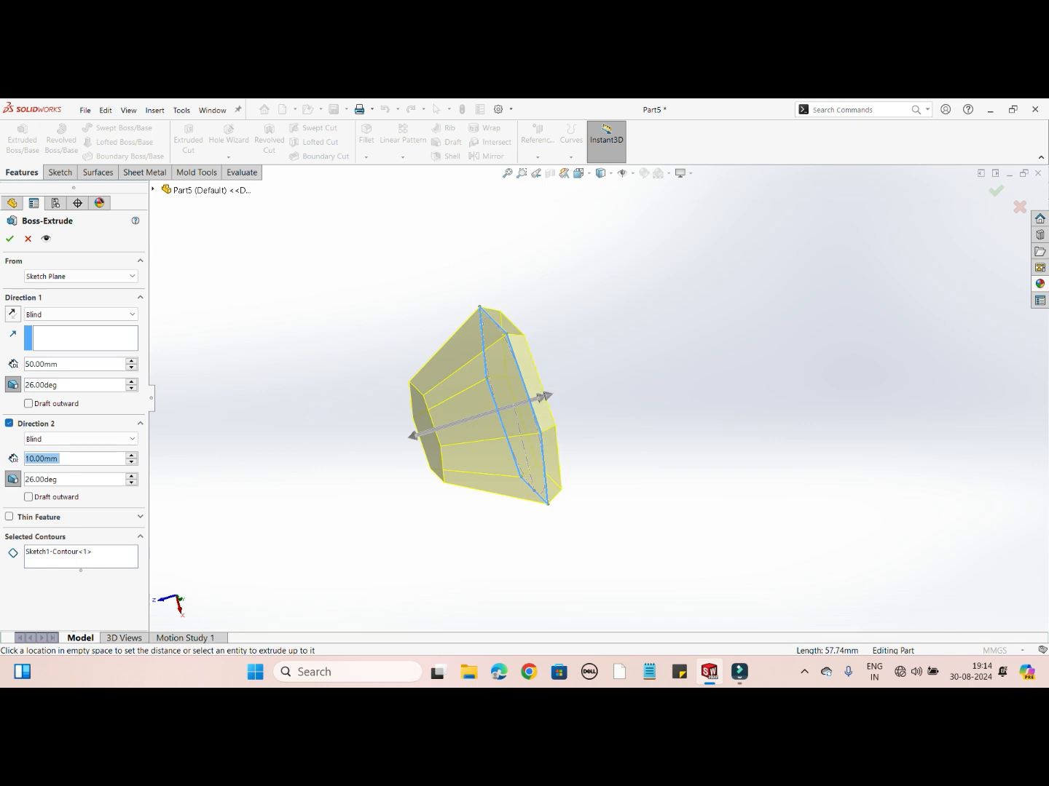
pyautogui.click(12, 479)
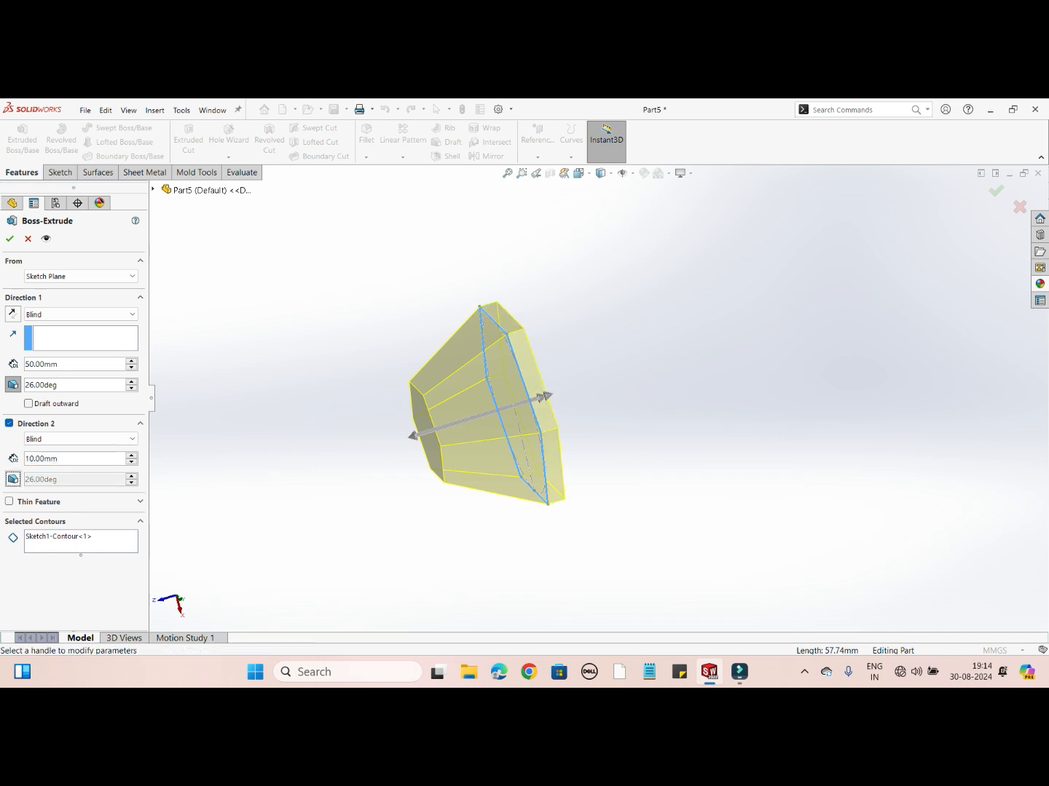
pyautogui.write('30')
pyautogui.press('Return')
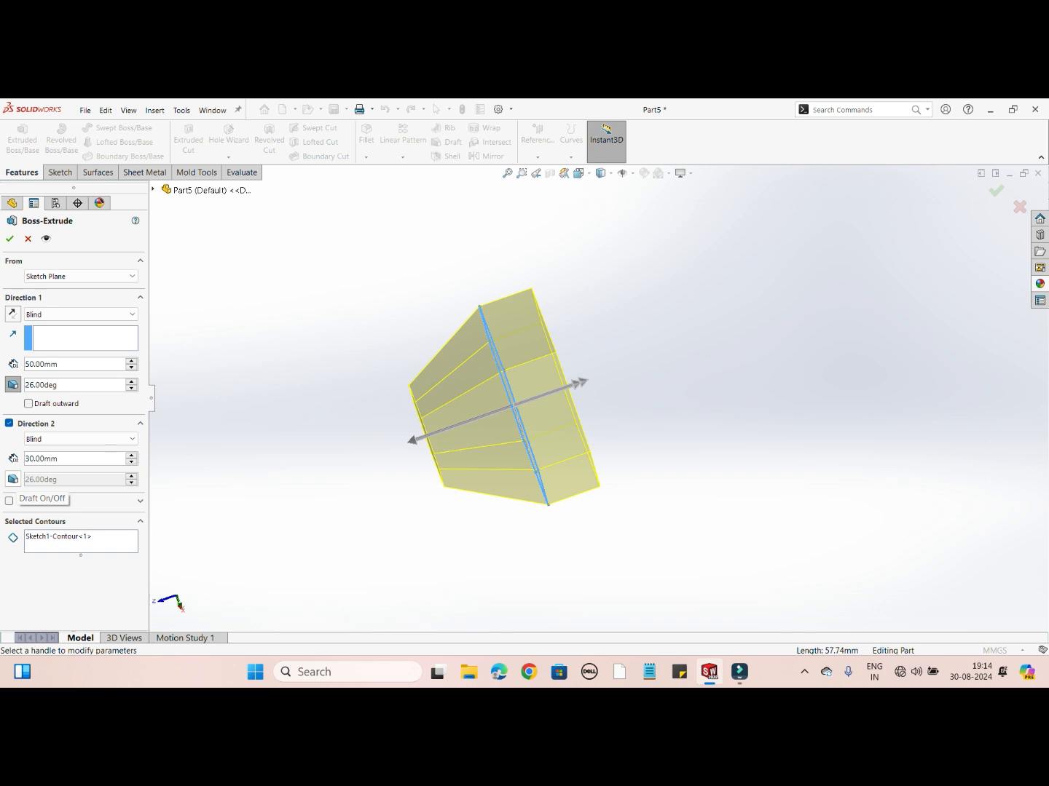
# Turn on draft for Direction 2 and set its angle to 41°
pyautogui.click(12, 479)
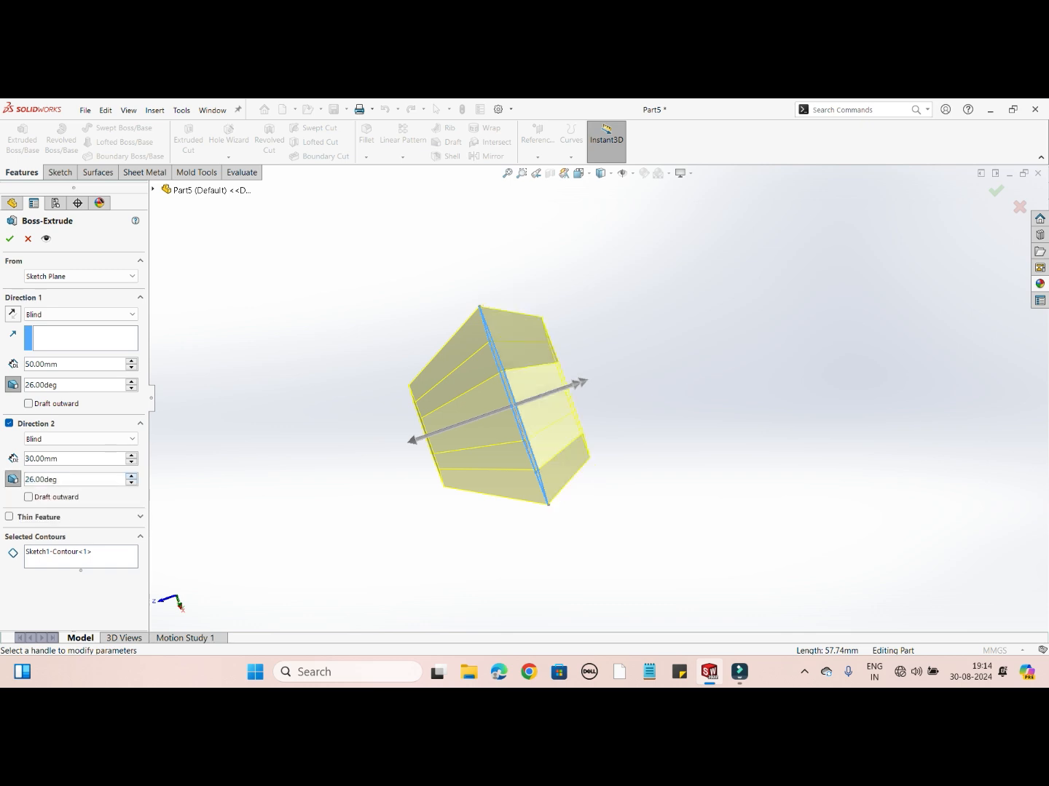
pyautogui.click(131, 476)
pyautogui.click(131, 476)
pyautogui.click(131, 476)
pyautogui.click(132, 475)
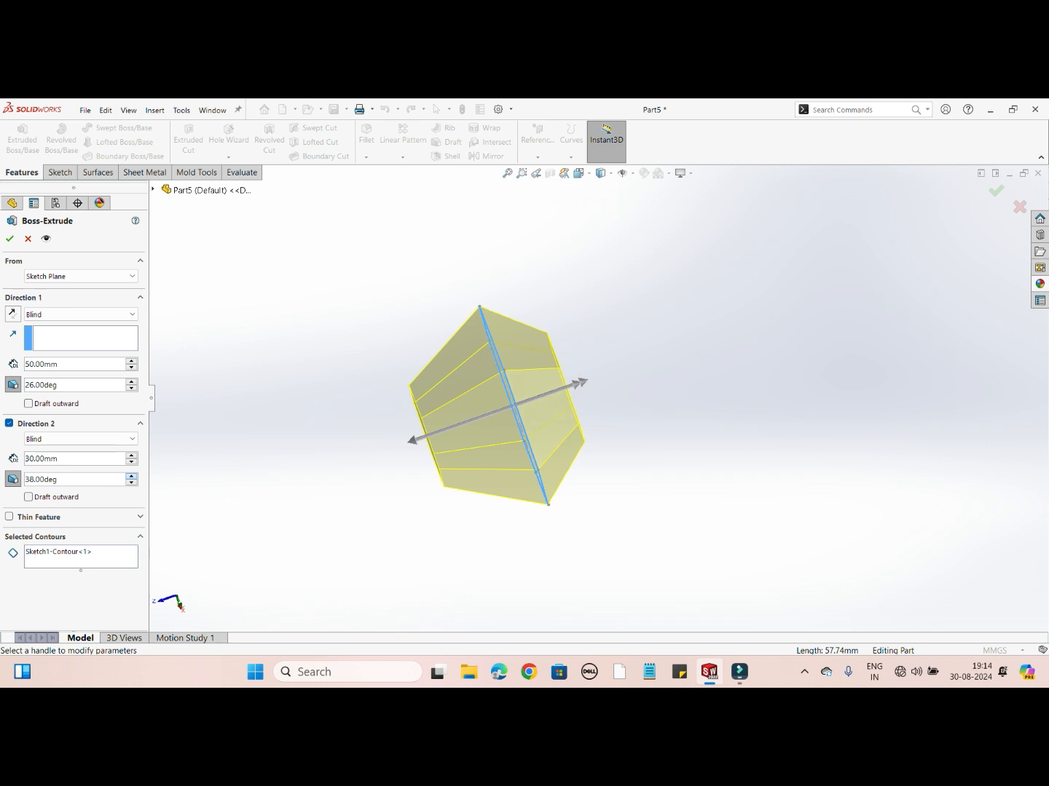
pyautogui.click(131, 477)
pyautogui.moveTo(554, 408)
pyautogui.mouseDown(button='middle')
pyautogui.moveTo(521, 408)
pyautogui.moveTo(549, 444)
pyautogui.mouseUp(button='middle')
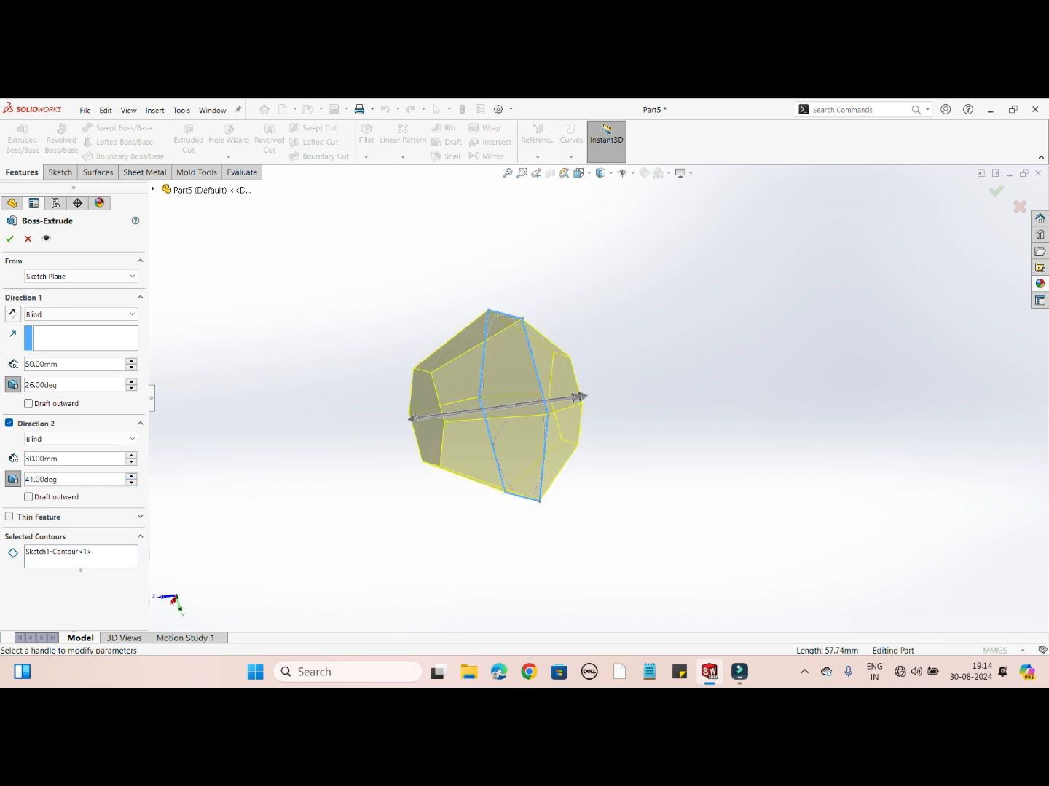
# Try Draft outward on Direction 2, switch it back off, and inspect the inward taper from several sides
pyautogui.click(29, 497)
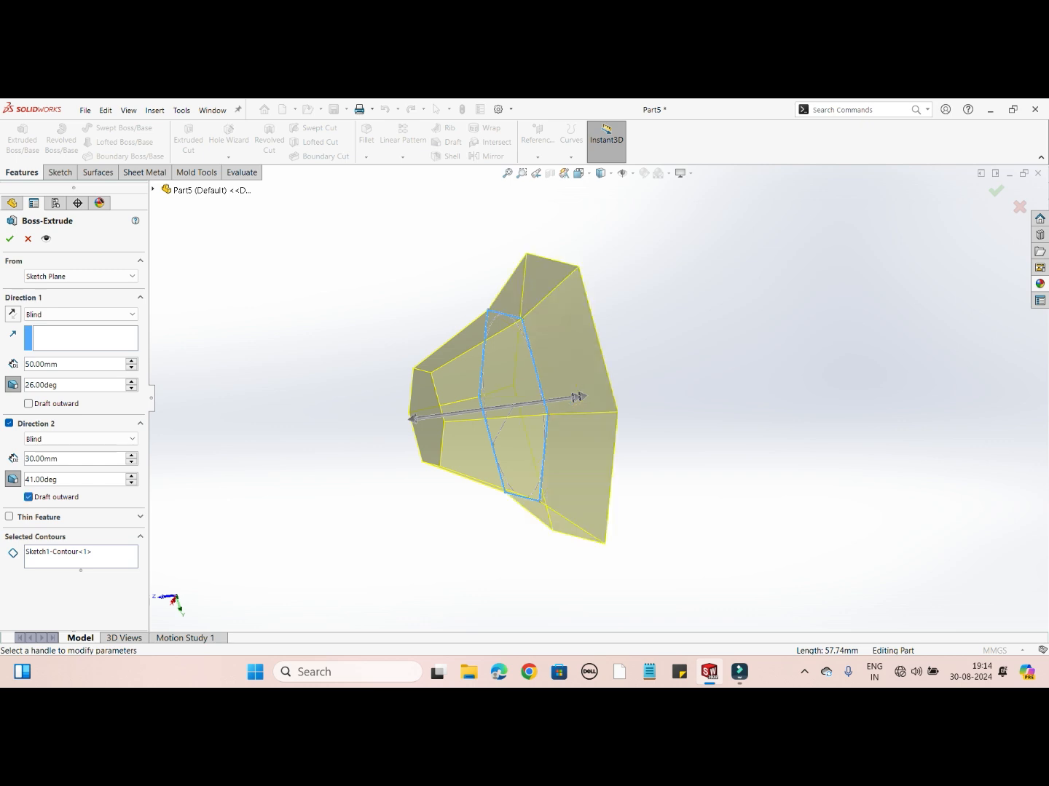
pyautogui.click(29, 497)
pyautogui.moveTo(509, 408); pyautogui.dragTo(575, 325, button='middle')
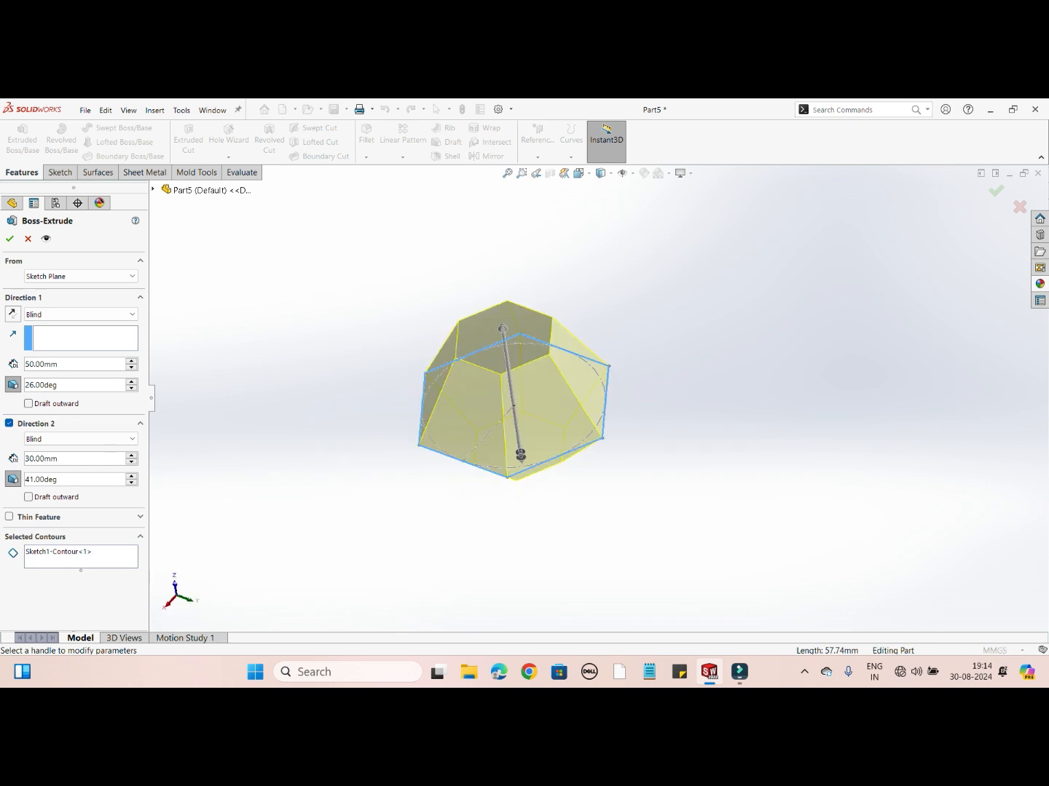
pyautogui.moveTo(542, 393); pyautogui.dragTo(444, 396, button='middle')
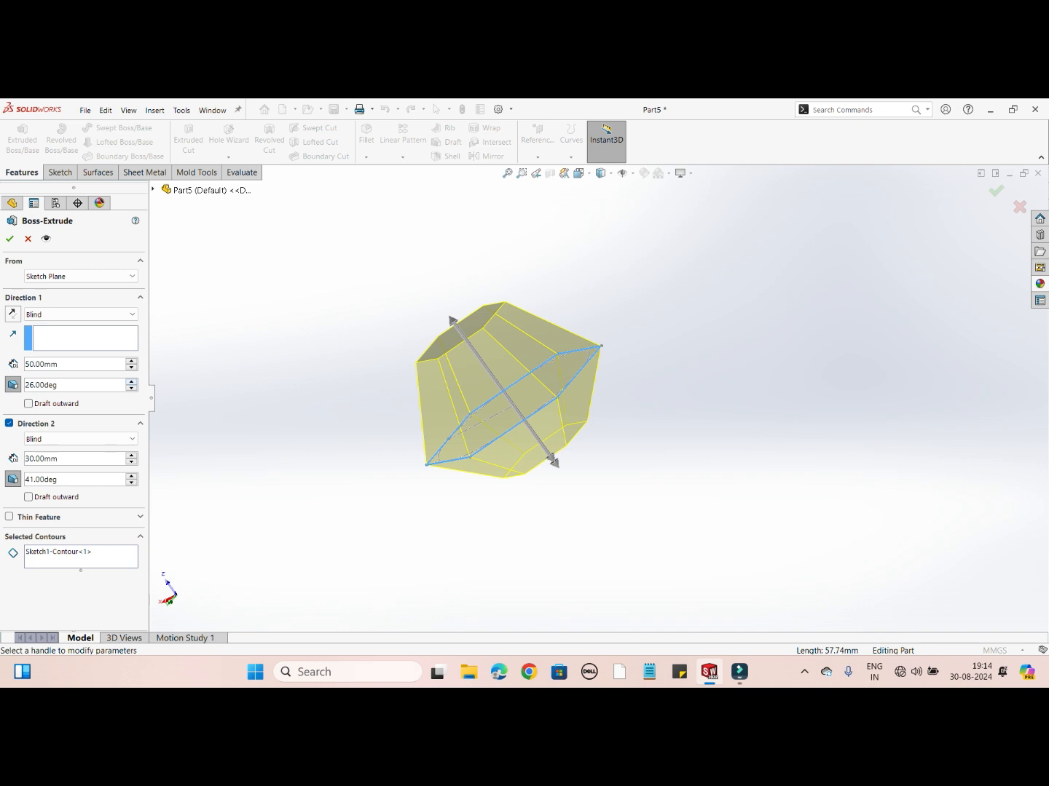
# Set the Direction 1 draft angle to 44° so the faces taper nearly to a point, and accept the extrusion
pyautogui.click(131, 381)
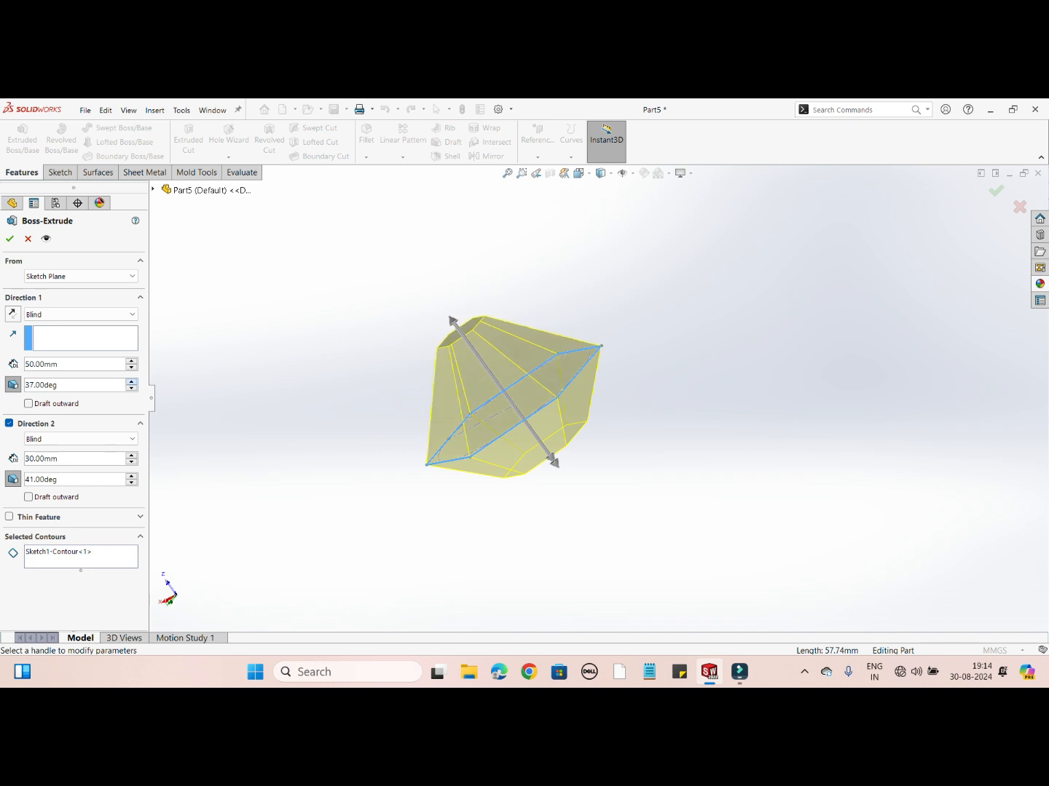
pyautogui.click(132, 383)
pyautogui.click(131, 382)
pyautogui.click(132, 381)
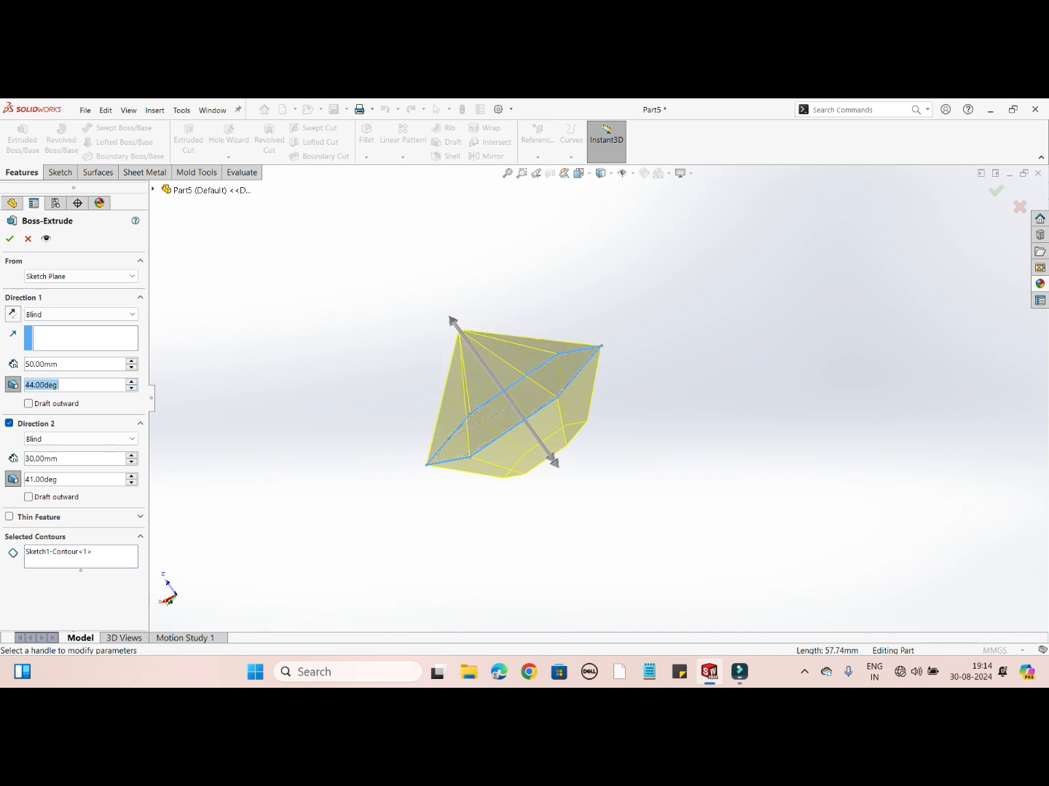
pyautogui.moveTo(466, 396); pyautogui.dragTo(576, 412, button='middle')
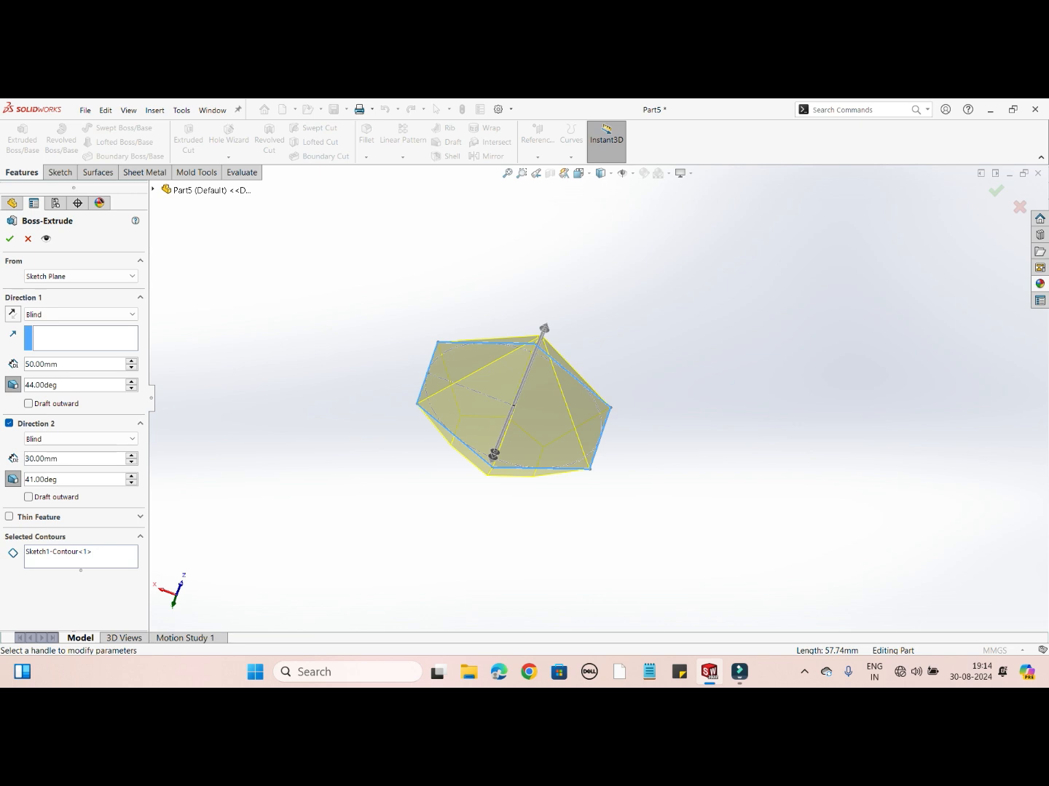
pyautogui.click(9, 240)
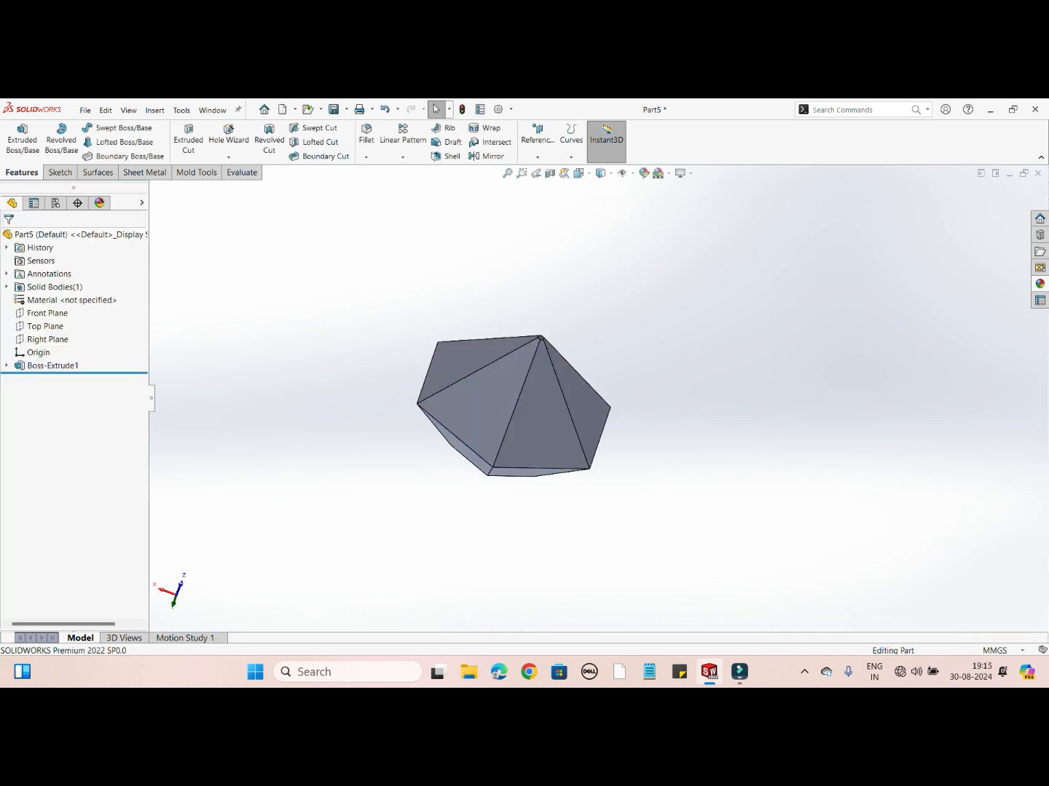
# Apply a light violet colour appearance to the whole part
pyautogui.moveTo(510, 415); pyautogui.dragTo(428, 375, button='middle')
pyautogui.moveTo(712, 265); pyautogui.dragTo(226, 606)
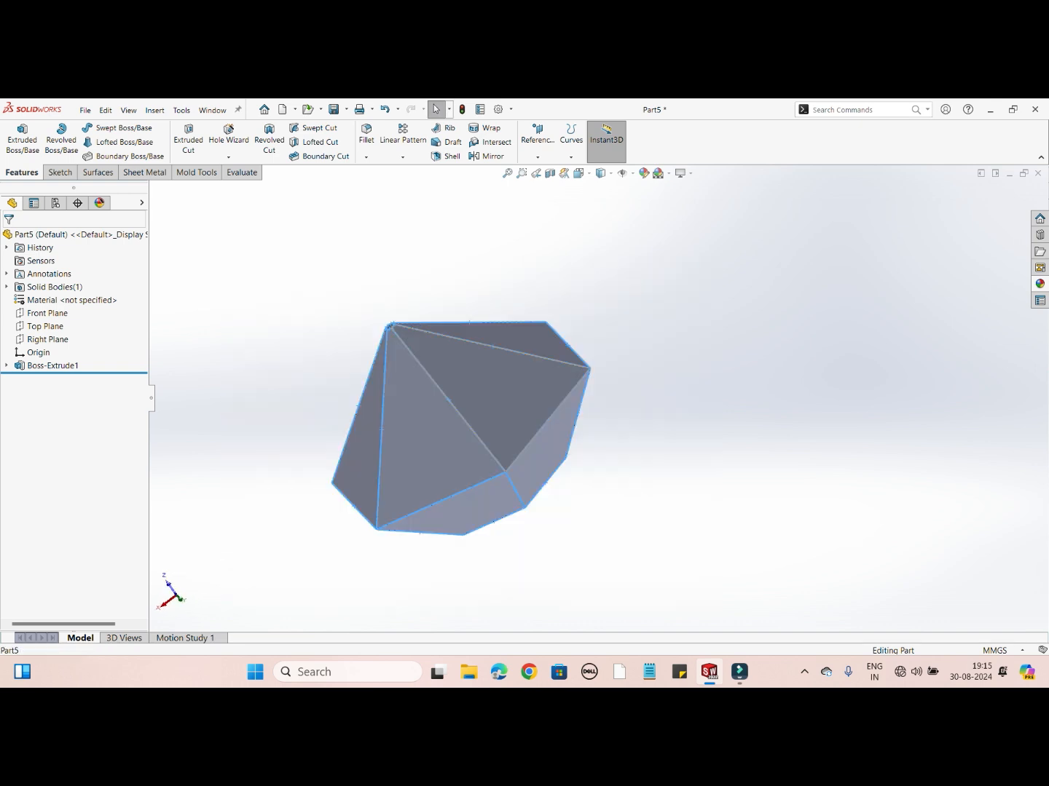
pyautogui.rightClick(509, 382)
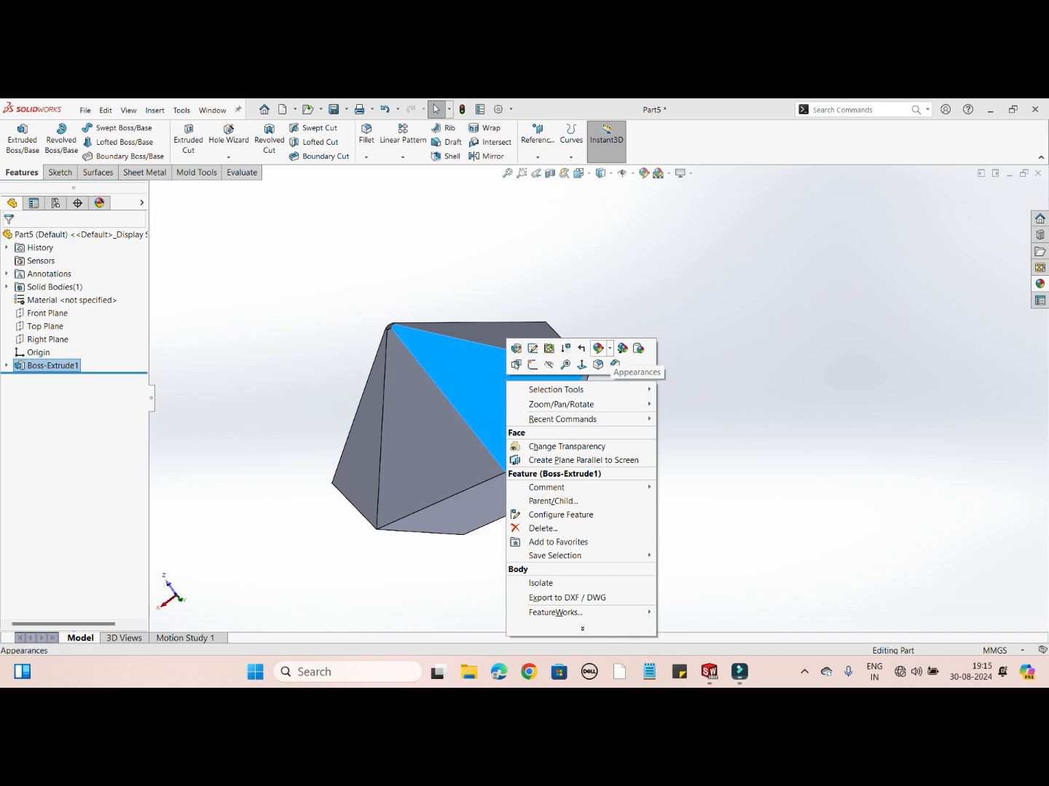
pyautogui.click(608, 348)
pyautogui.click(625, 409)
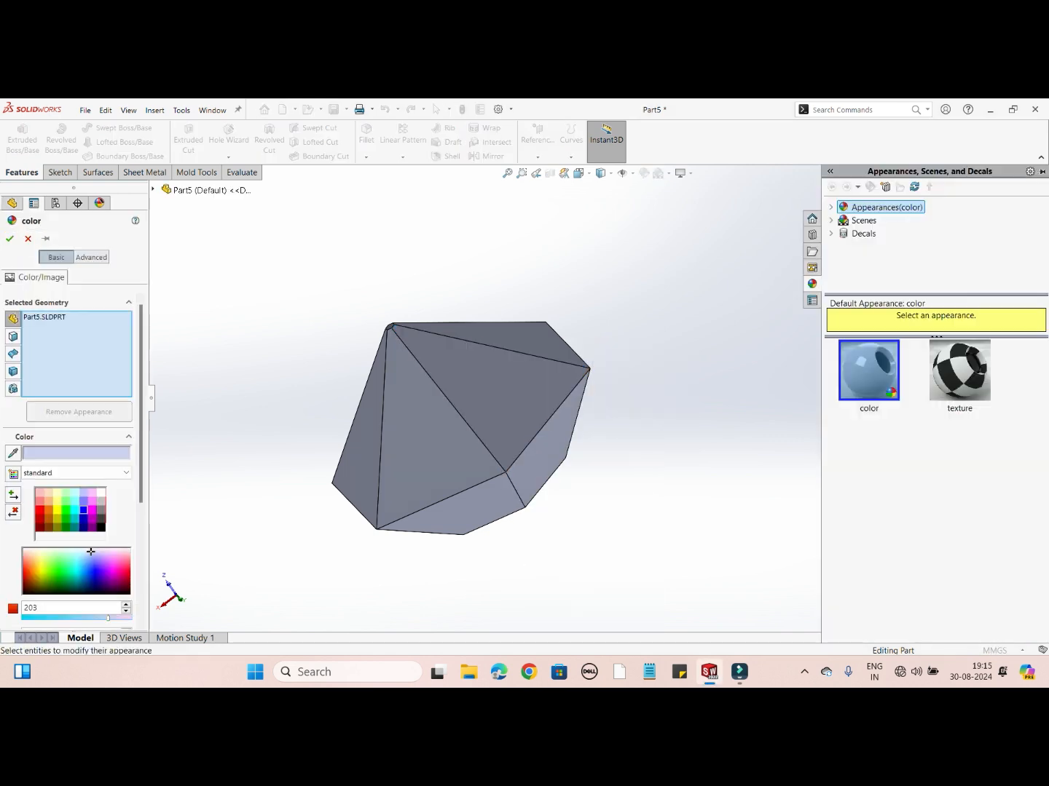
pyautogui.click(10, 238)
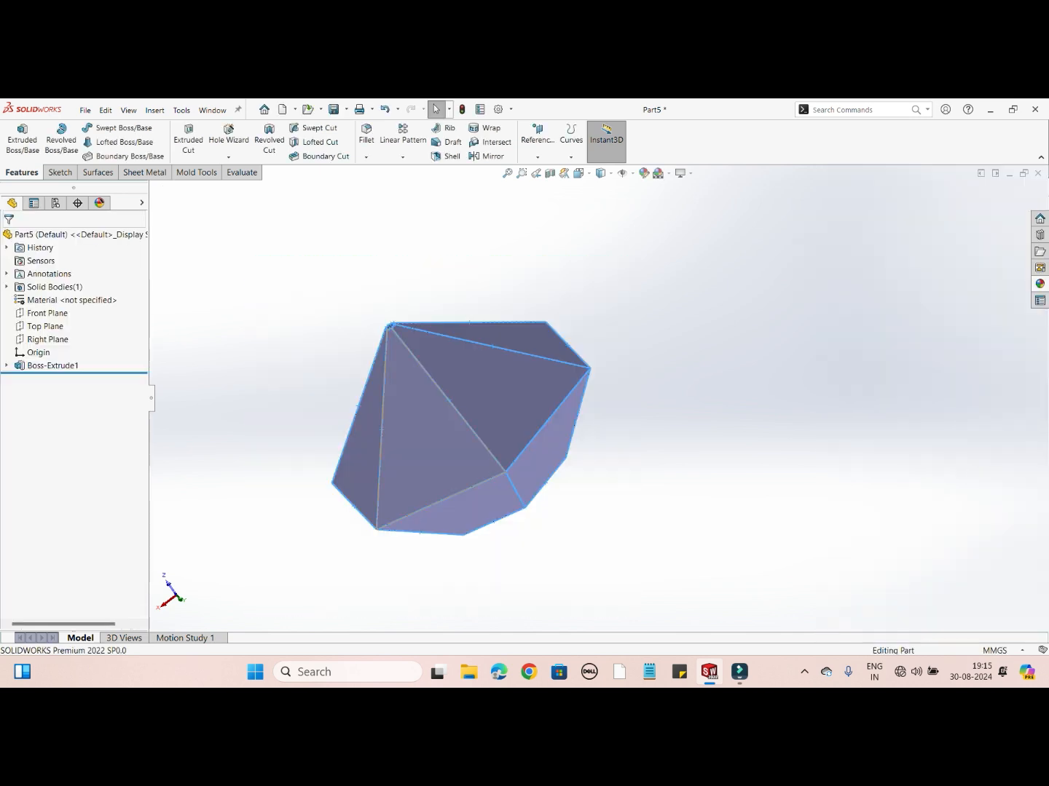
# Change the transparency of two adjacent tapered faces on the pointed side so the interior shows through
pyautogui.rightClick(434, 391)
pyautogui.click(495, 498)
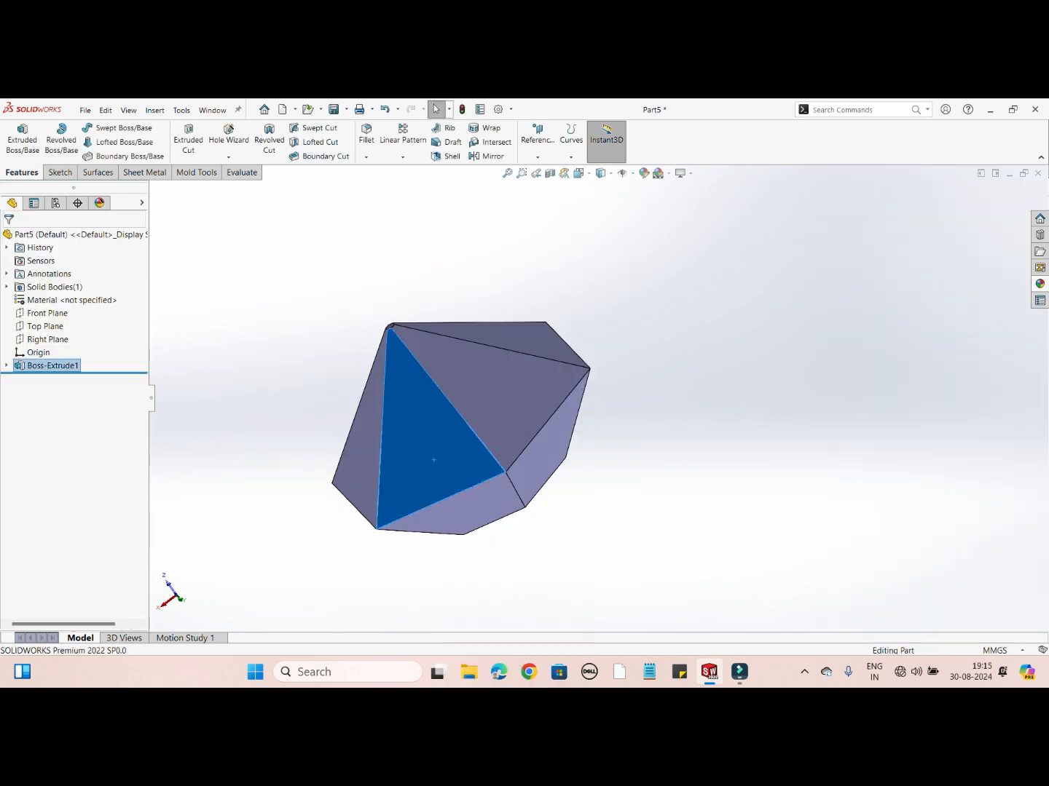
pyautogui.moveTo(481, 496); pyautogui.dragTo(542, 474, button='middle')
pyautogui.rightClick(564, 382)
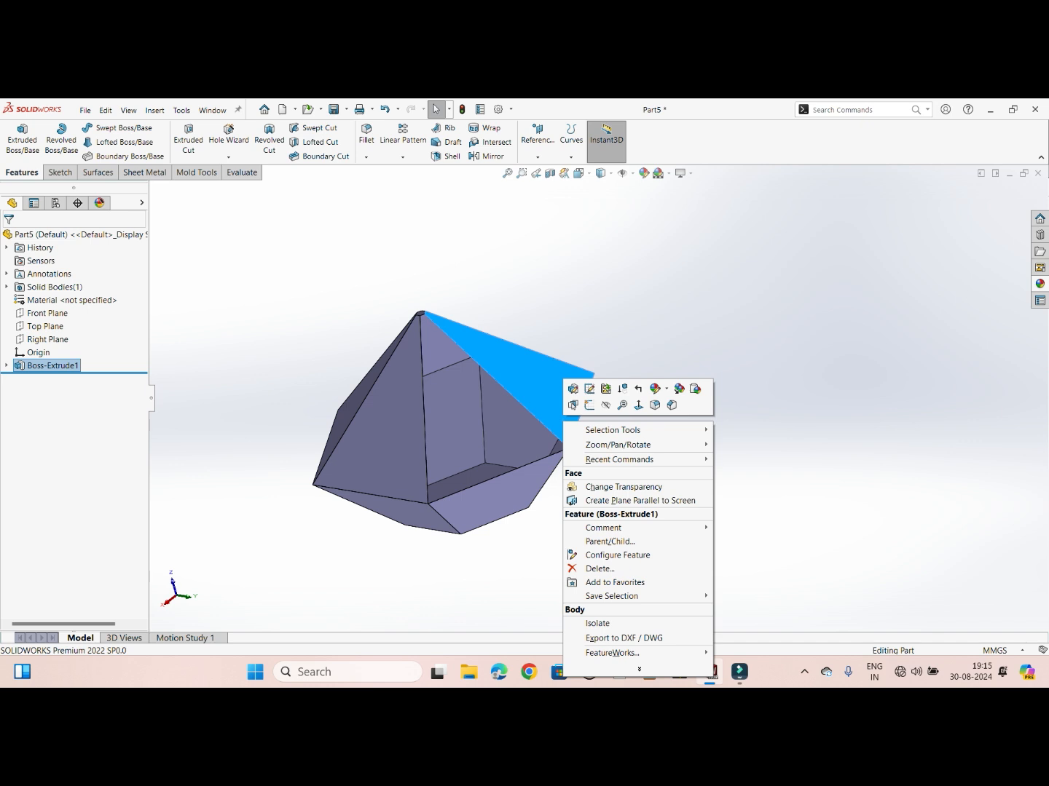
pyautogui.click(611, 486)
pyautogui.moveTo(562, 421); pyautogui.dragTo(484, 397, button='middle')
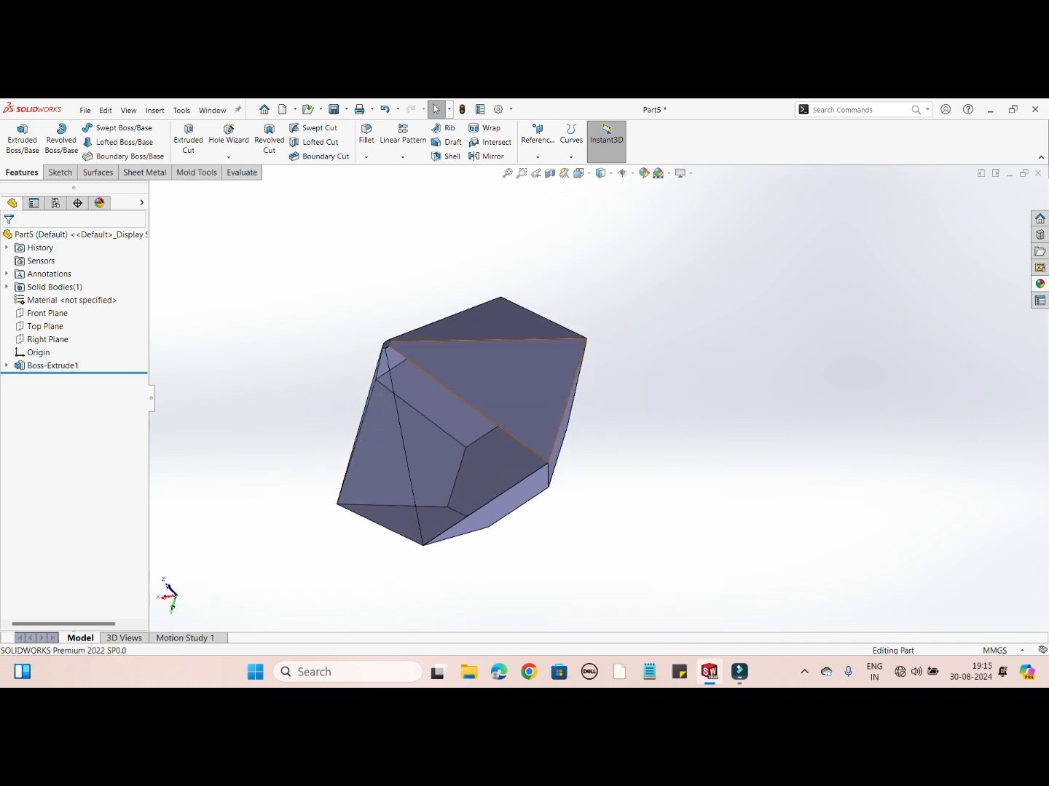
# Make the remaining four tapered faces on the pointed side transparent together
pyautogui.click(493, 364)
pyautogui.moveTo(493, 364); pyautogui.dragTo(547, 327, button='middle')
pyautogui.keyDown('ctrl'); pyautogui.click(534, 399); pyautogui.keyUp('ctrl')
pyautogui.keyDown('ctrl'); pyautogui.click(462, 470); pyautogui.keyUp('ctrl')
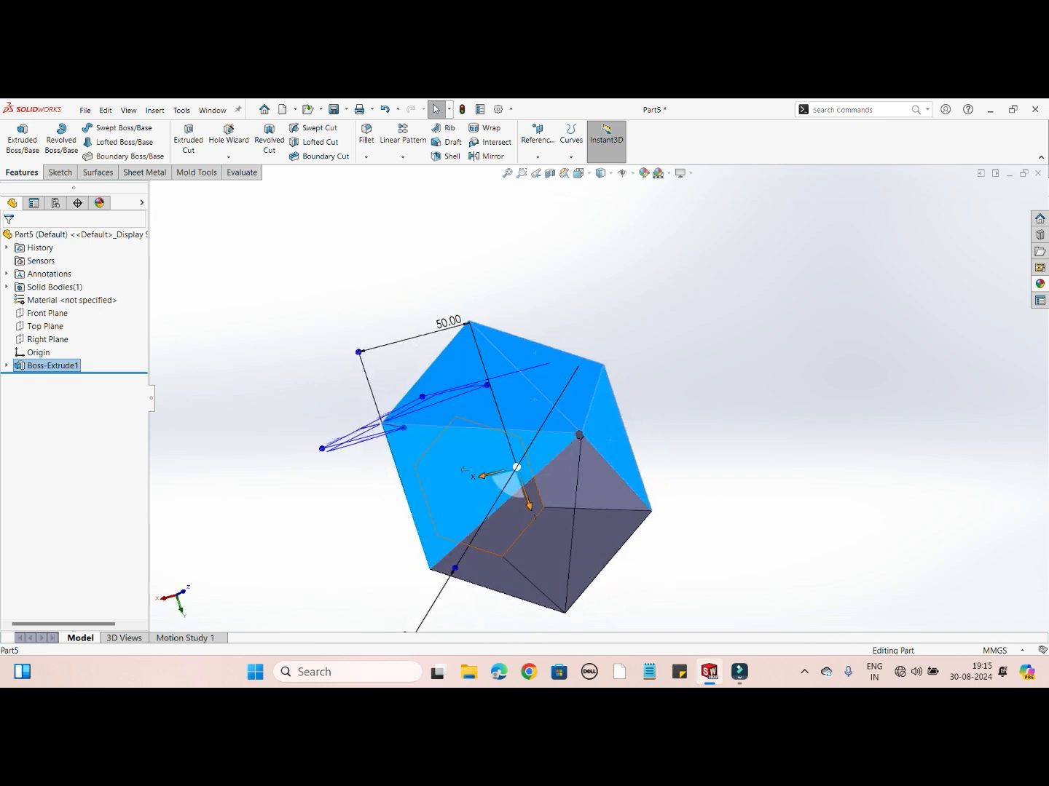
pyautogui.rightClick(464, 462)
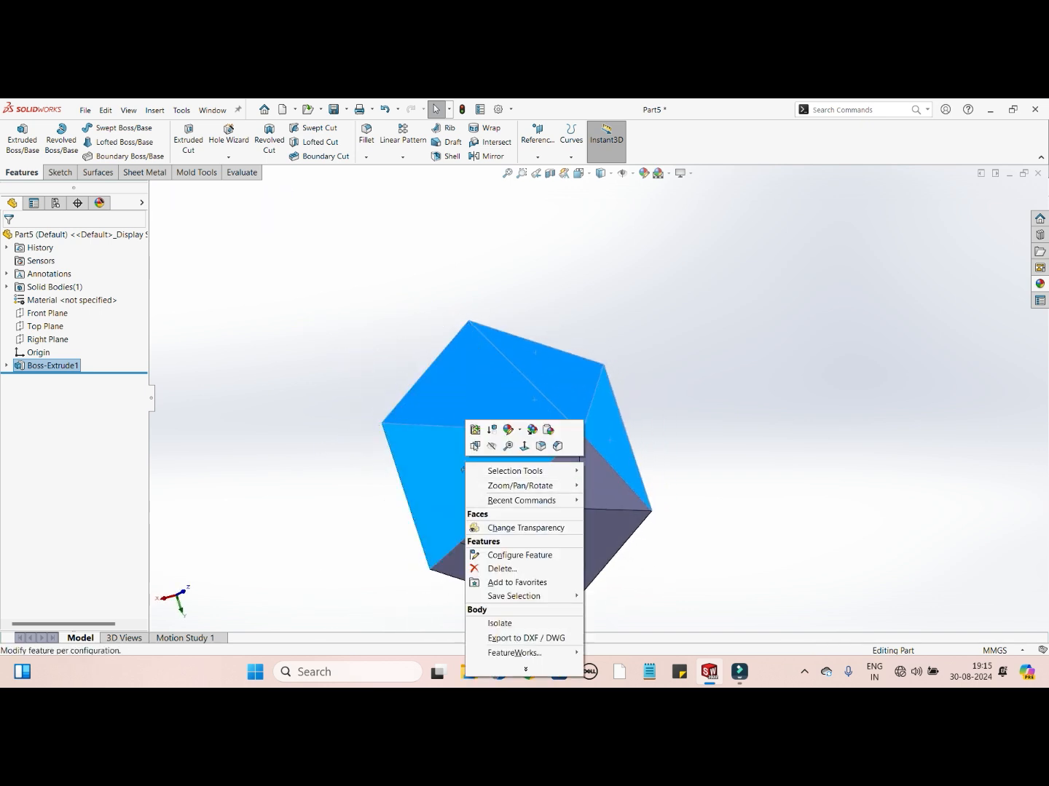
pyautogui.click(524, 527)
pyautogui.moveTo(514, 521); pyautogui.dragTo(640, 514, button='middle')
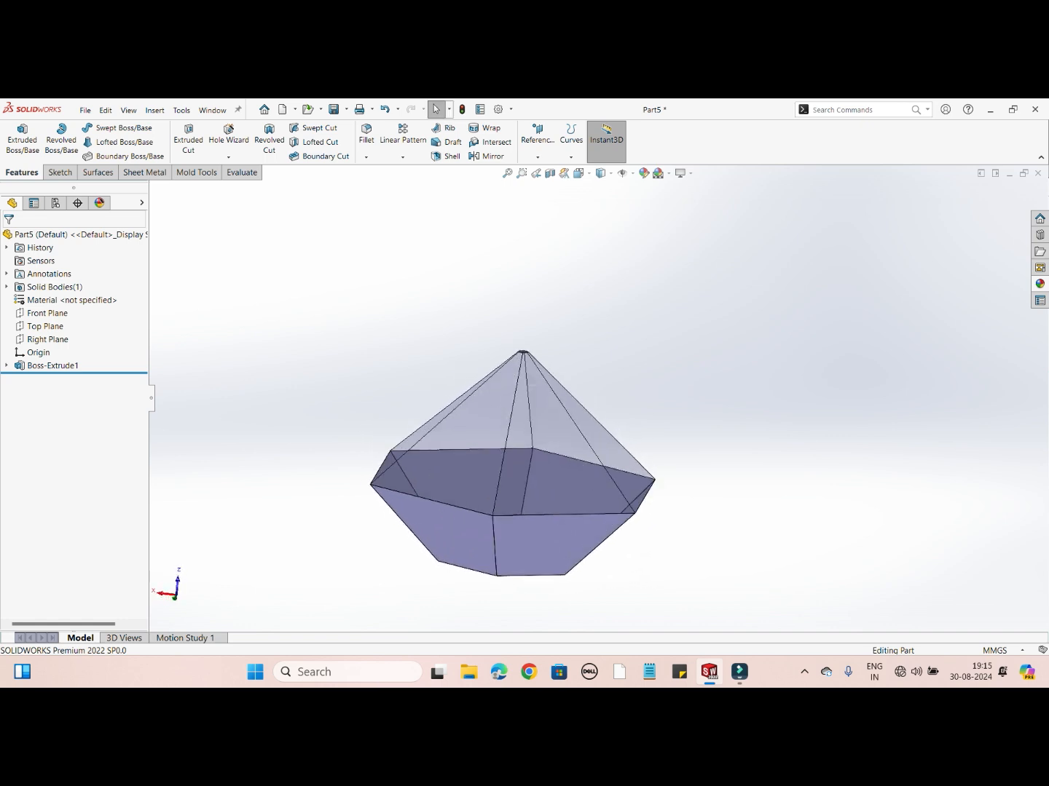